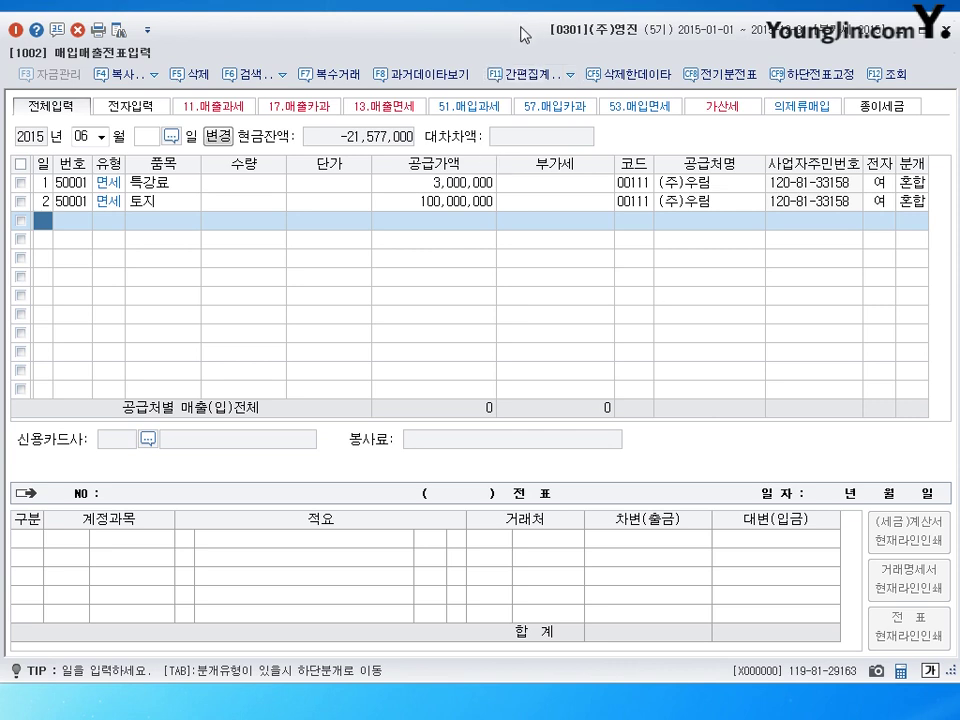
Step: Enter a new purchase line for the 3rd with VAT type 54 (불공) and item 커피셋트
type("3")
key("Return")
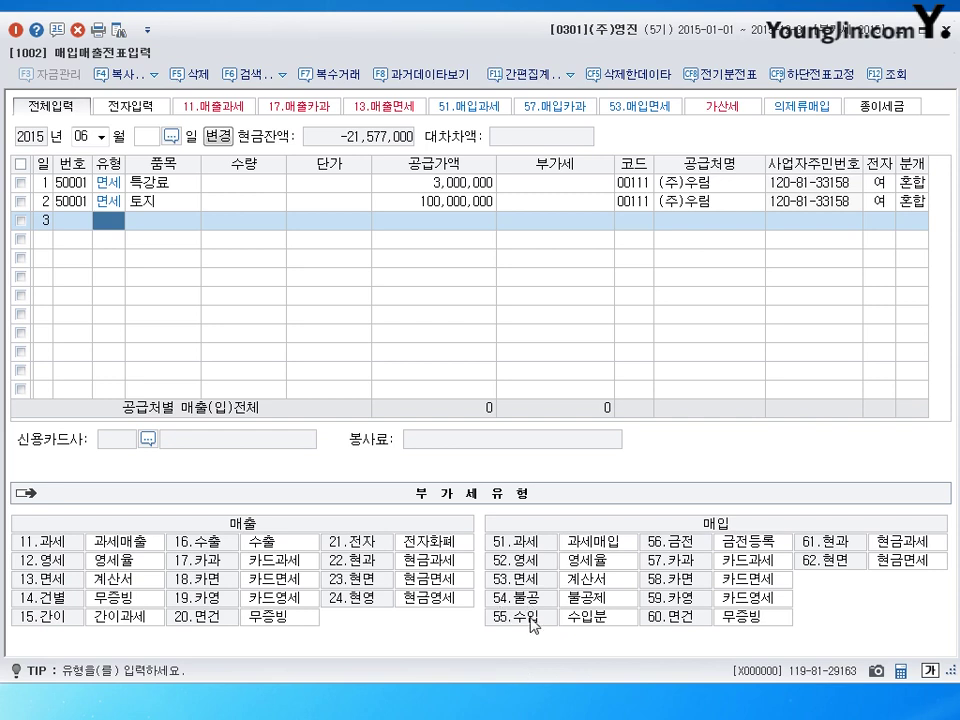
type("54")
key("Return")
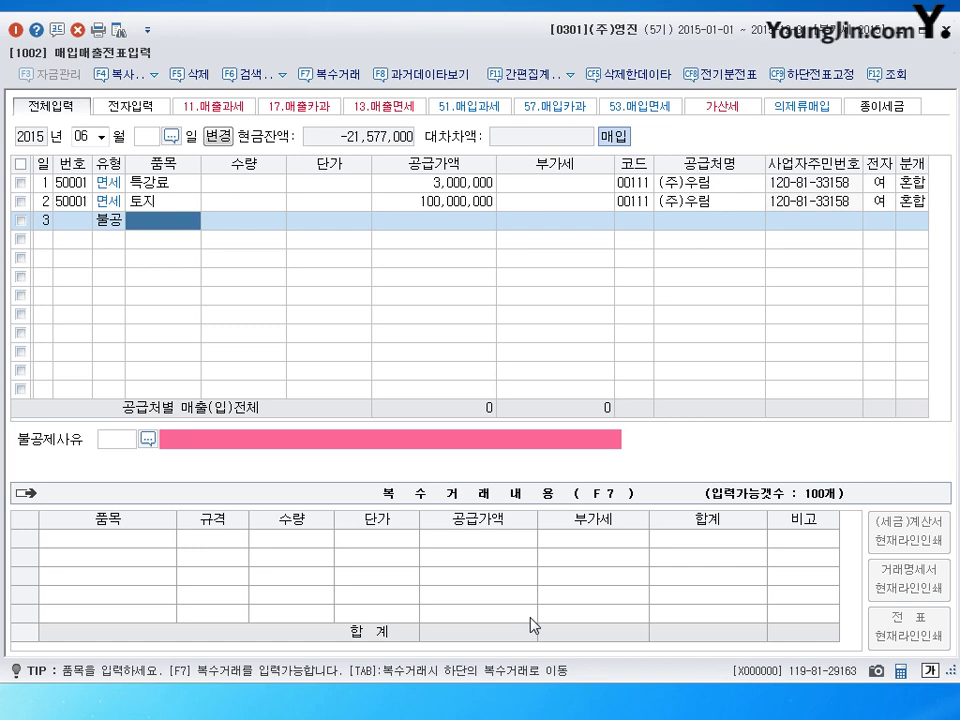
type("커피세")
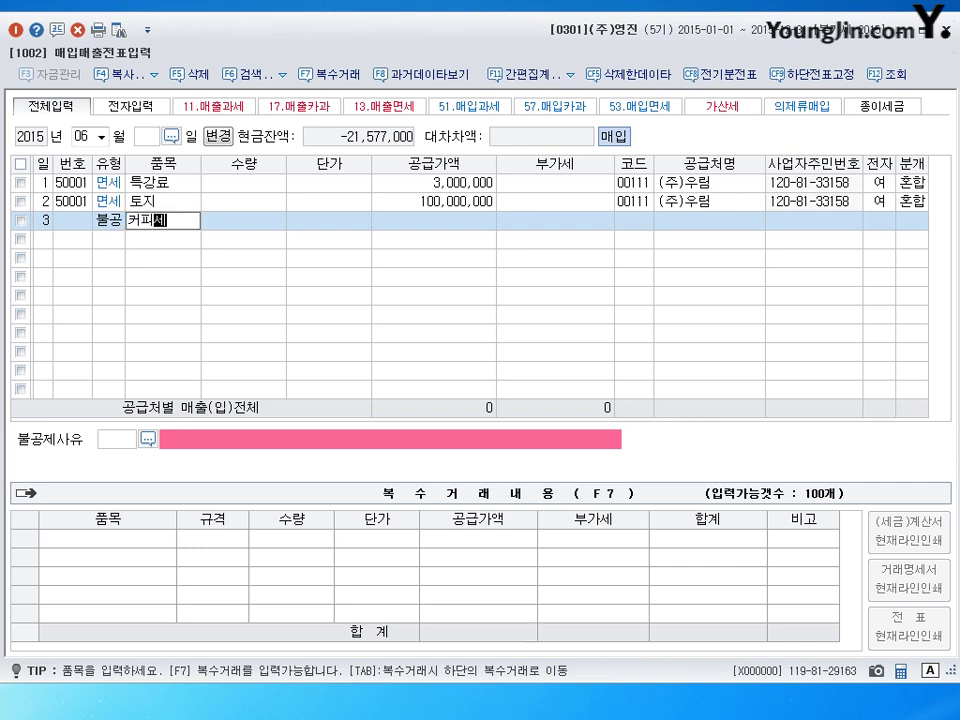
type("ㅌ")
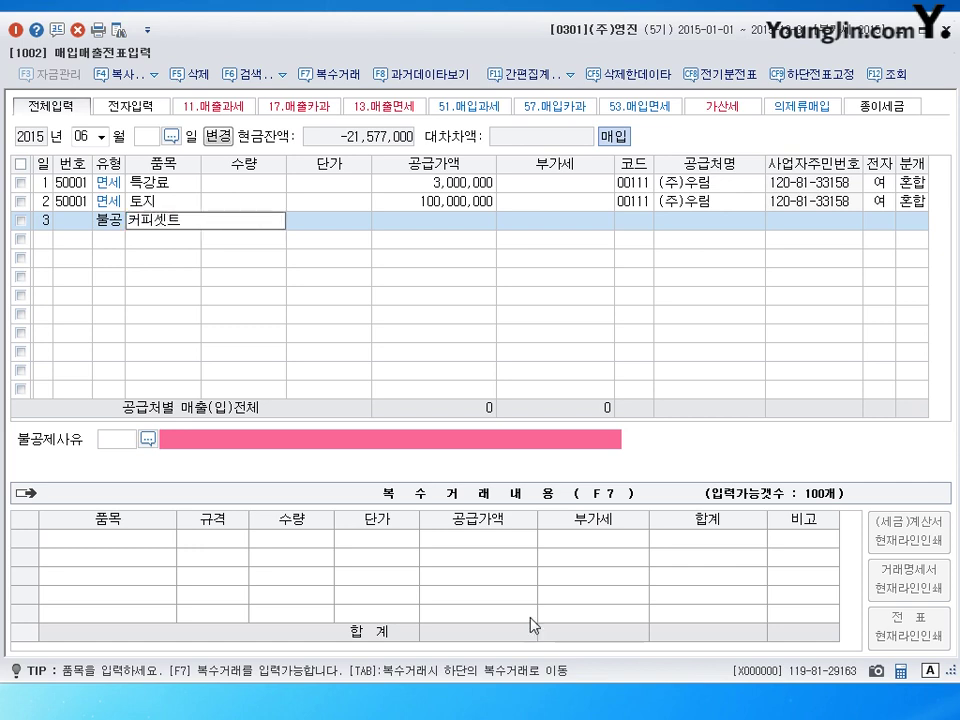
type("ㅡ")
key("Return")
Step: Set the 커피셋트 line's quantity to 30 and unit price to 30,000, keeping the calculated supply amount and VAT
type("30")
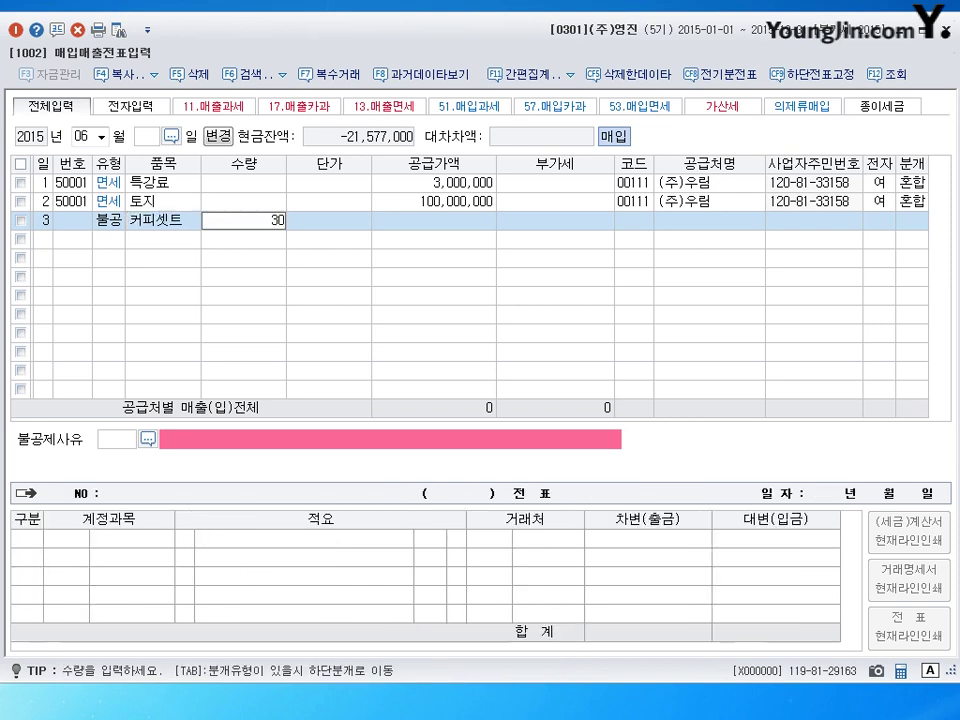
key("Return")
type("300000")
key("Return")
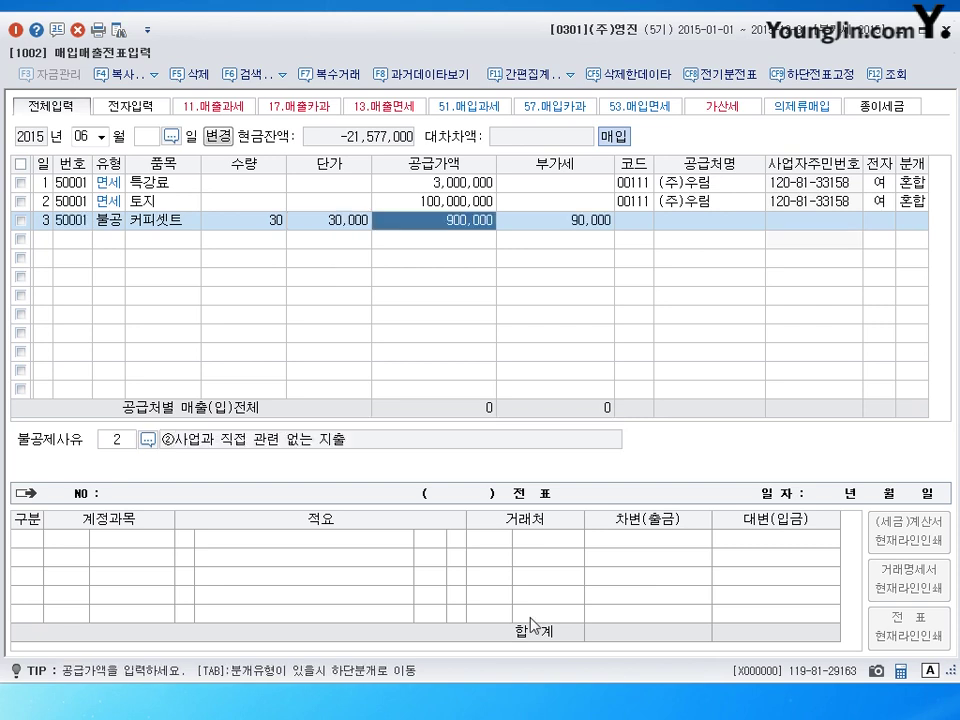
key("Return")
key("Return")
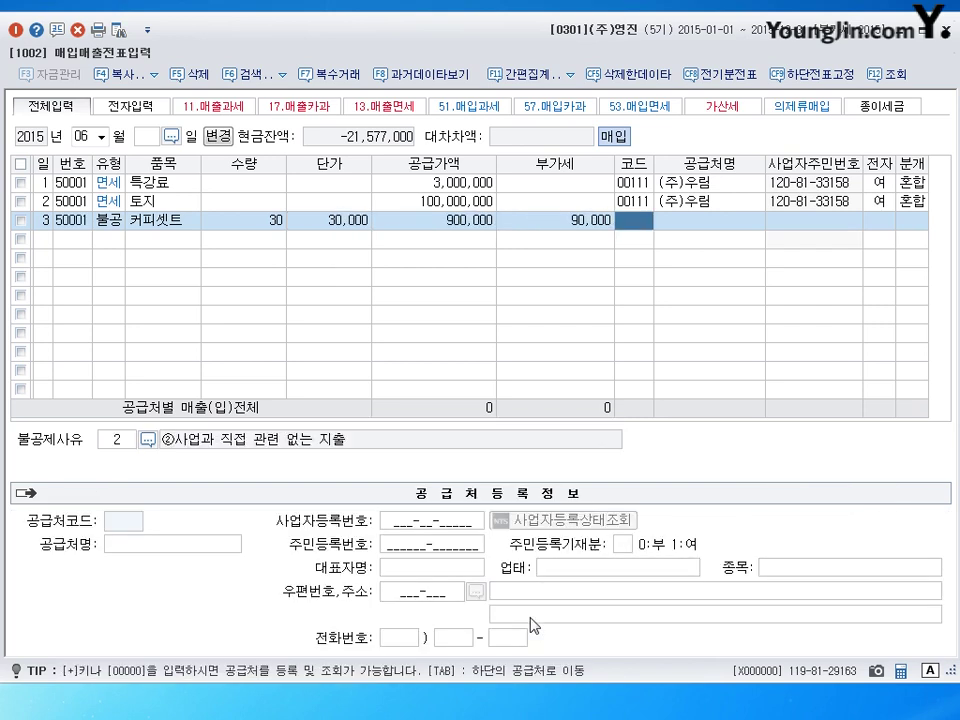
Step: Find the supplier by 대전, assign 대전백화점 to the line, and mark the invoice as electronic (여)
type("대전")
key("Return")
key("Return")
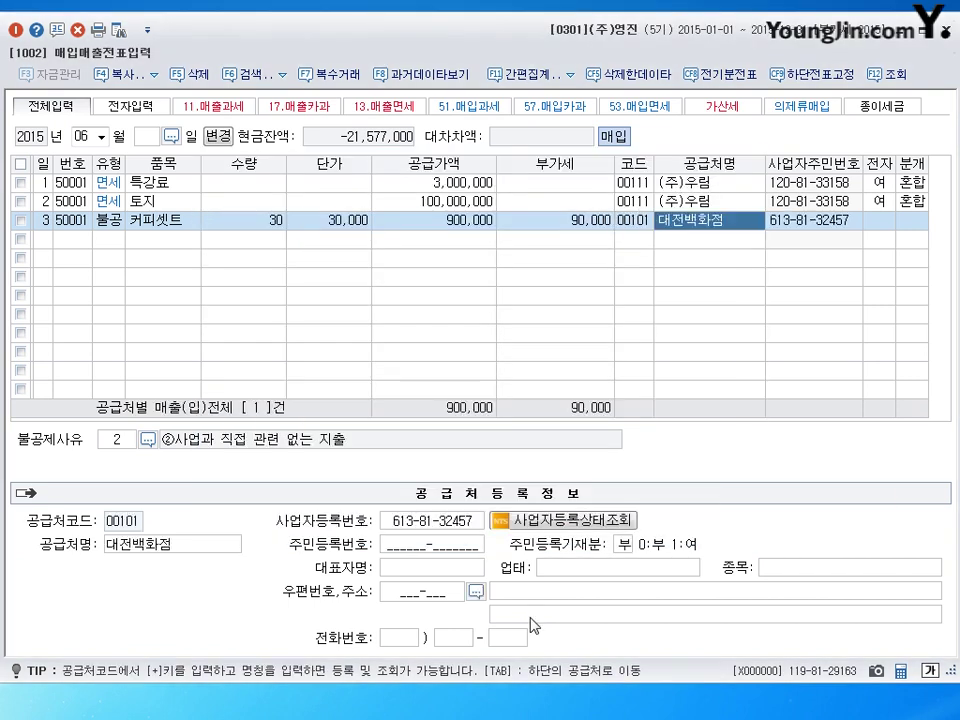
key("Return")
key("Return")
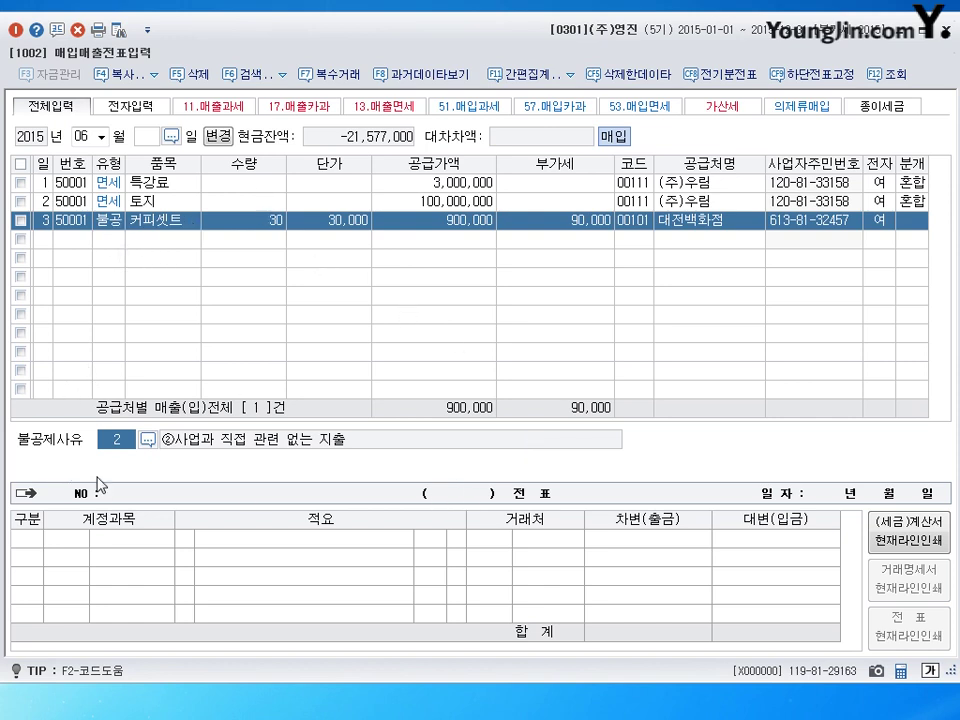
Step: Set the 커피셋트 line's non-deduction reason to ④ 접대비 및 이와 유사한 비용 관련
left_click(148, 439)
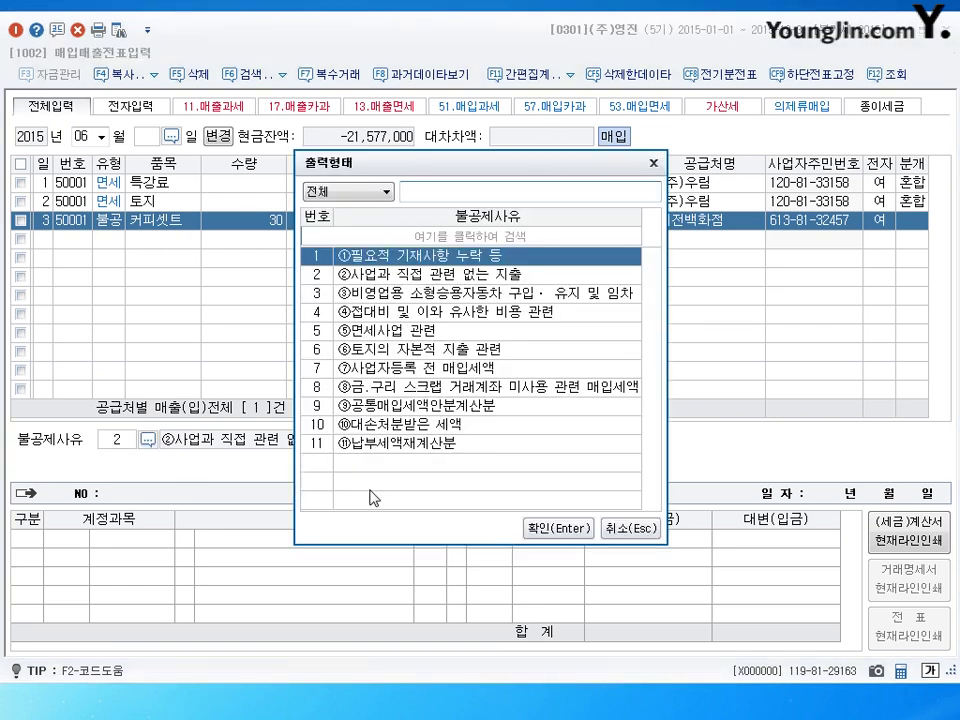
left_click(396, 312)
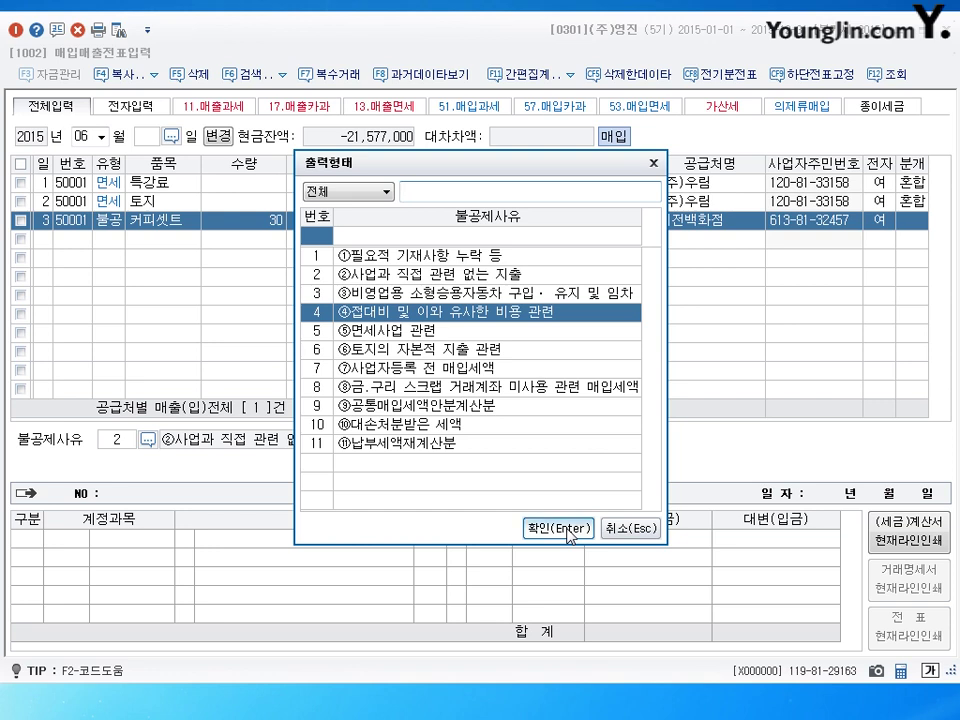
left_click(569, 532)
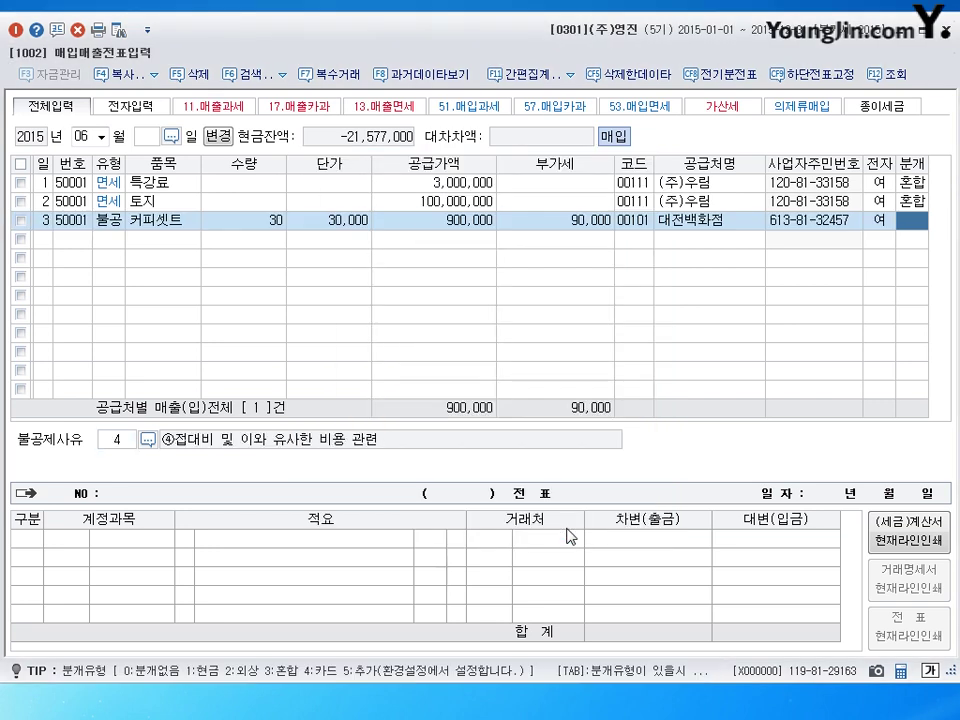
Step: Set the 커피셋트 line's journal type to 3 (혼합) and its debit account to 0813 접대비
type("3")
key("Return")
key("Return")
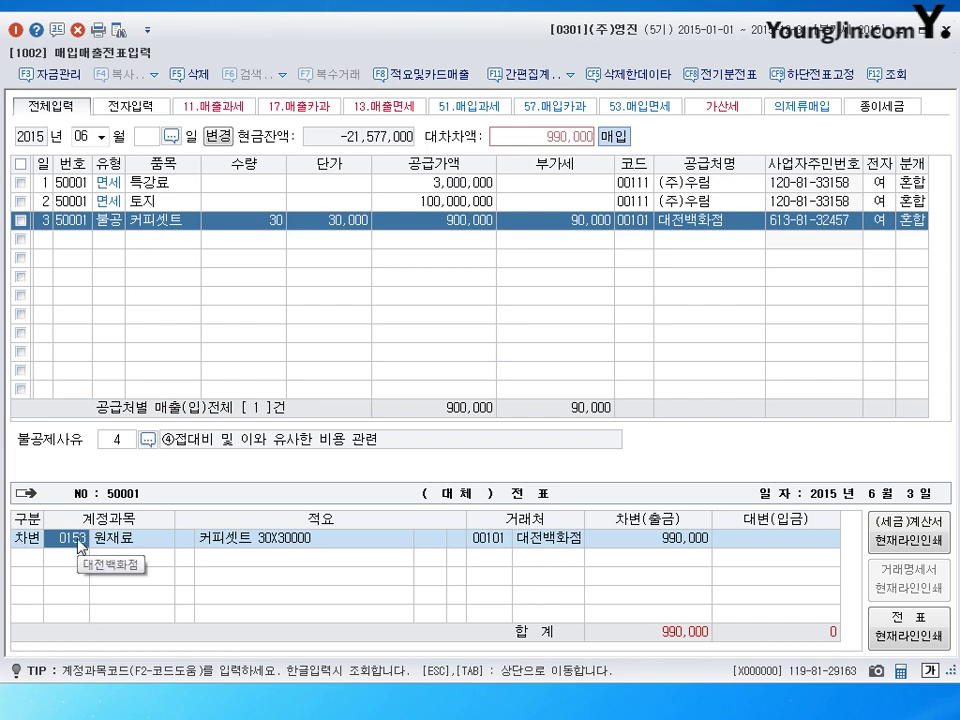
type("0813")
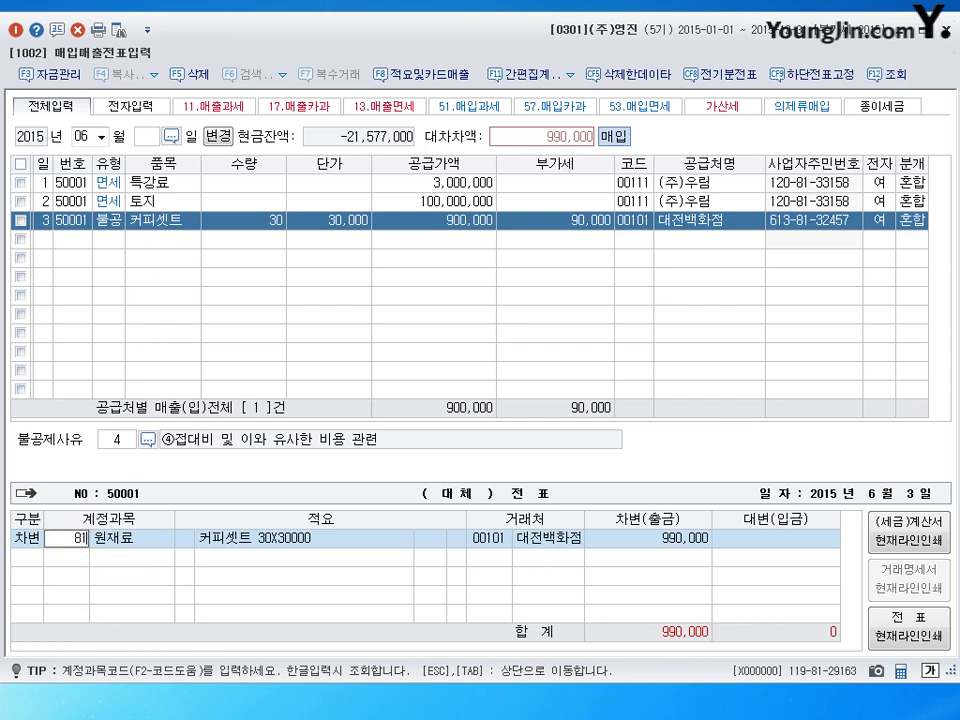
key("Return")
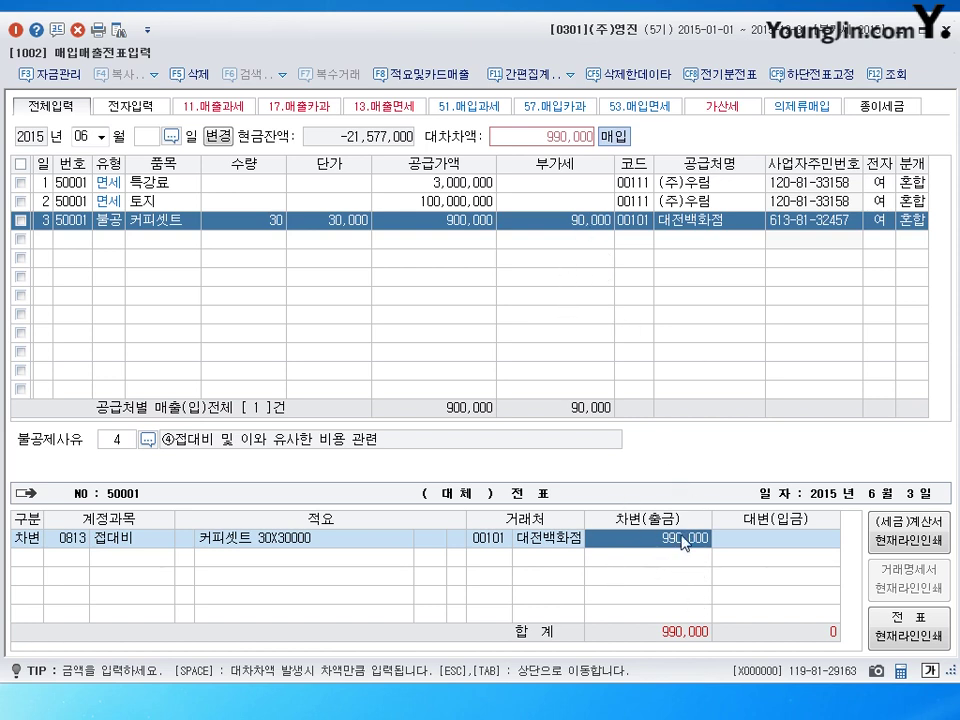
Step: Add a credit line for account 101 현금 with an amount of 500,000
left_click(75, 557)
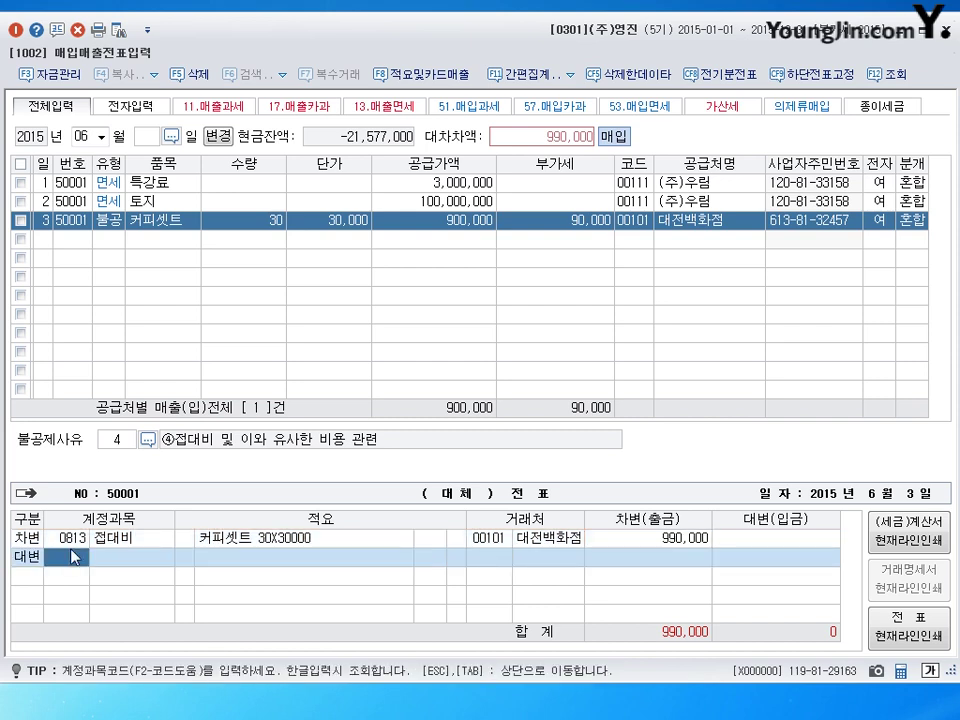
type("101")
key("Return")
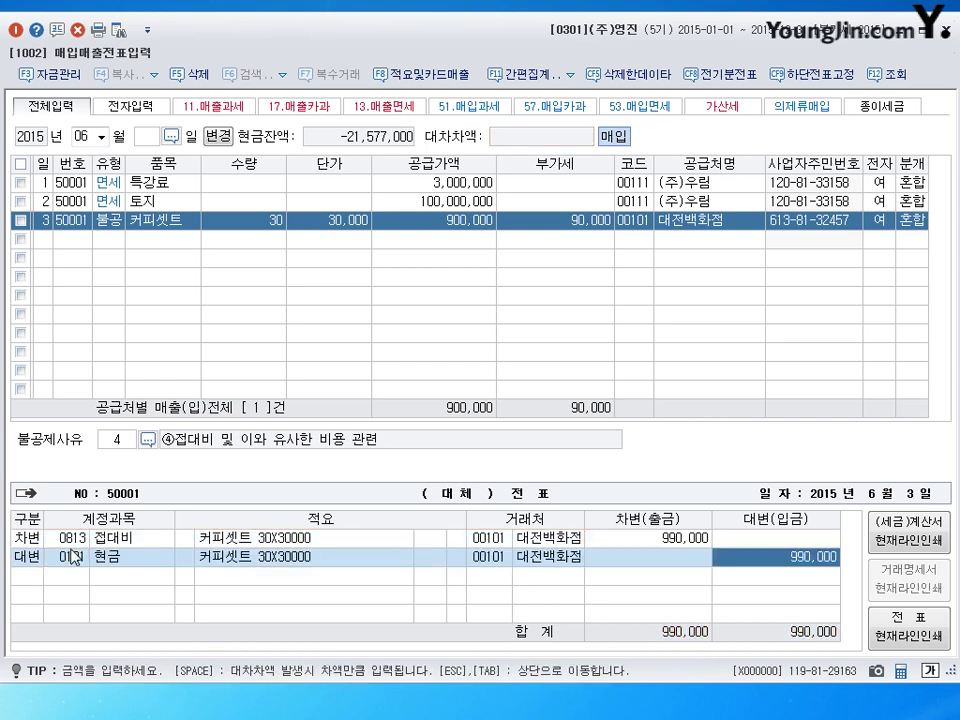
type("50000")
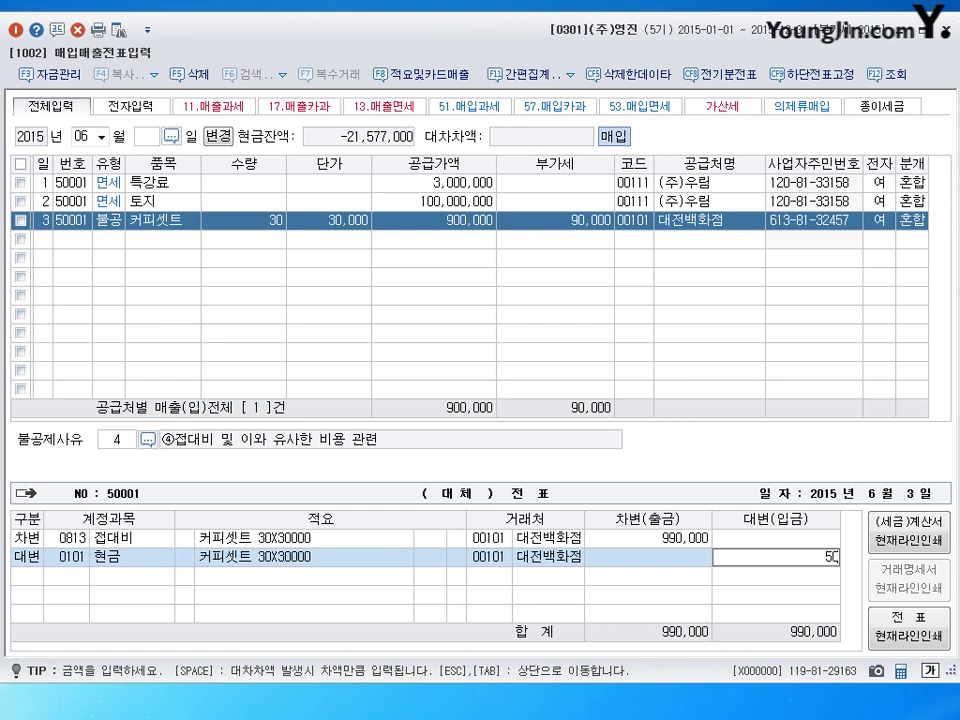
key("Return")
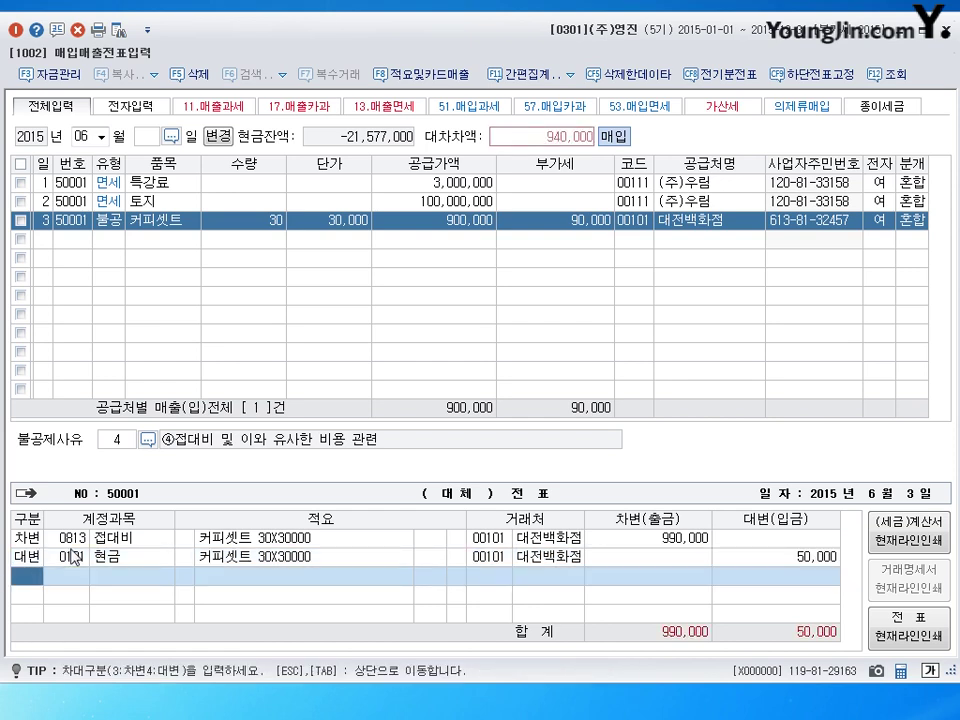
left_click(755, 560)
type("500,000")
key("Return")
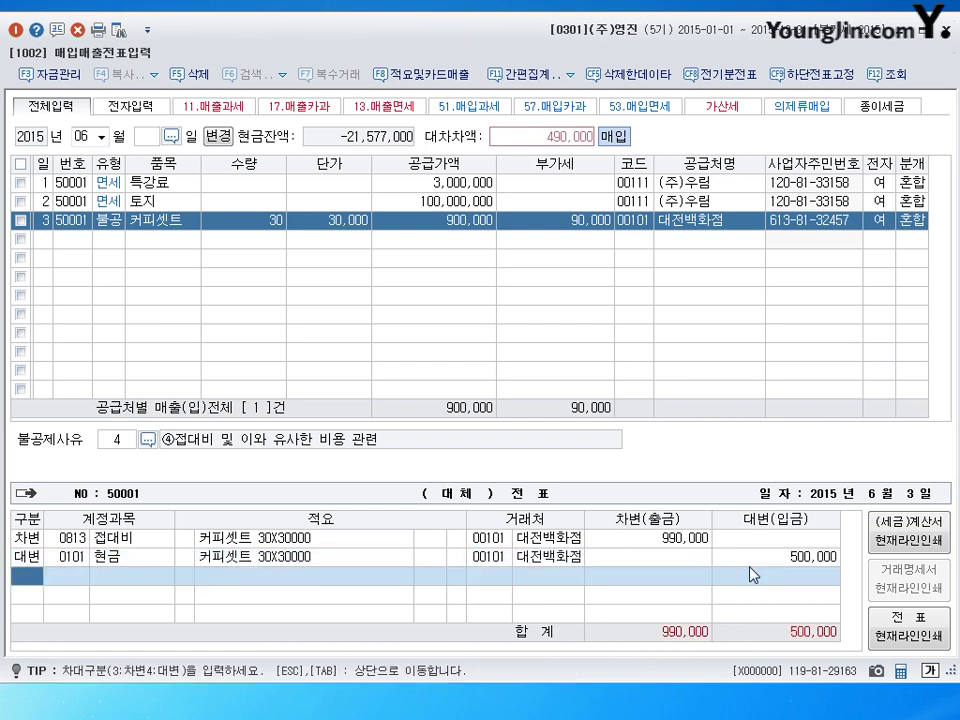
Step: Add a credit line for account 253 미지급금 covering the remaining 490,000 and complete the voucher
type("4")
key("Return")
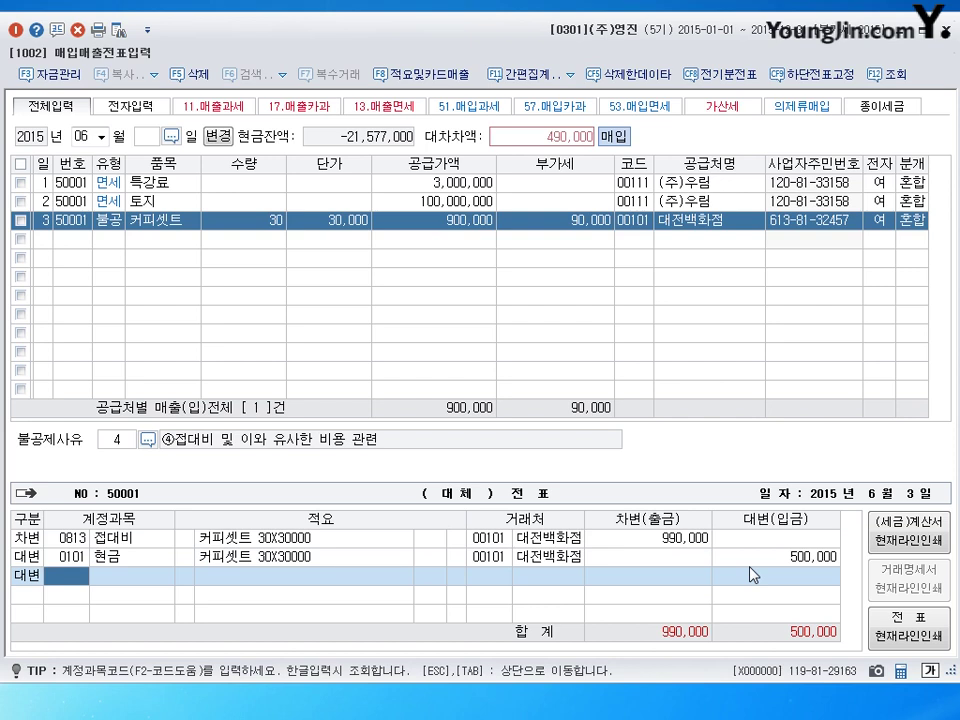
type("253")
key("Return")
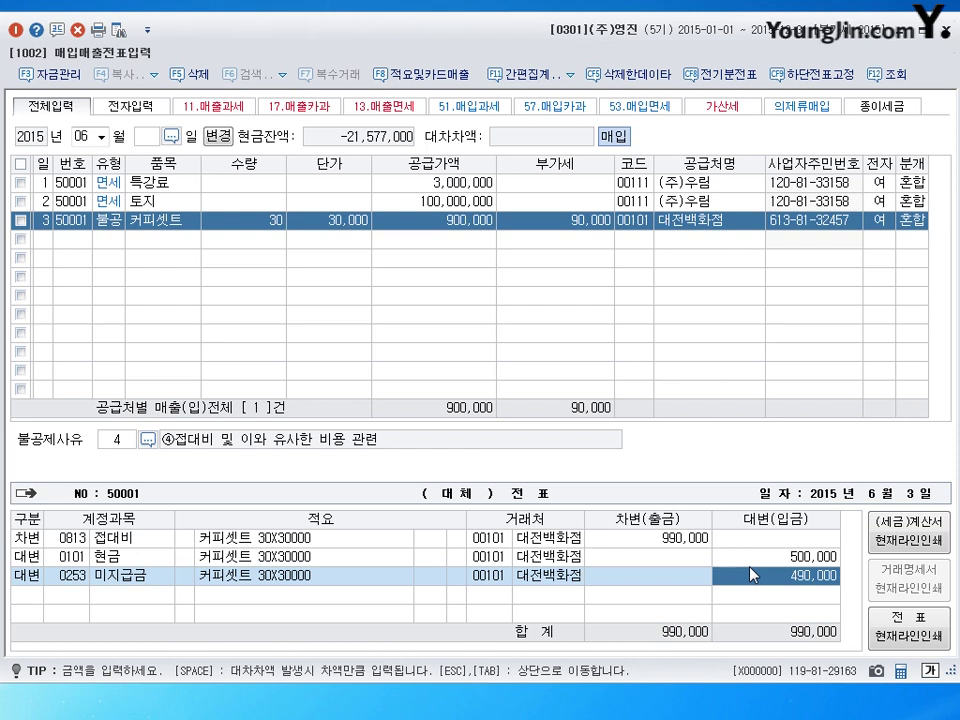
key("Return")
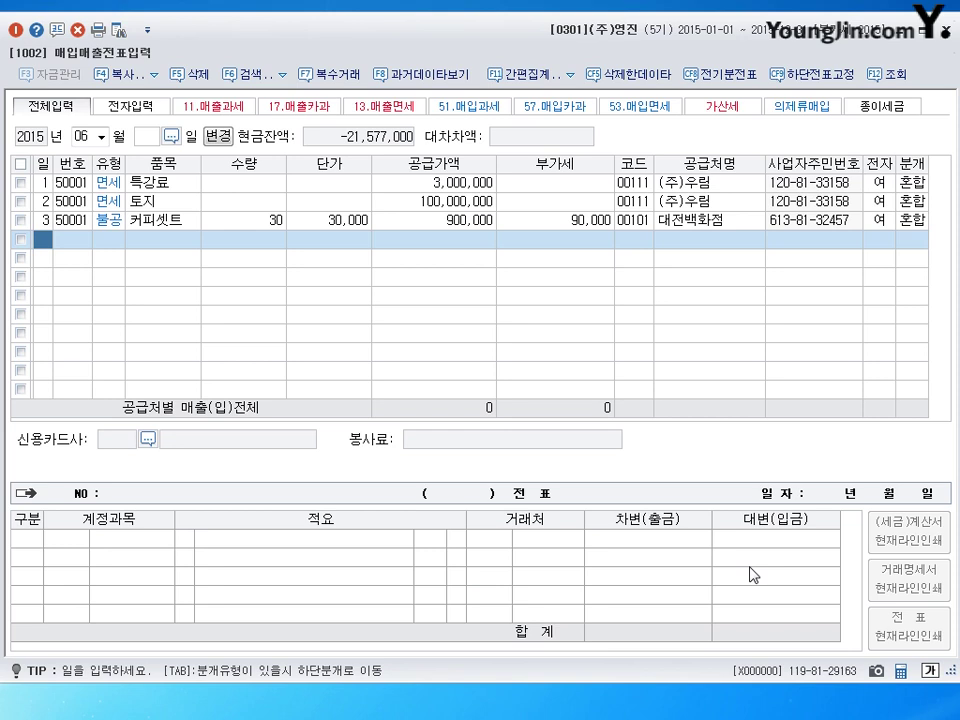
Step: Start a new voucher line dated the 24th of June
type("24")
key("Return")
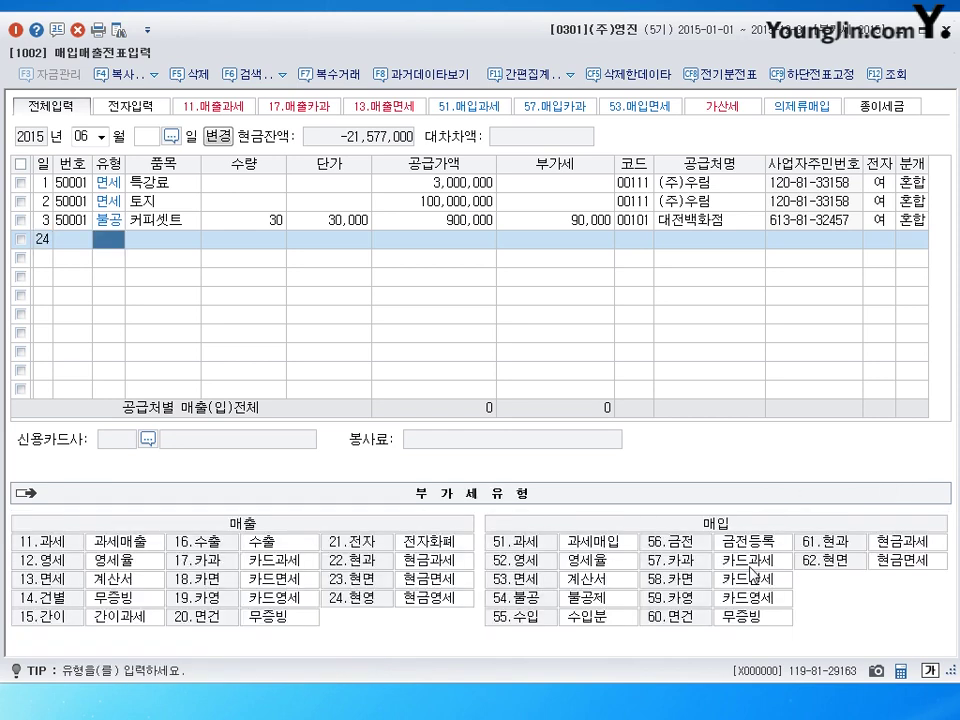
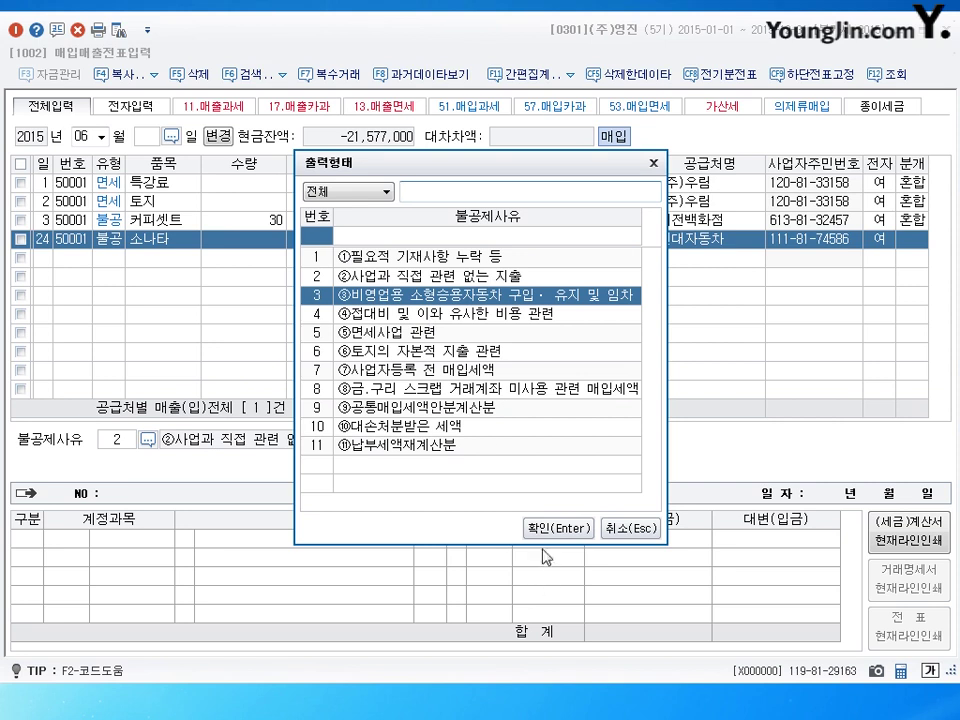
Step: Apply non-deduction reason ③ 비영업용 소형승용자동차 구입·유지 및 임차 to the 소나타 line and set its journal type to 3 (혼합)
key("Return")
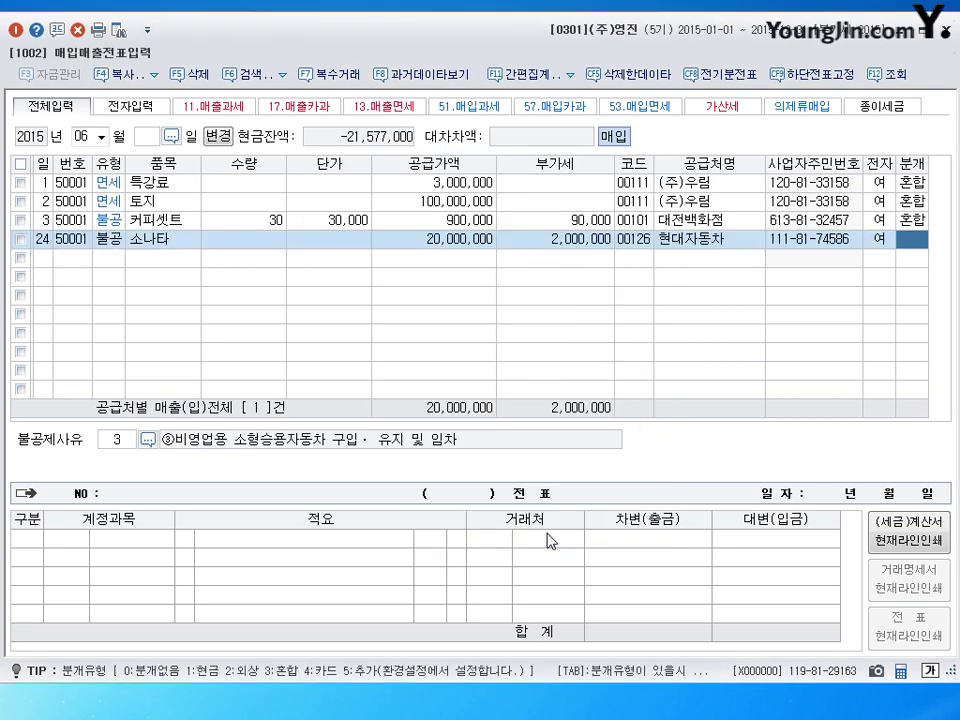
key("3")
key("Return")
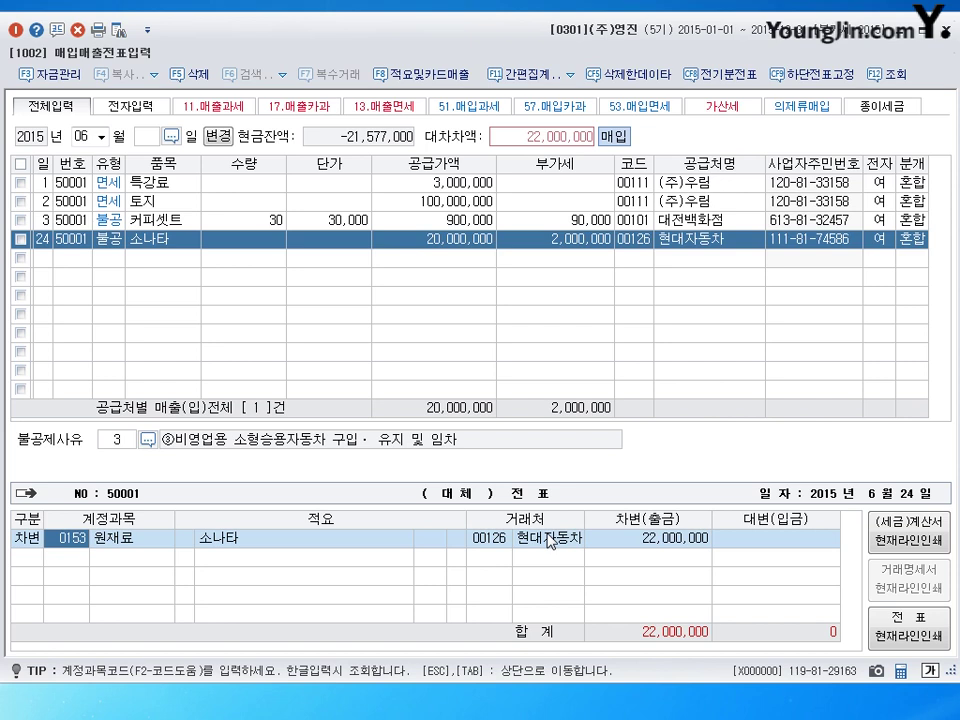
Step: Set the debit account of the 소나타 voucher to 208 차량운반구
type("208")
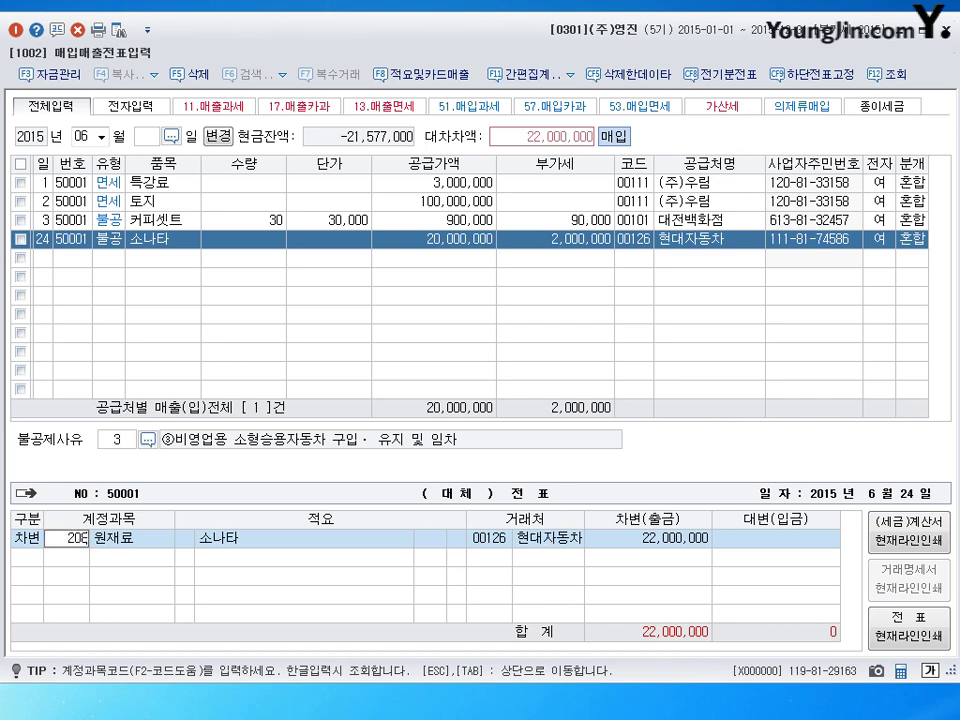
key("Return")
key("Return")
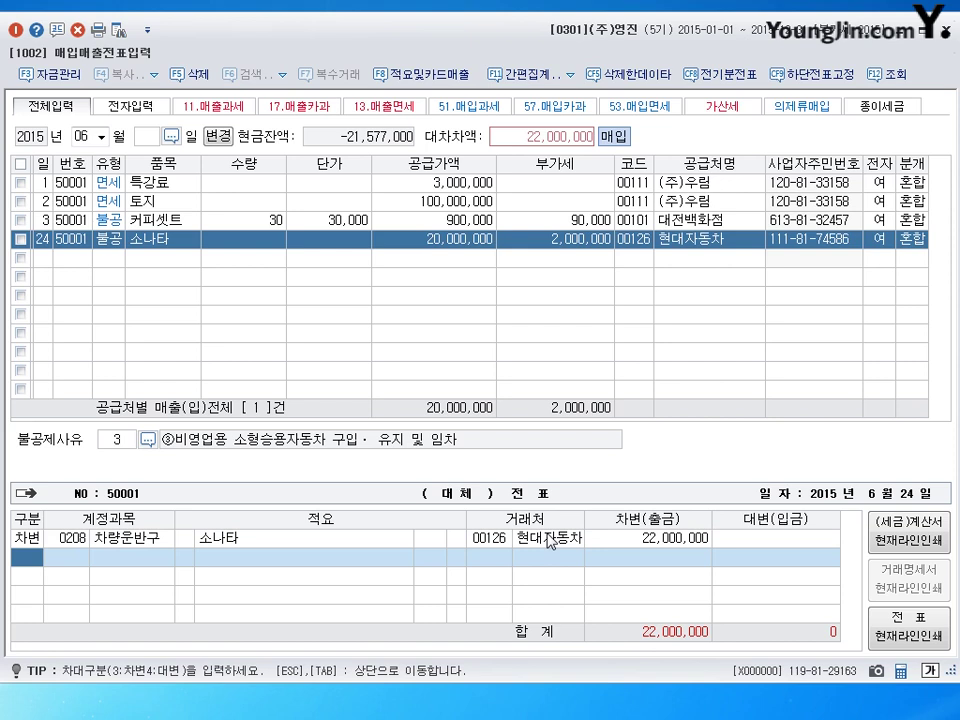
Step: Add a credit line for account 101 현금 with 22,000,000 to the 소나타 voucher
type("4")
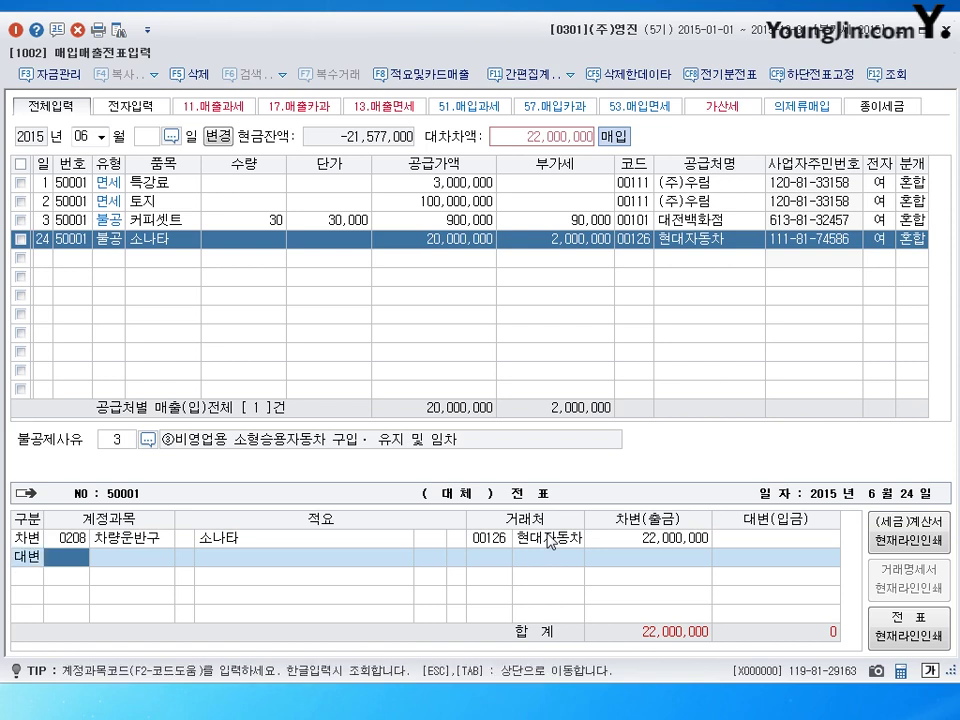
type("101")
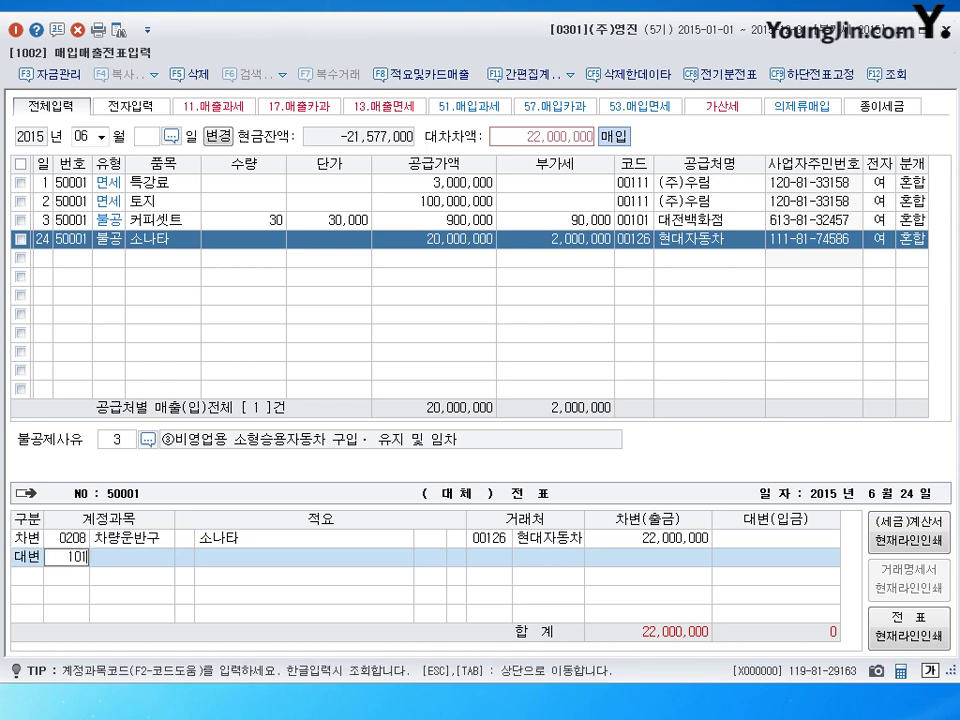
key("Return")
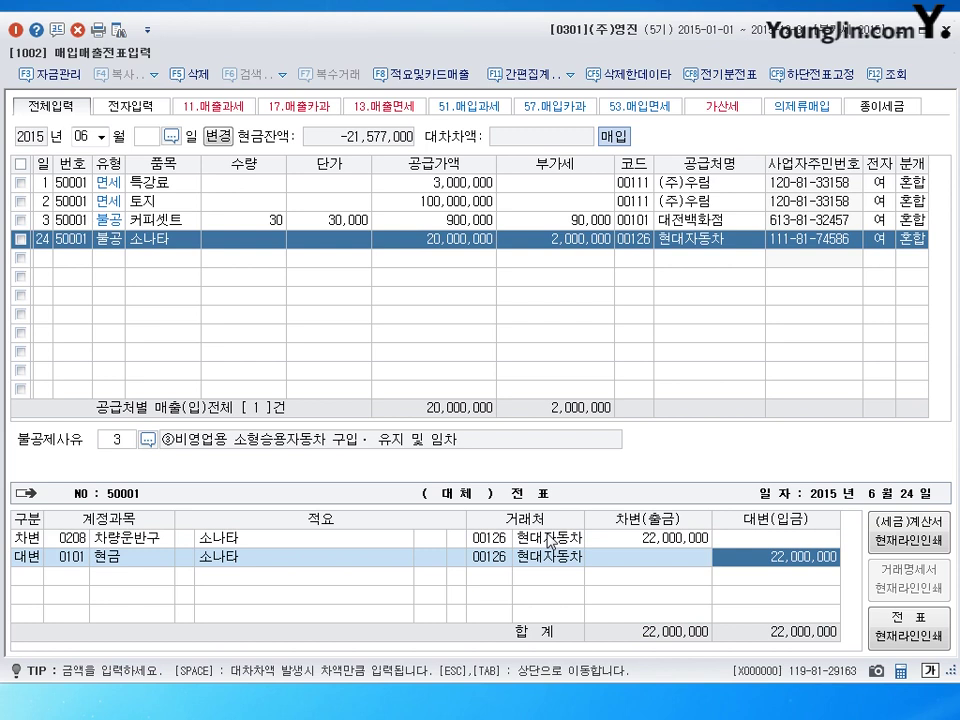
Step: Change the credit line's account to 131 선급금
key("Left")
key("Left")
key("Left")
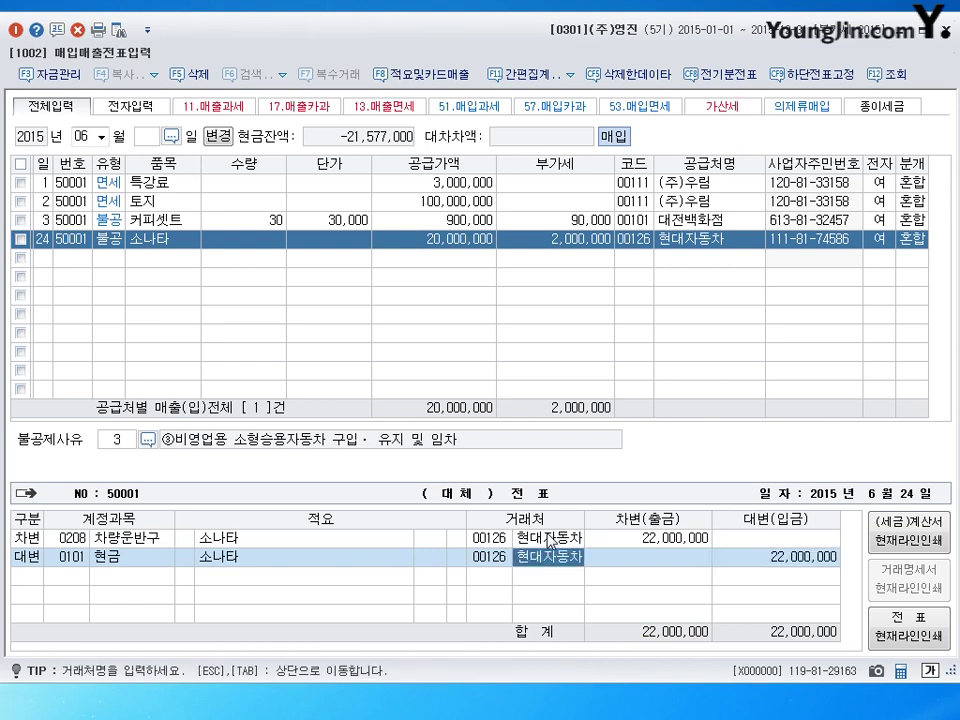
type("131")
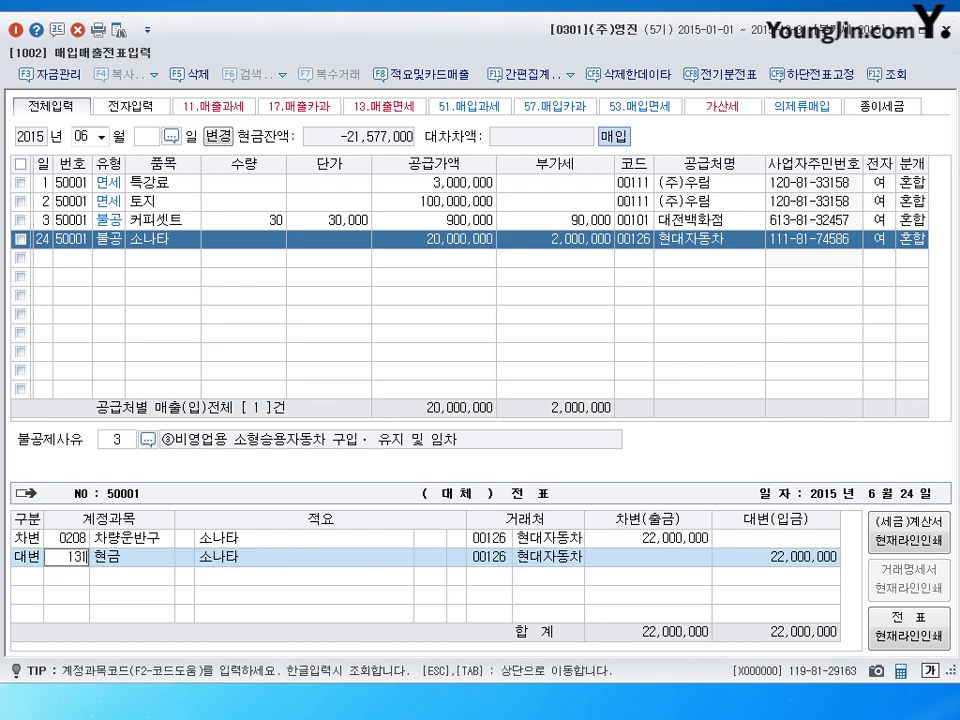
key("Return")
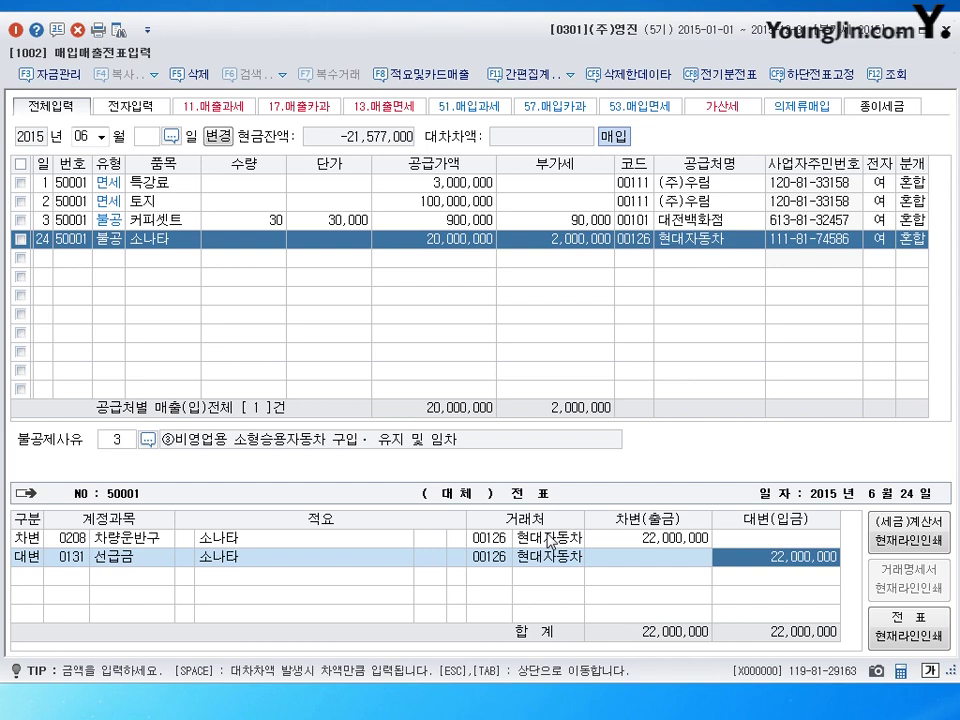
Step: Set the 소나타 voucher's 선급금 credit to 100,000 and add a credit line for account 253 미지급금 with 21,900,000
type("100000")
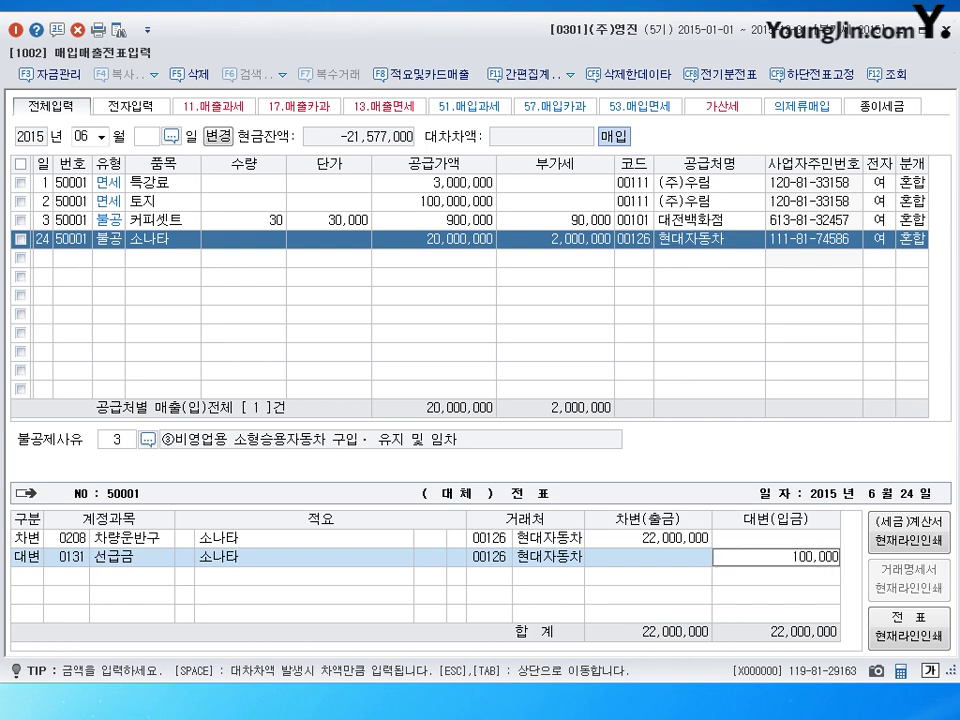
key("Return")
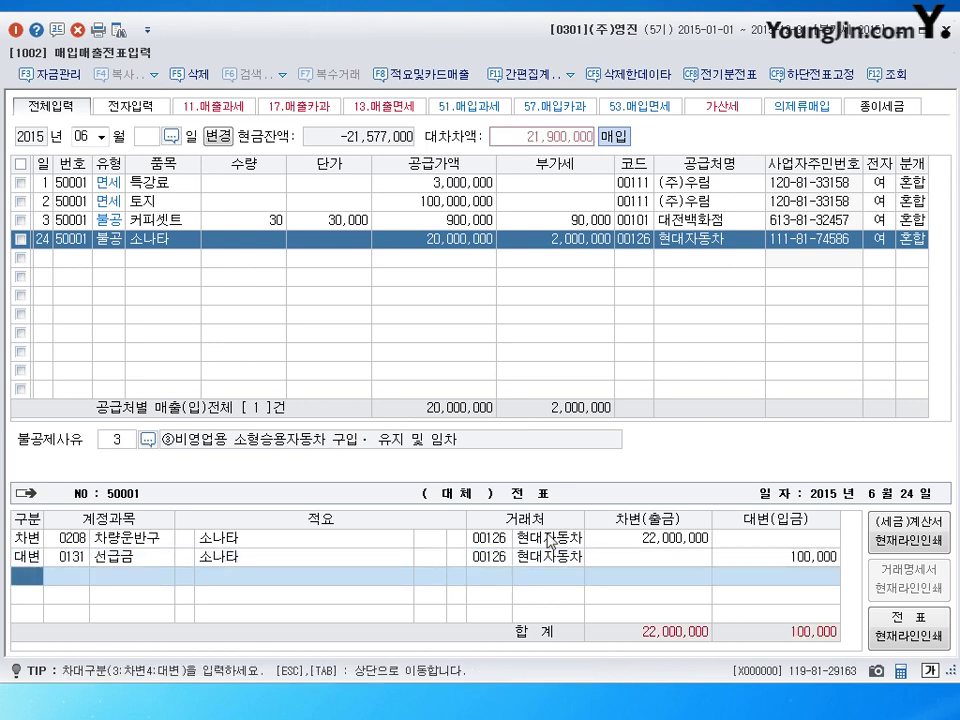
type("4")
key("Return")
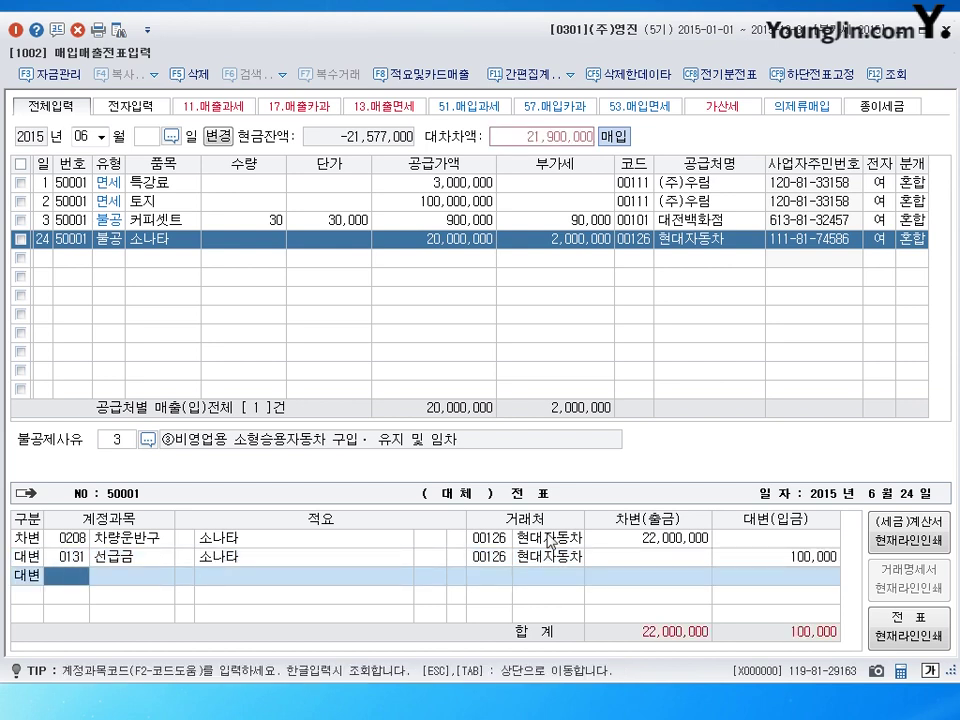
type("253")
key("Return")
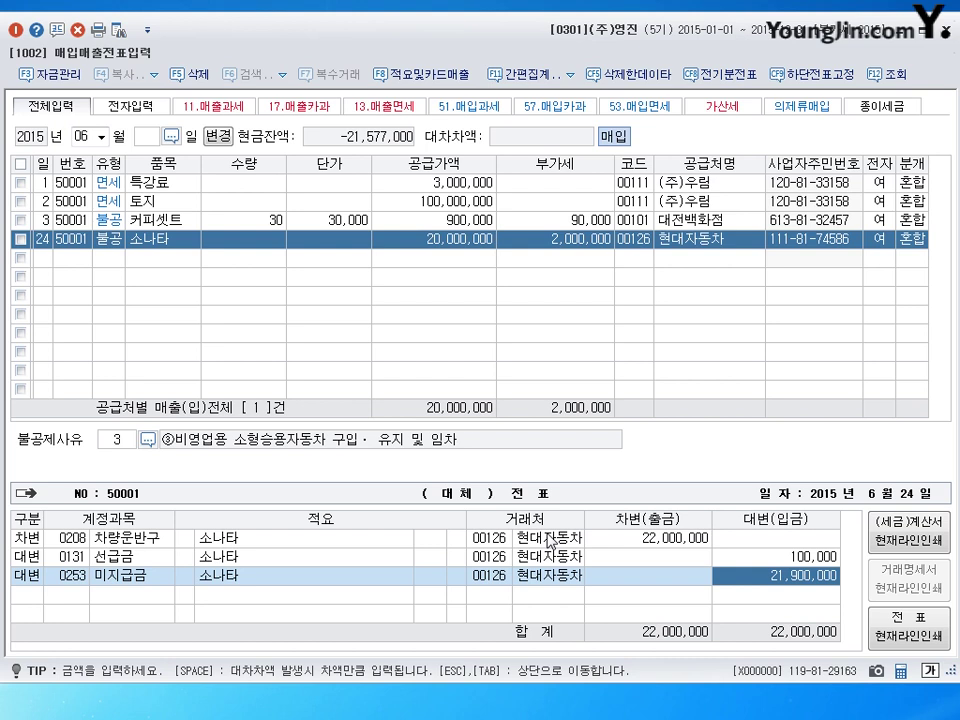
key("Return")
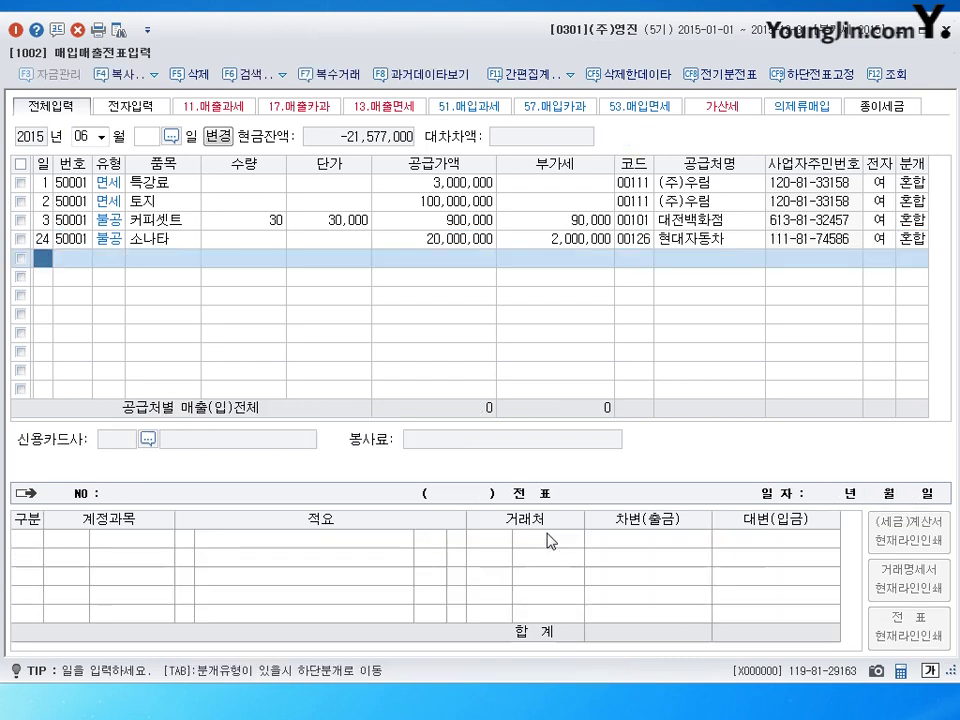
Step: Add a purchase line for day 25 with type 54 (불공), item 승용차 and a supply amount of 9,000,000
type("25")
key("Return")
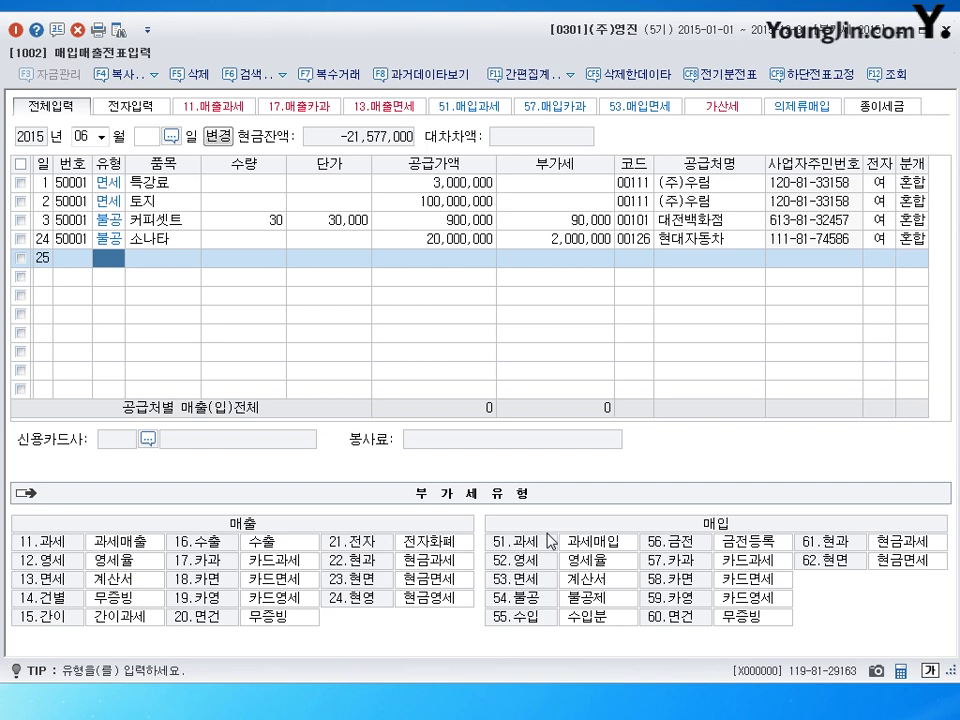
type("54")
key("Return")
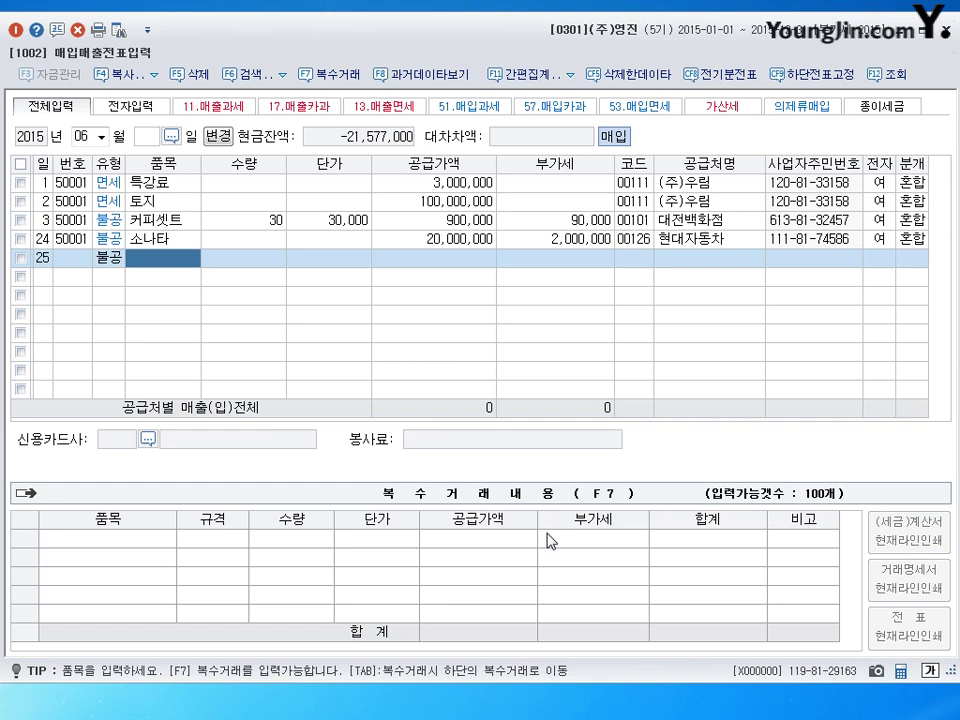
type("승용차")
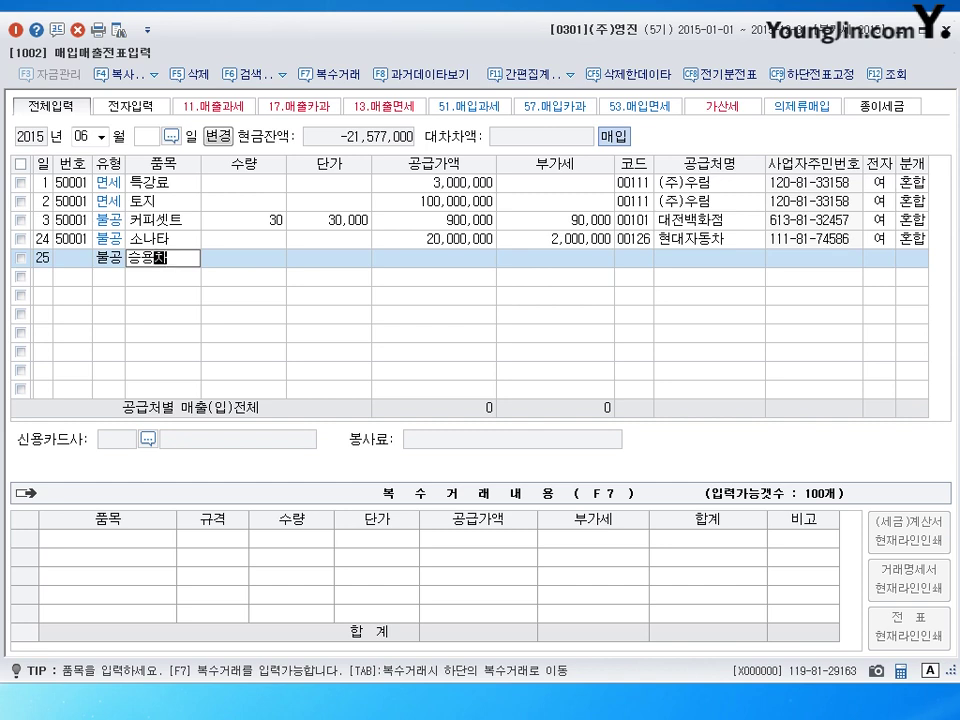
key("Return")
key("Return")
type("9000000")
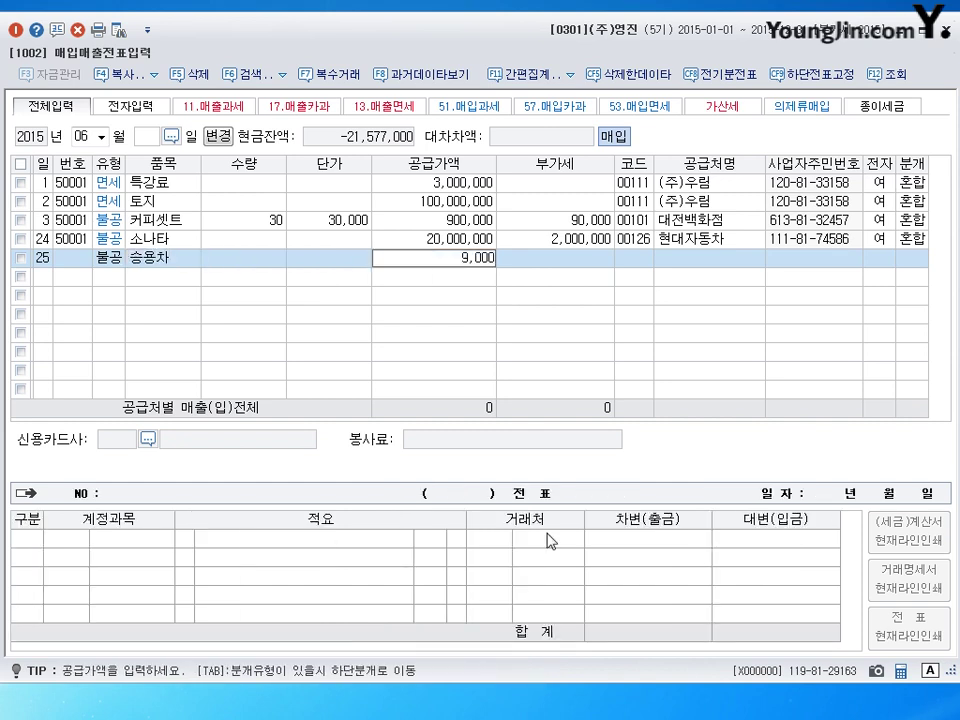
key("Return")
Step: Assign supplier 126 현대자동차 to the 승용차 line and mark it as an electronic invoice (여)
type("126")
key("Return")
key("Return")
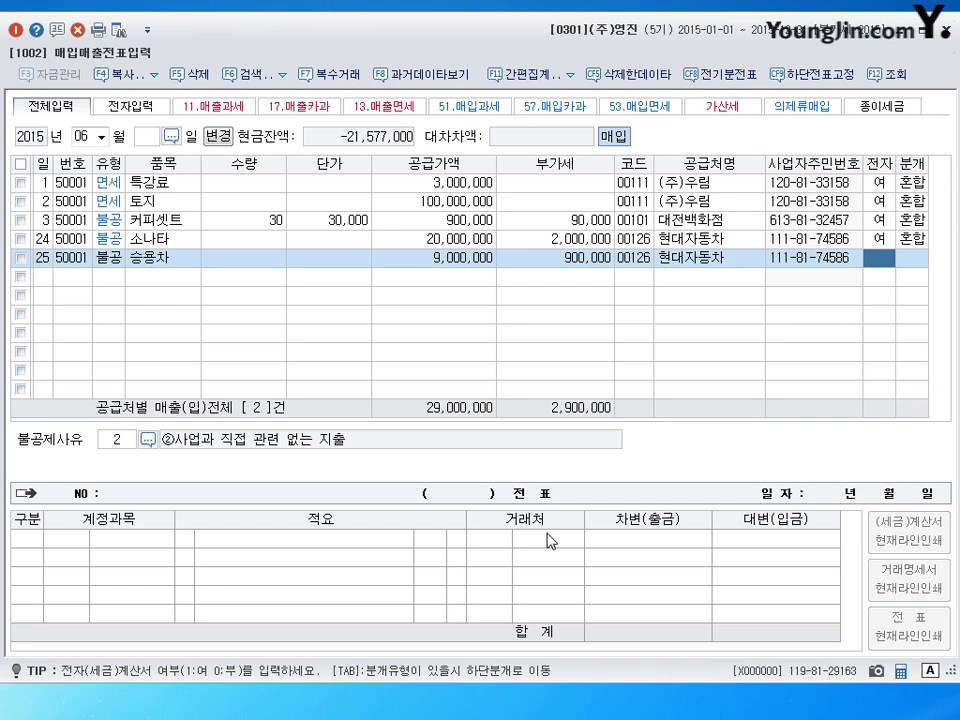
type("1")
key("Return")
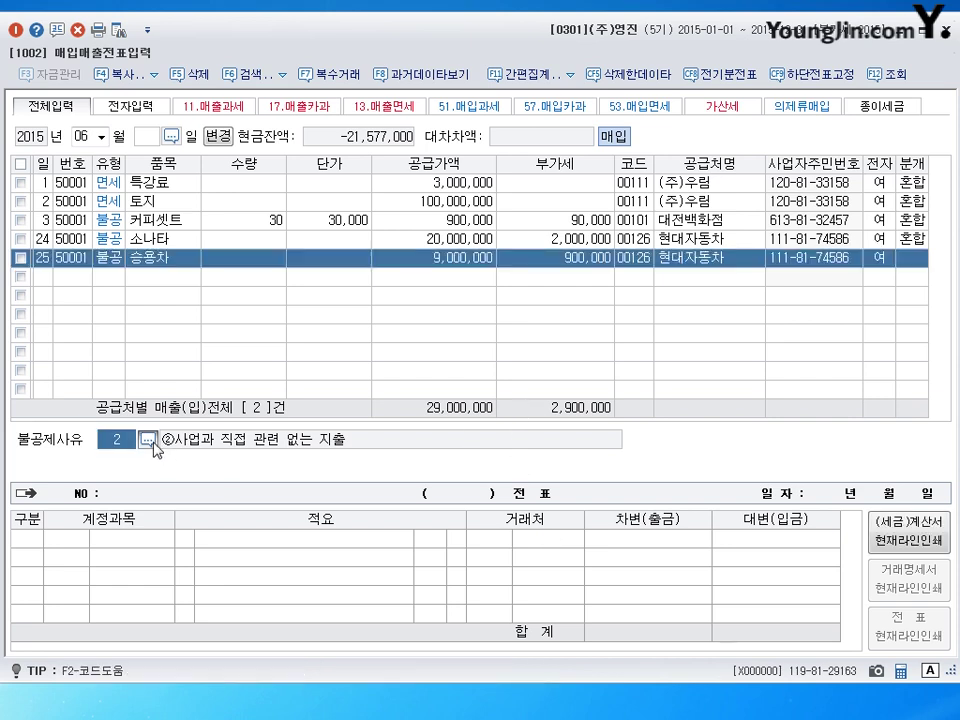
Step: Change the VAT type of the 승용차 line to 51 (과세)
left_click(110, 260)
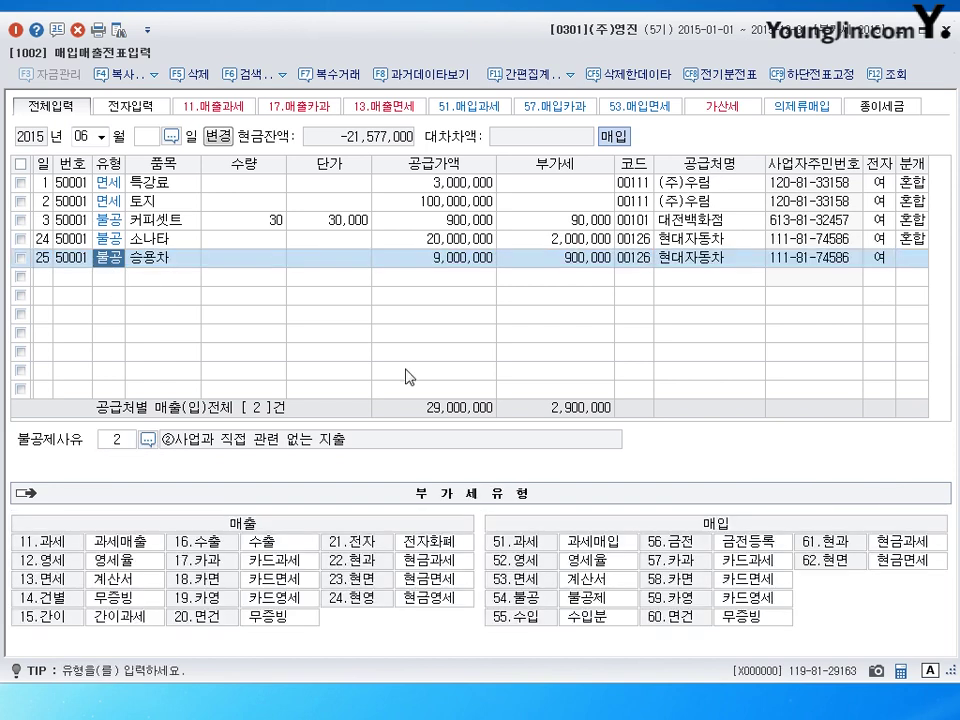
type("51")
key("Return")
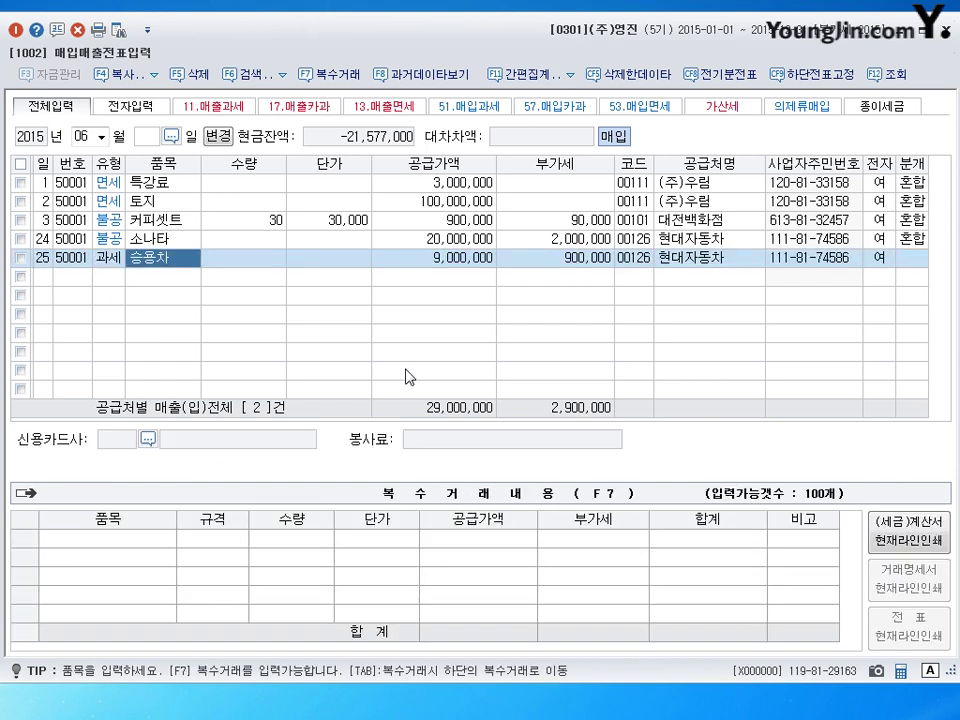
left_click(113, 264)
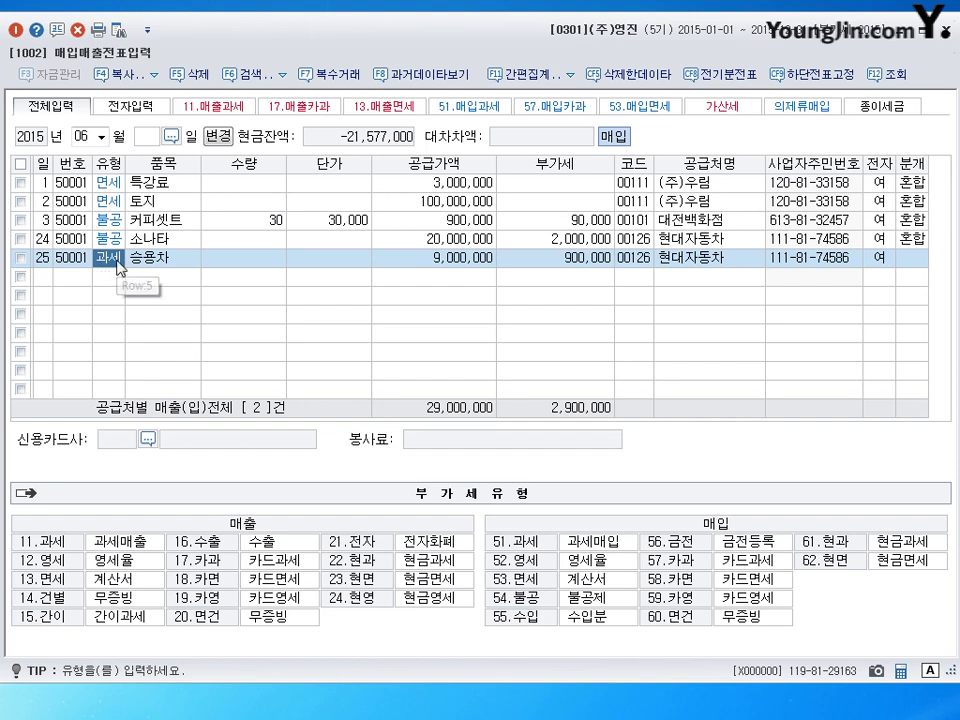
Step: Set the journal type of the 승용차 line to 3 (혼합)
left_click(878, 258)
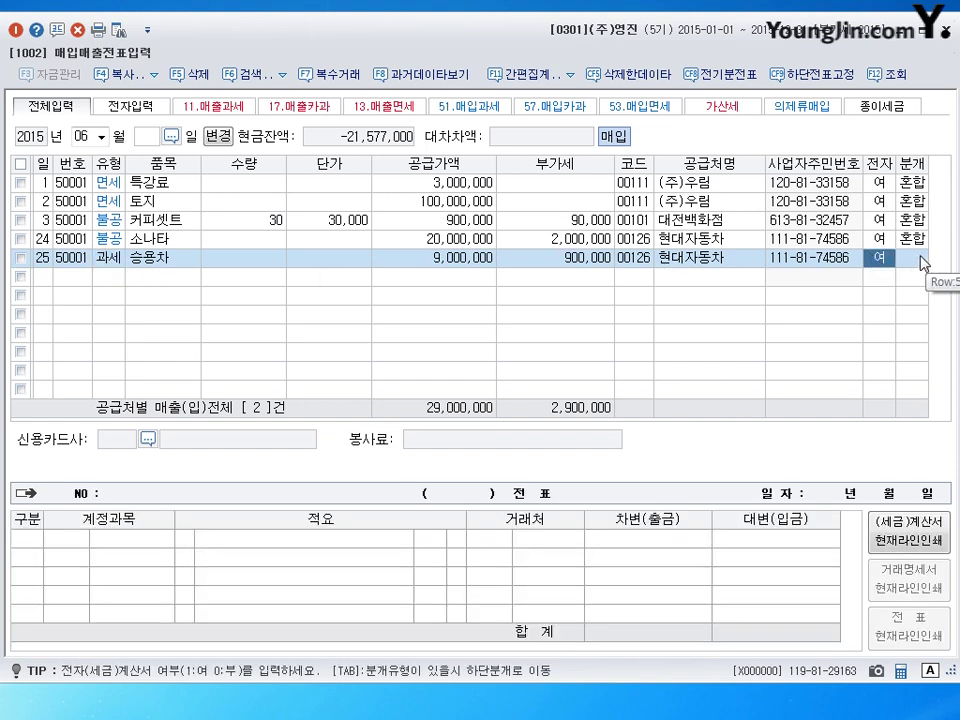
left_click(921, 262)
type("3")
key("Return")
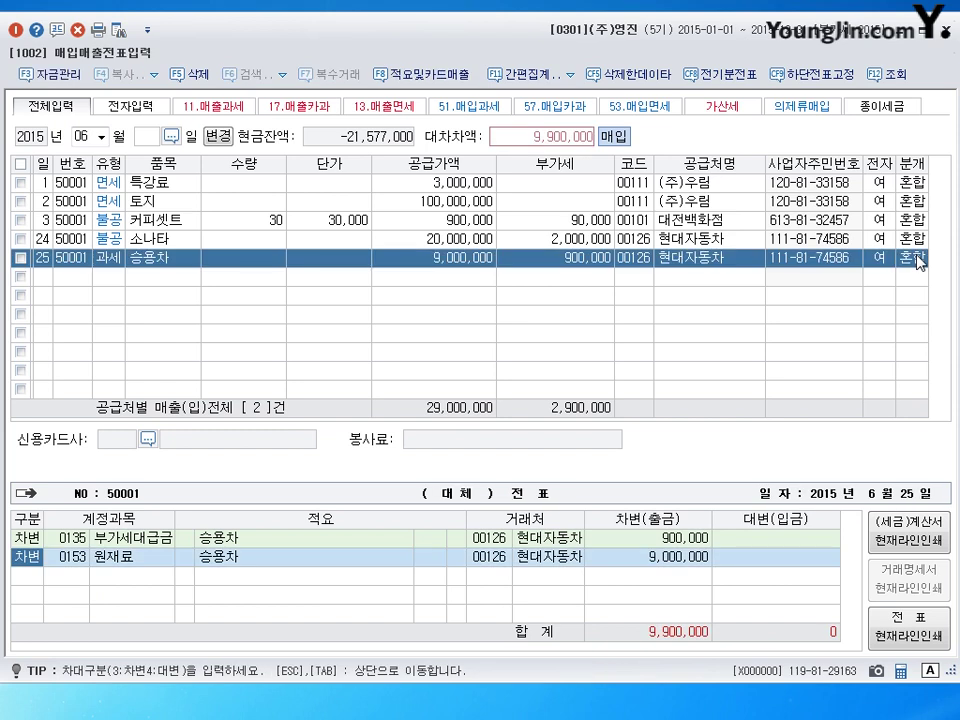
Step: Change the 원재료 debit line of the 승용차 voucher to account 208 차량운반구 with 9,700,000
key("Return")
type("208")
key("Return")
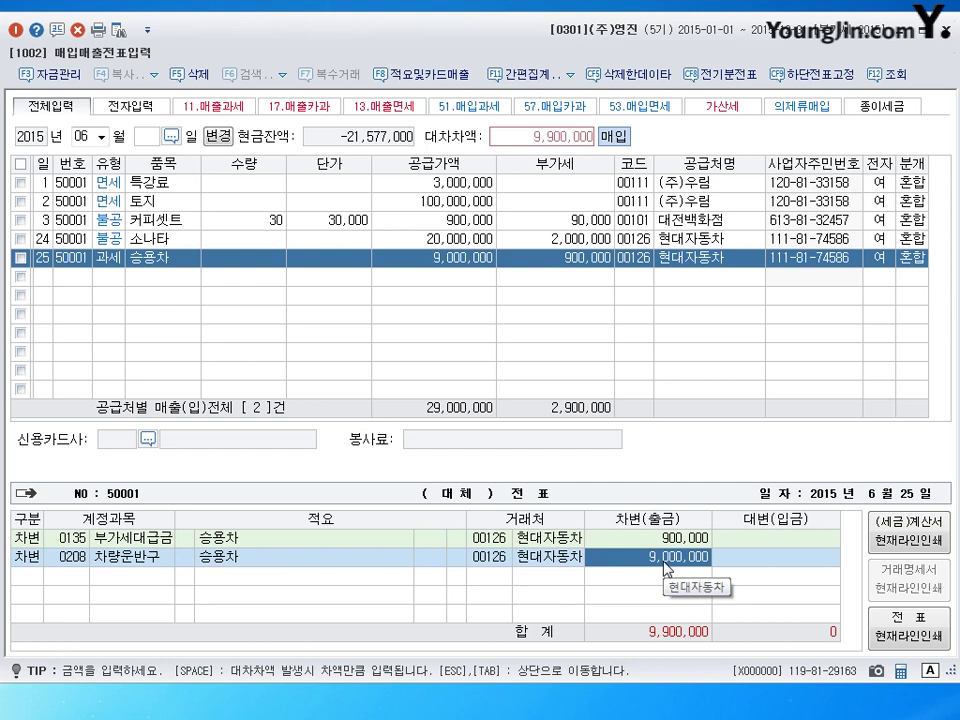
type("9700000")
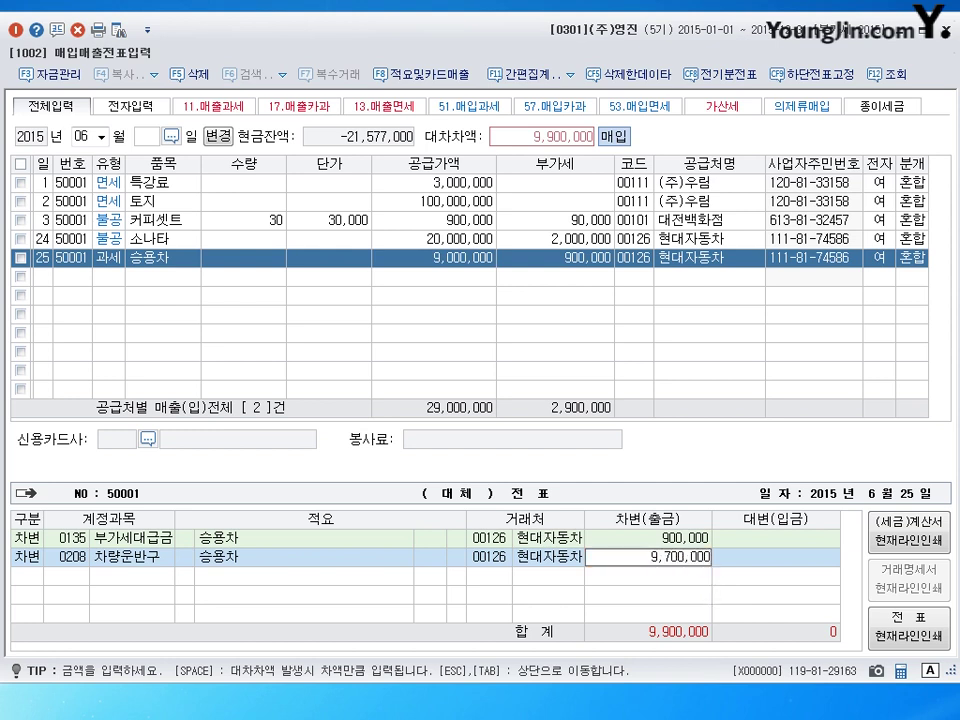
key("Return")
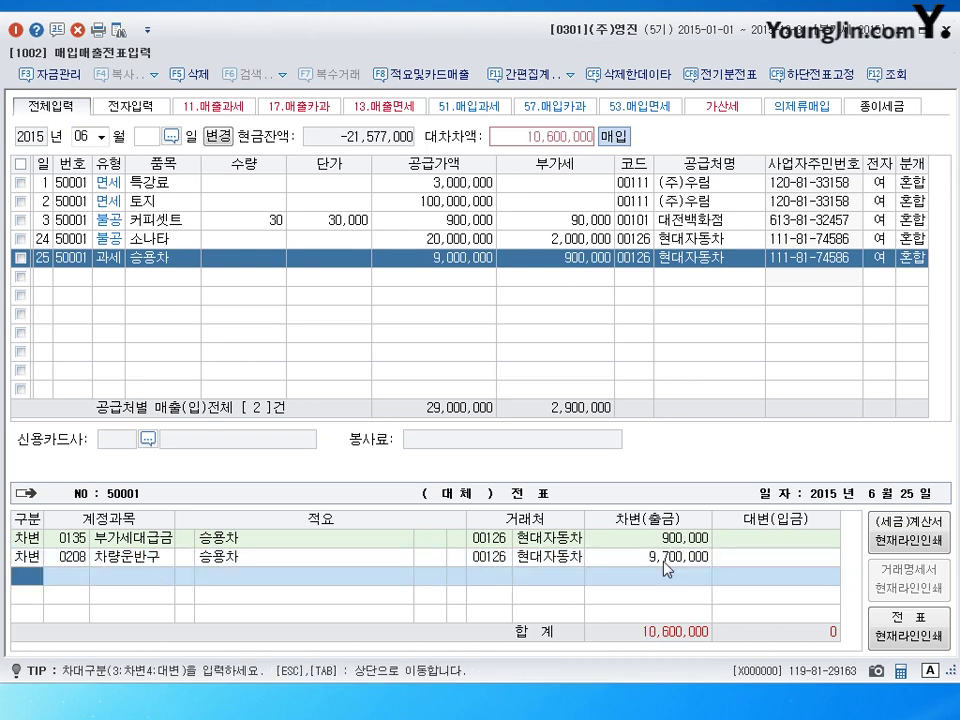
Step: Add a credit line for account 101 현금 with 700,000 to the 승용차 voucher
type("4")
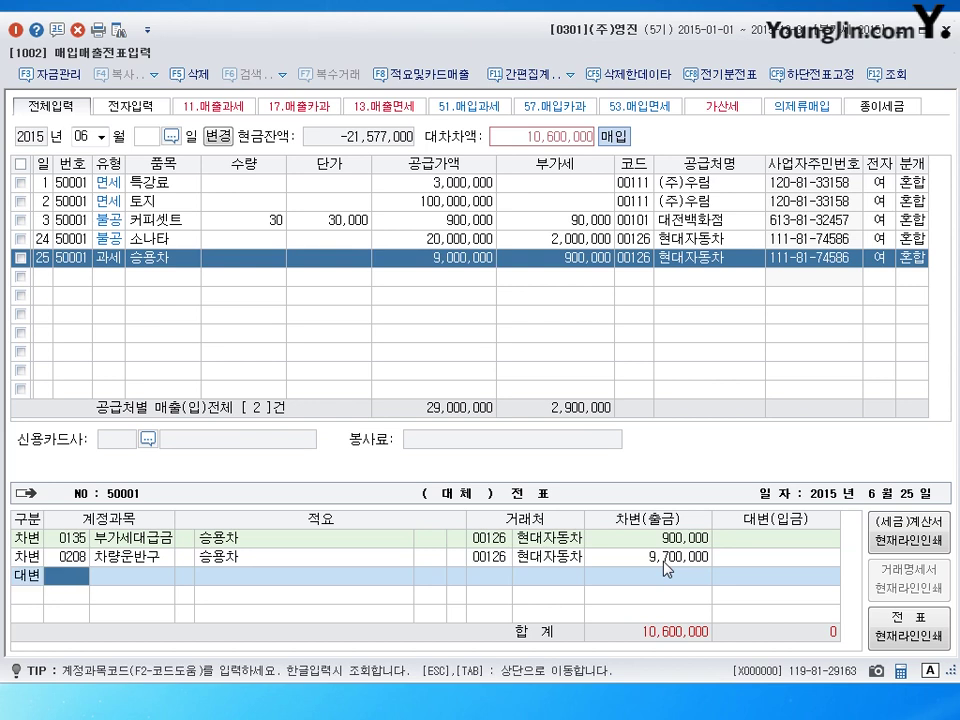
type("101")
key("Return")
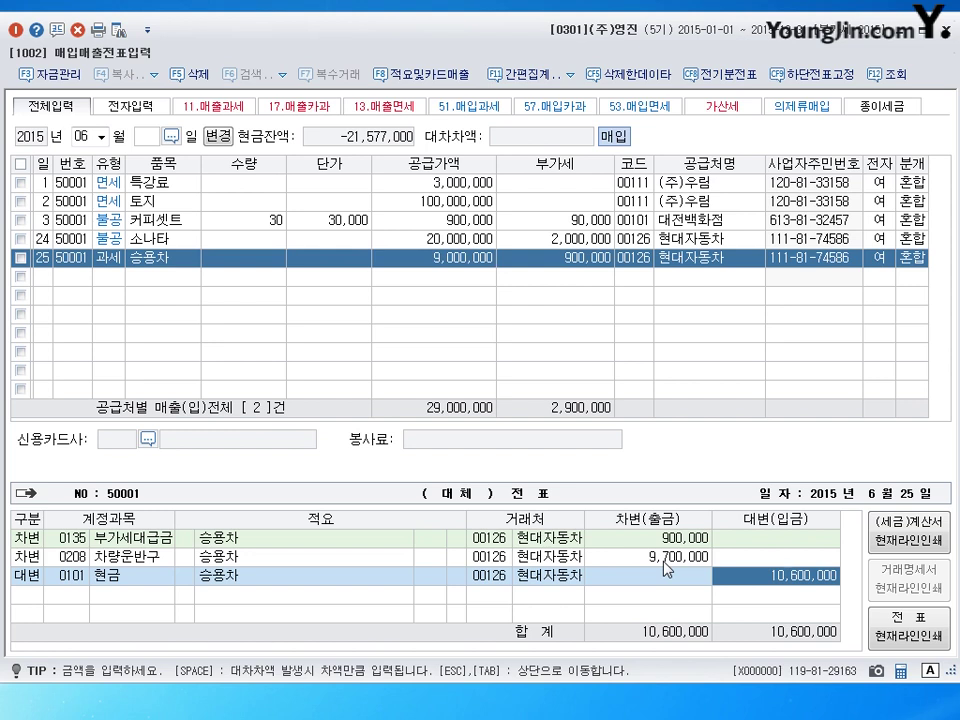
type("700000")
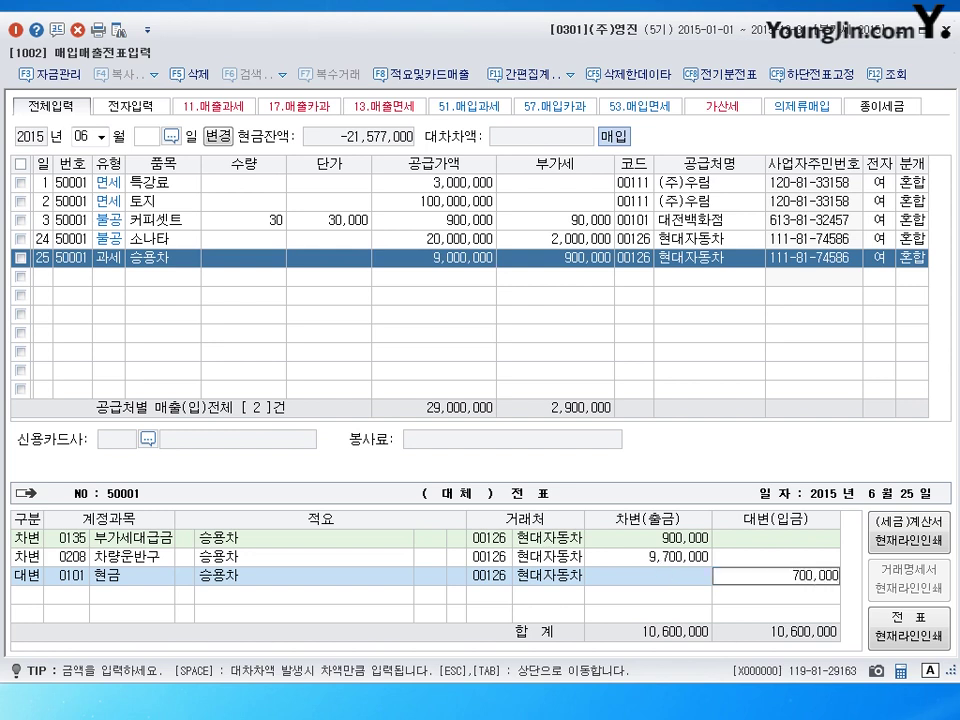
key("Return")
Step: Add a credit line for account 253 미지급금 with 9,900,000 and complete the 승용차 voucher
key("4")
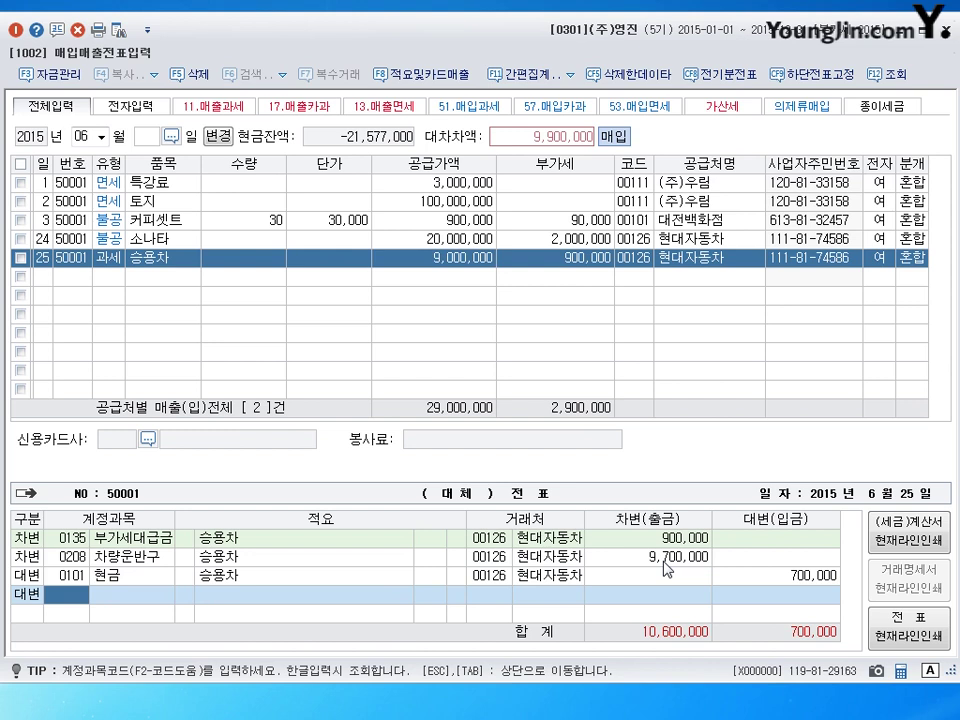
type("253")
key("Return")
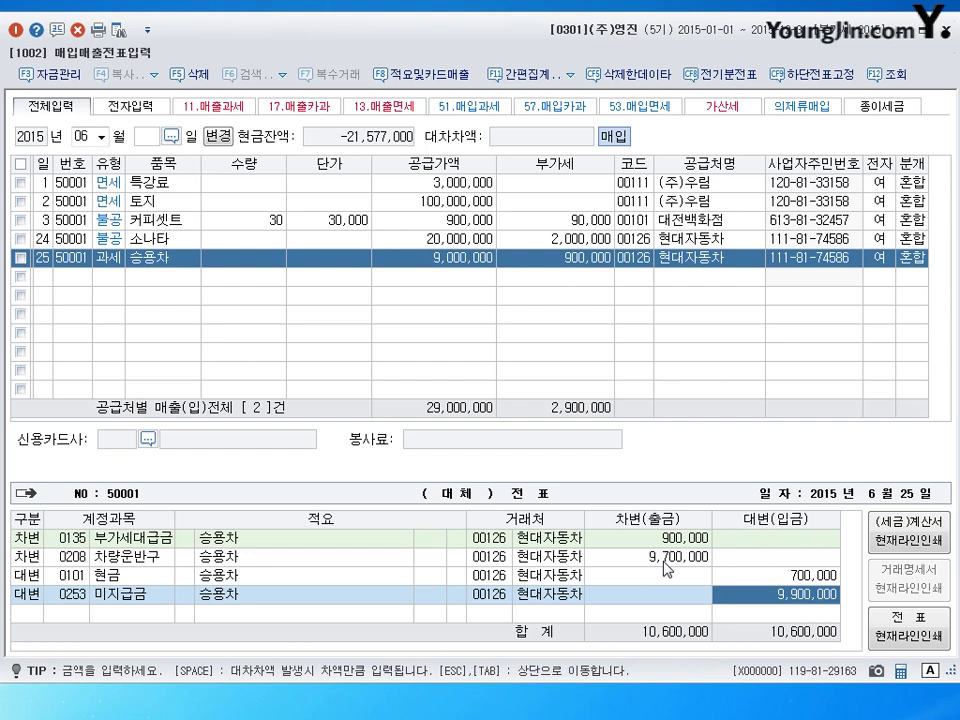
key("Return")
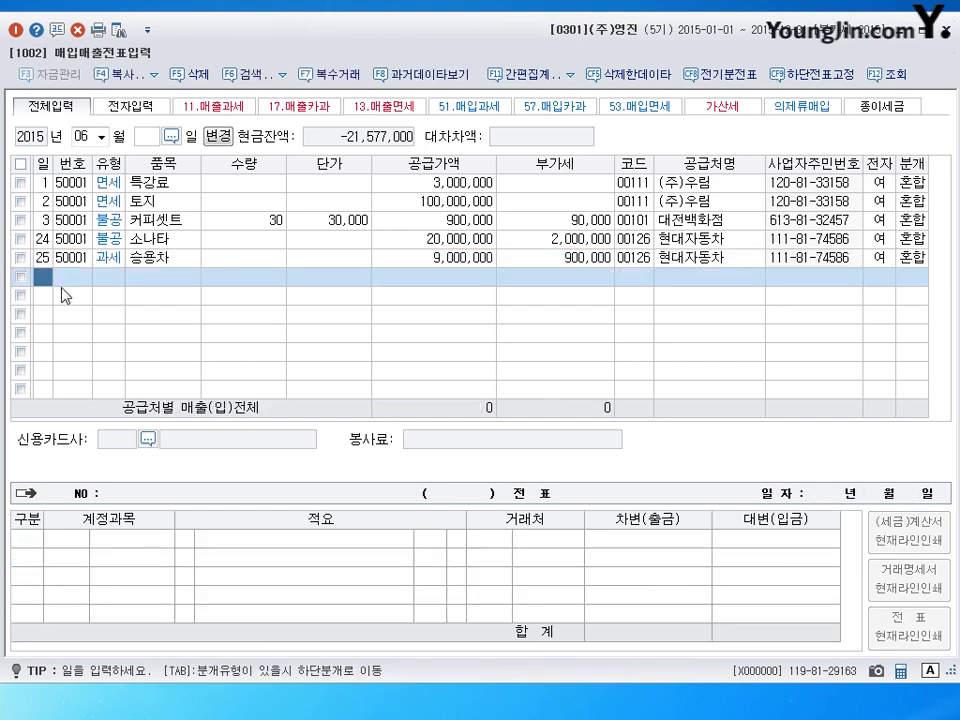
Step: Change the day of the 소나타 line to 4 and the day of the 승용차 line to 5
left_click(43, 239)
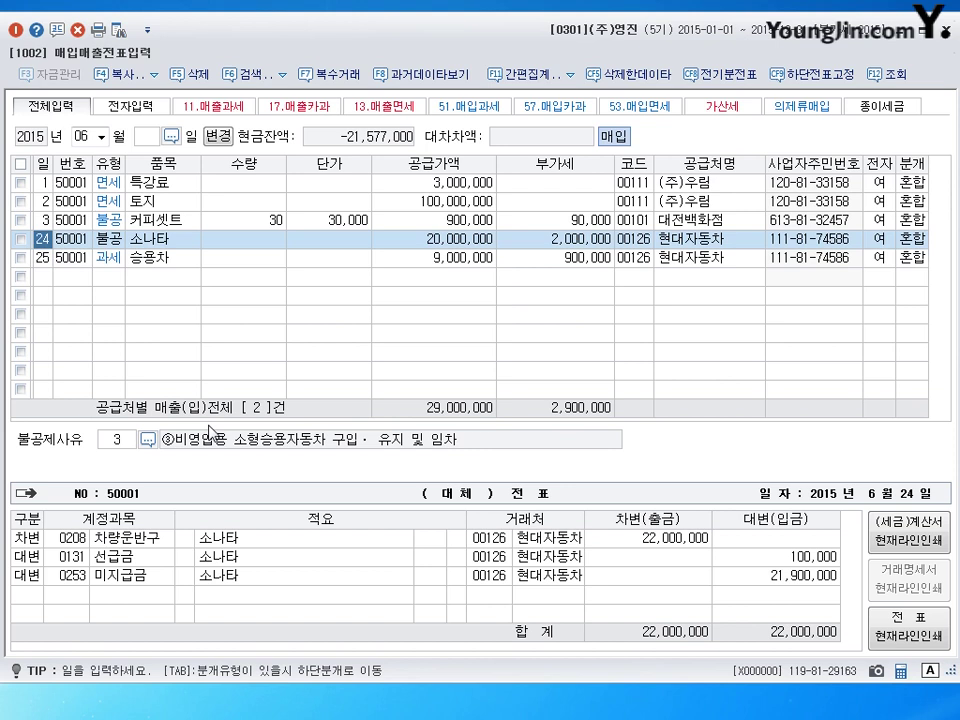
type("4")
key("Down")
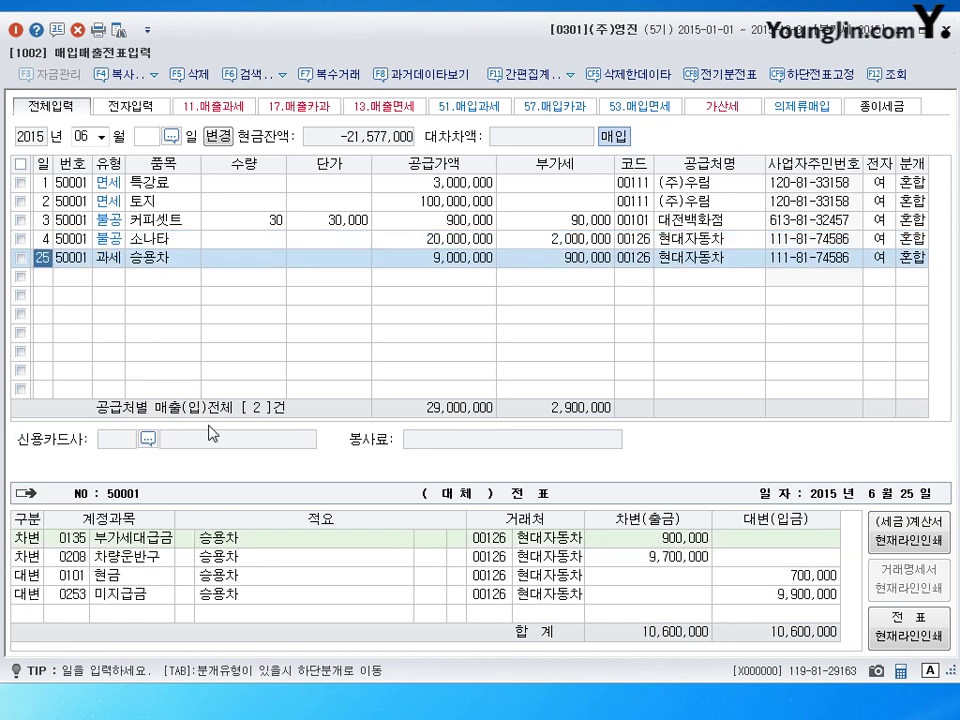
type("5")
key("Up")
key("Down")
key("Down")
Step: Start a new purchase line for day 6 with type 54 (불공)
type("6")
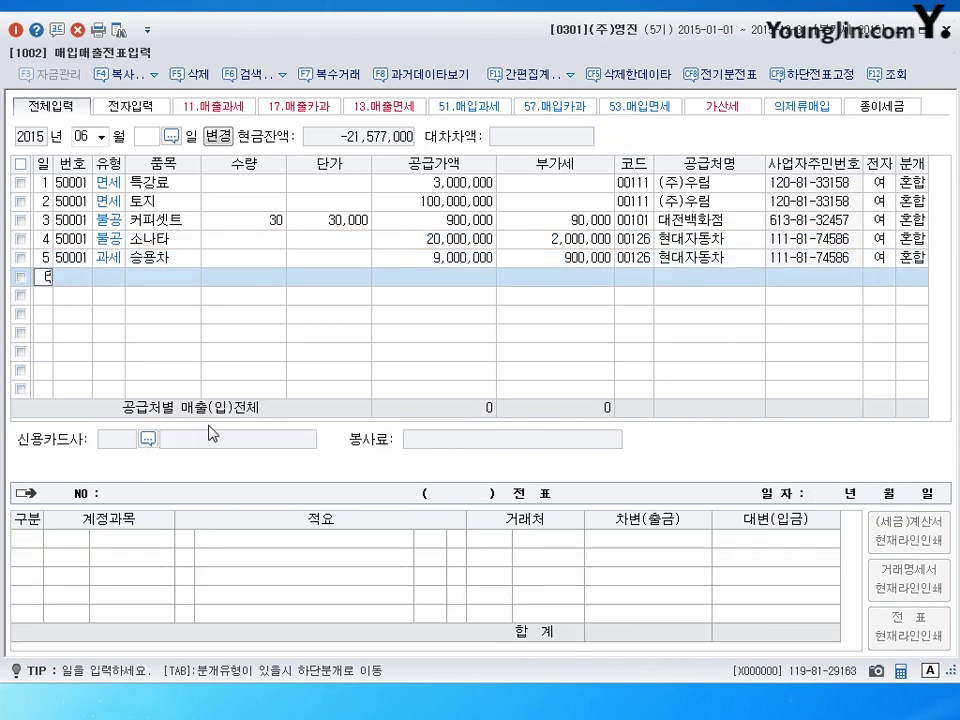
key("Return")
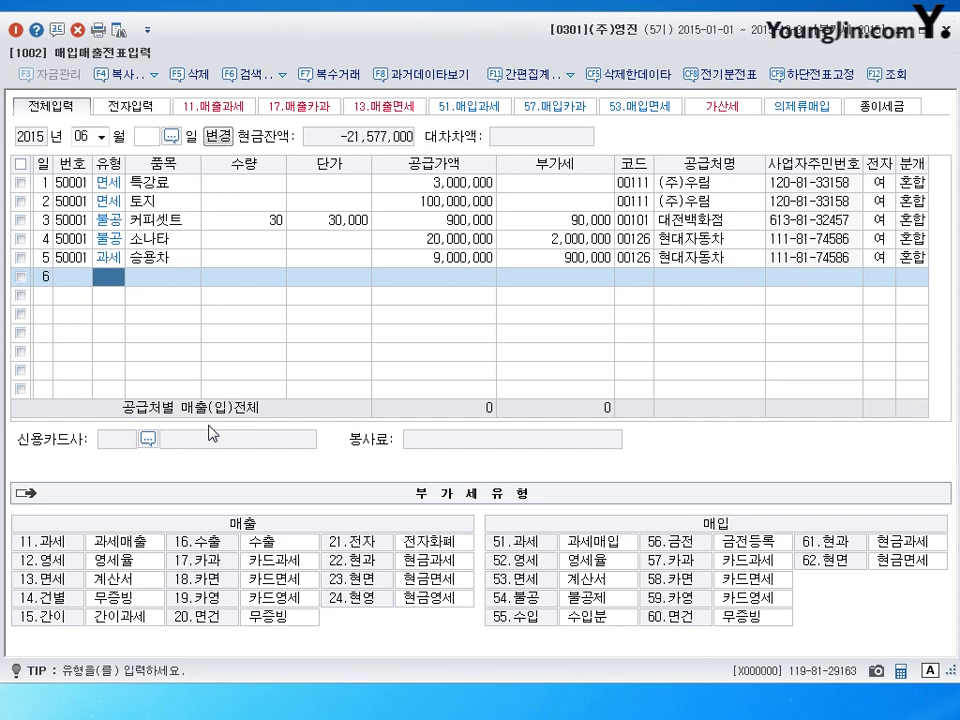
type("54")
key("Return")
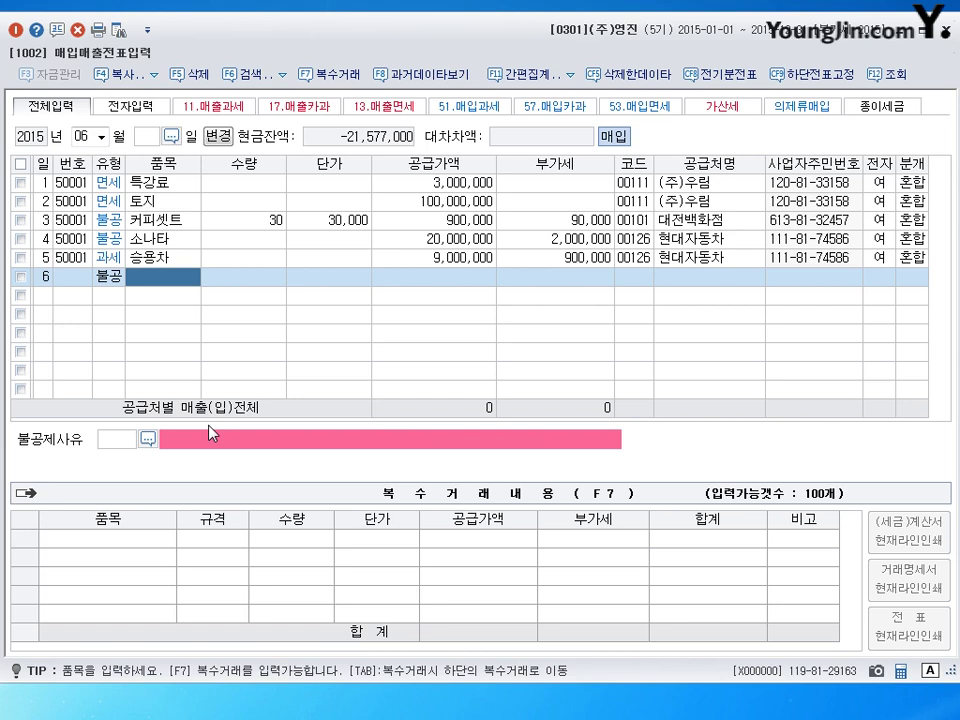
Step: Enter the item K5 대여 with a supply amount of 500,000 on the day 6 line
type("K5")
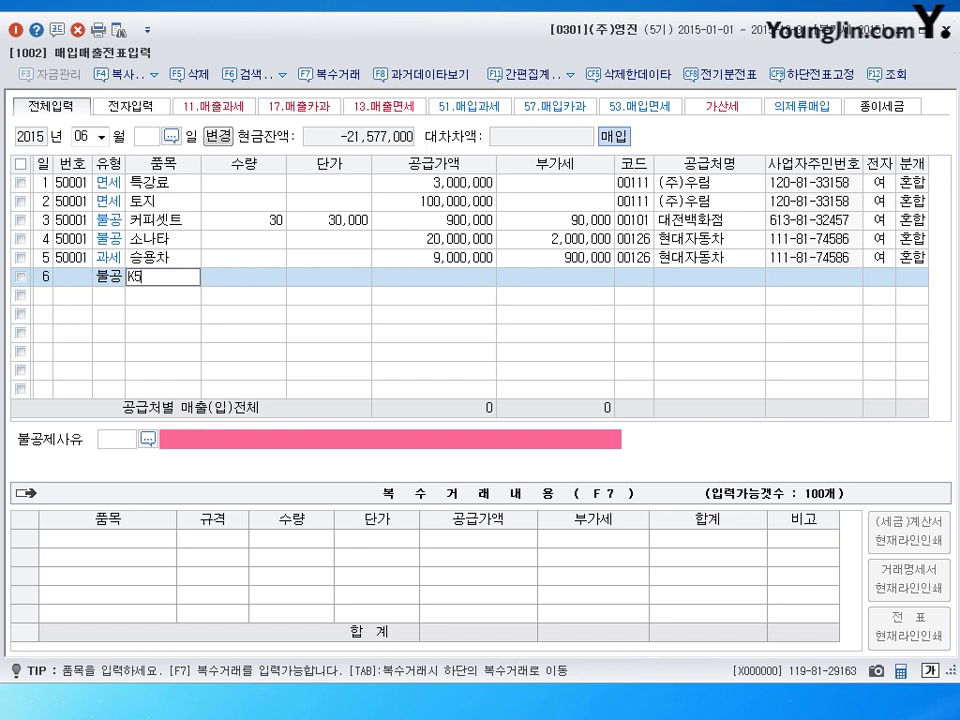
key("Hangul")
type("대여")
key("Return")
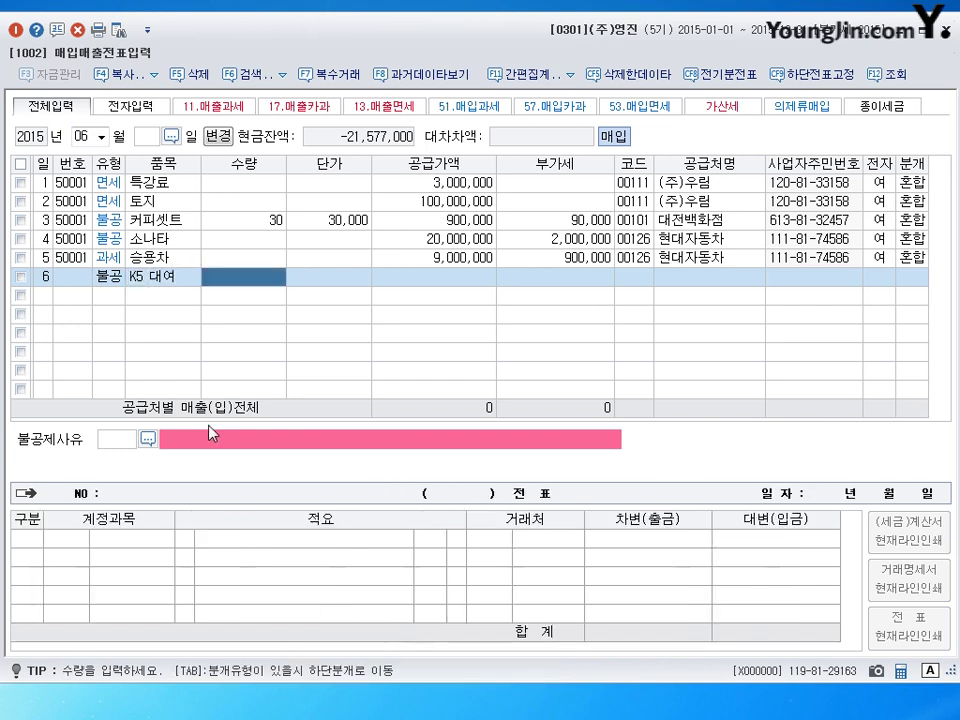
key("Return")
key("Return")
type("5000000")
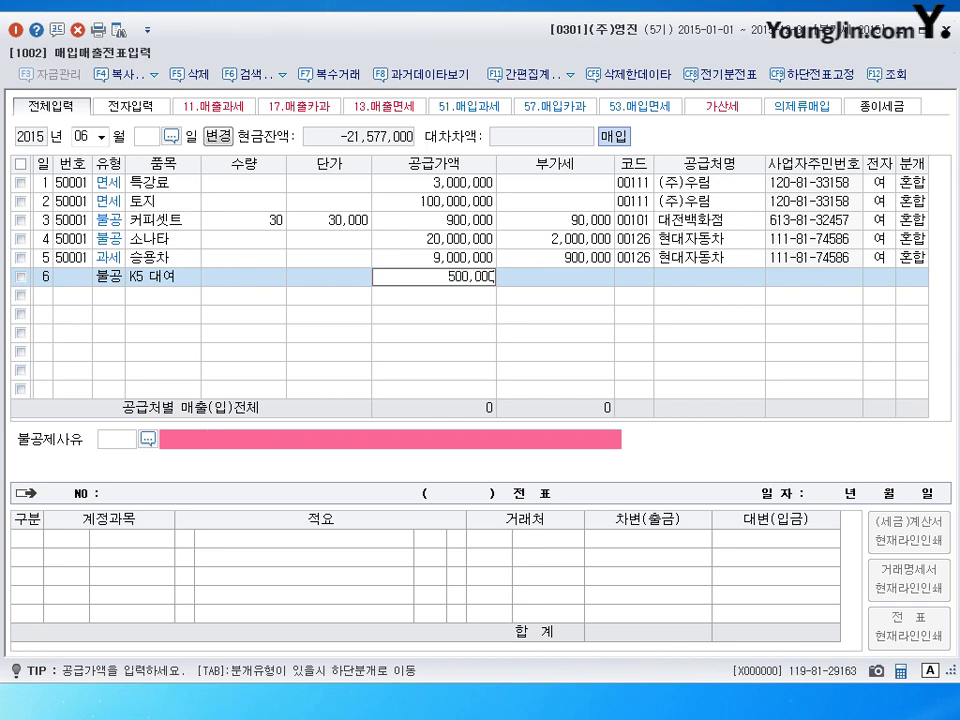
key("Return")
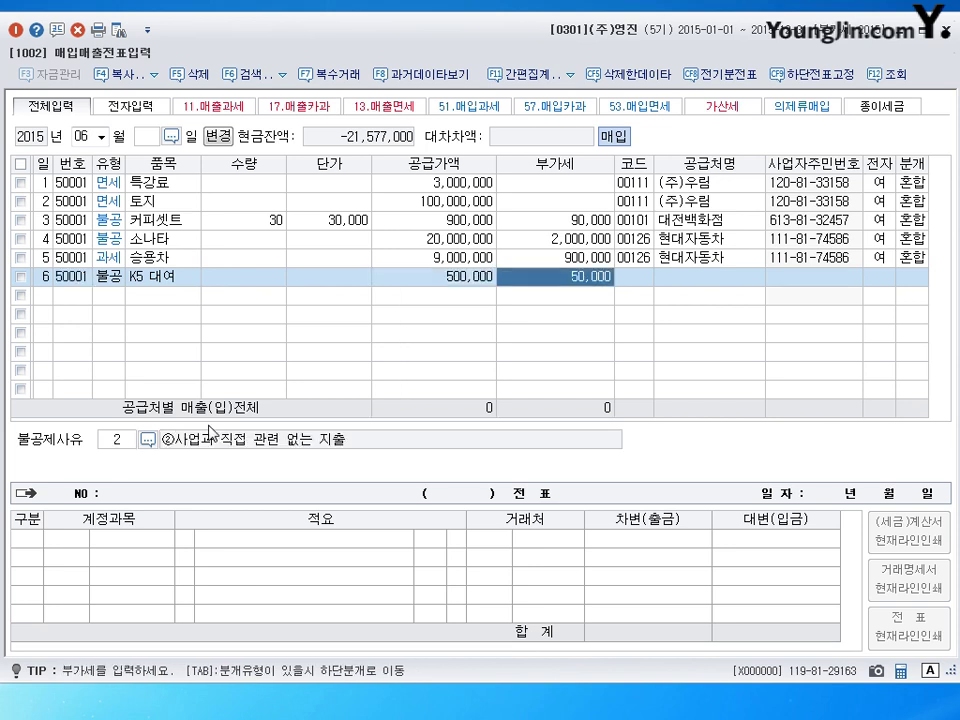
Step: Assign (주)금호렌탈 as the supplier of the K5 대여 line and mark it as an electronic invoice (여)
key("Return")
type("금호")
key("Return")
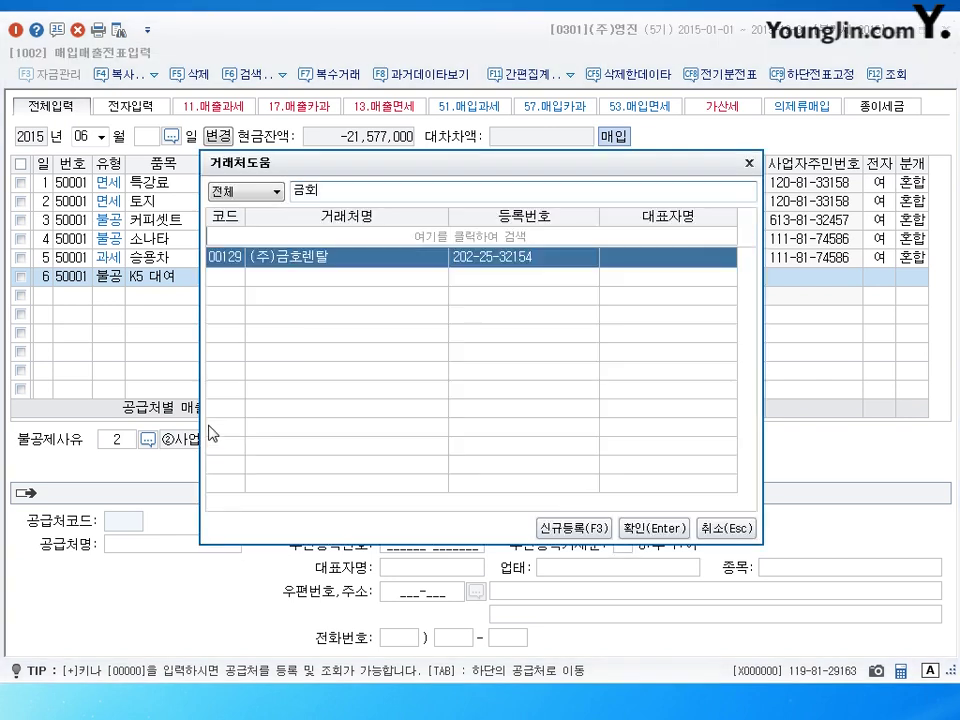
key("Return")
key("Return")
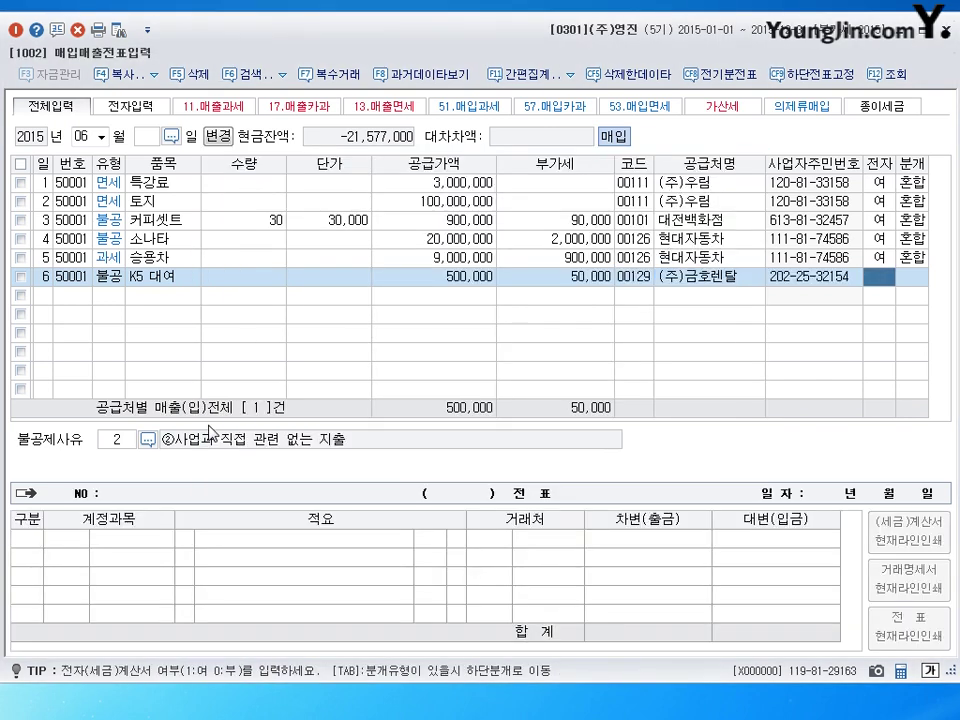
type("1")
key("Return")
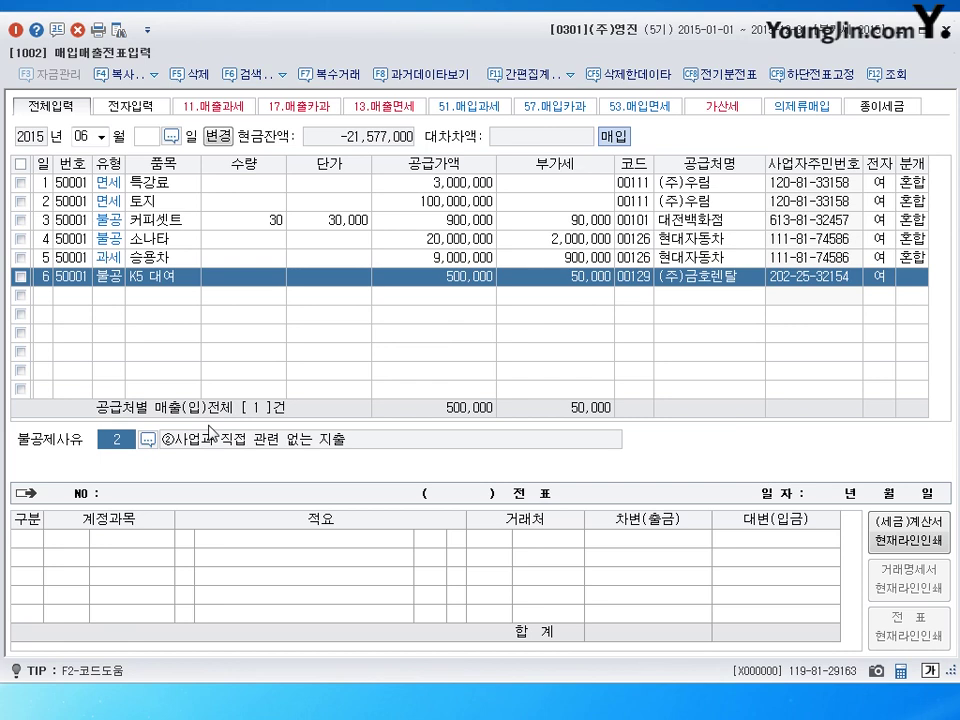
Step: Set the K5 대여 line's non-deduction reason to 3, 비영업용 소형승용자동차 구입·유지 및 임차
left_click(147, 439)
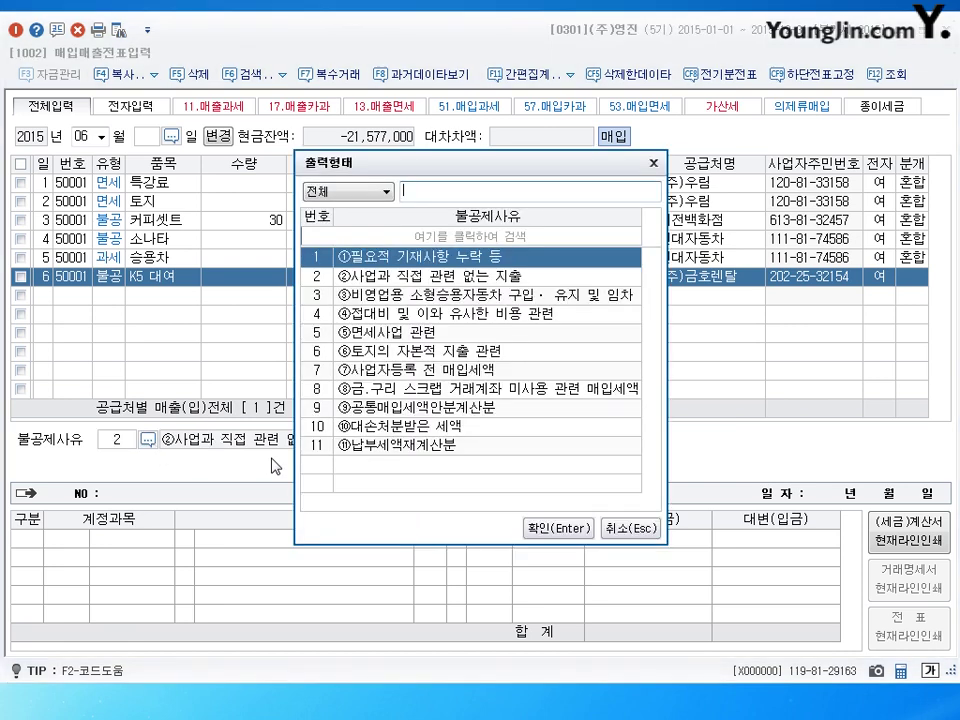
type("3")
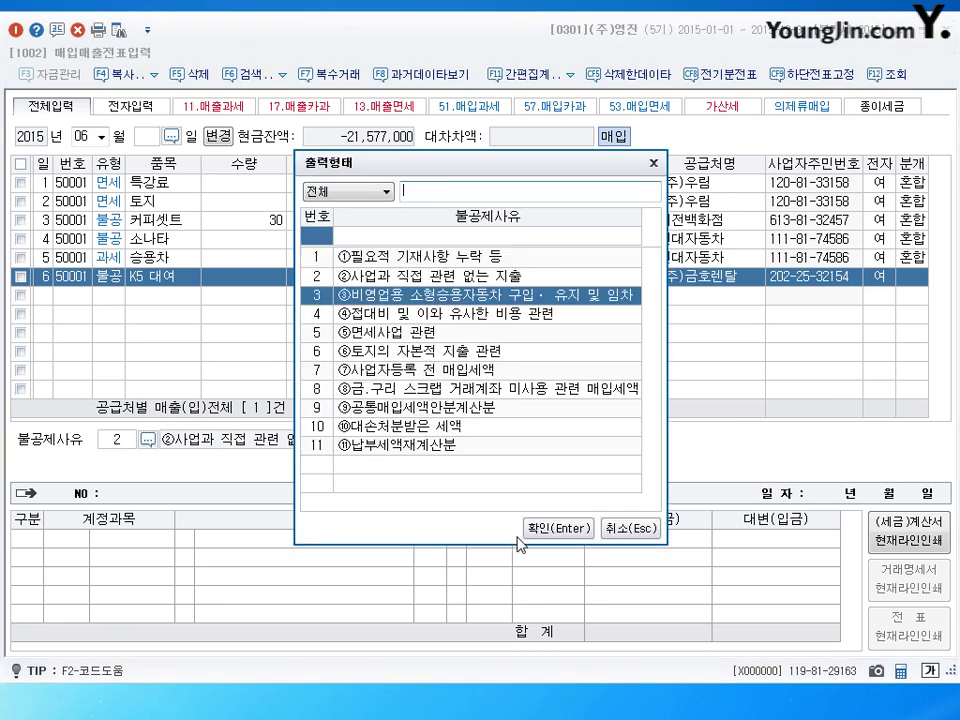
left_click(560, 532)
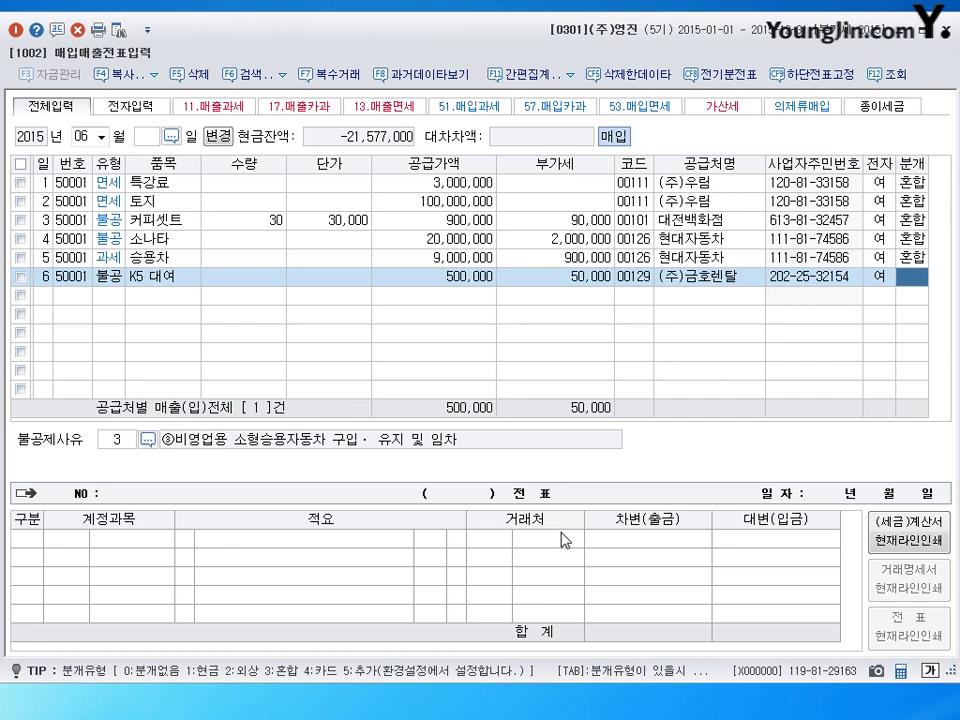
Step: Set the K5 대여 line's journal type to 3 (혼합) and its debit account to 0819 임차료
type("3")
key("Return")
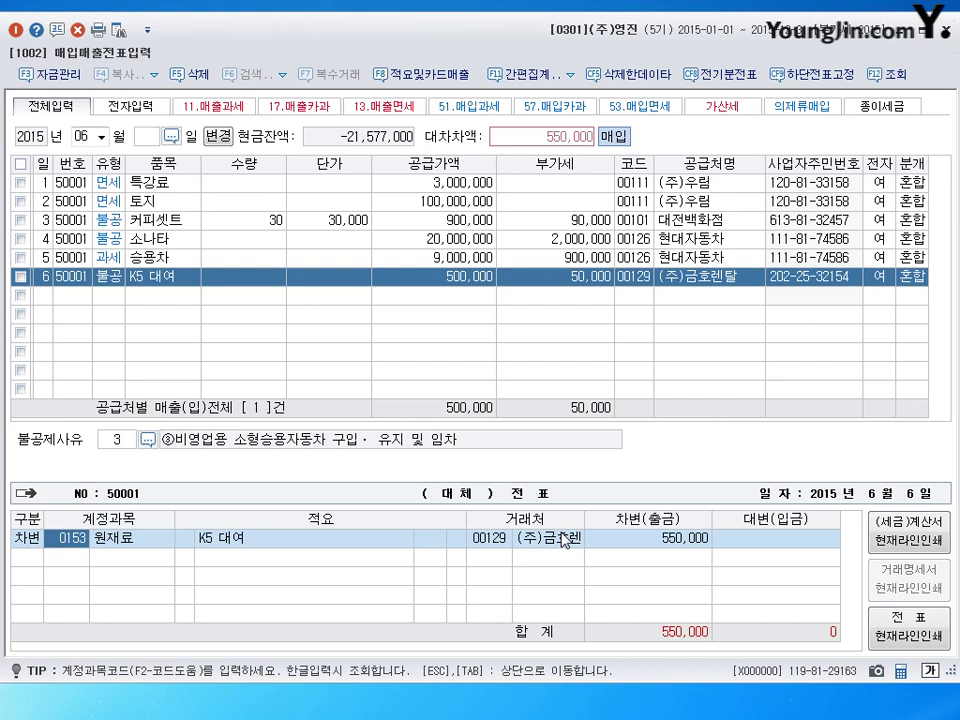
type("0819")
key("Return")
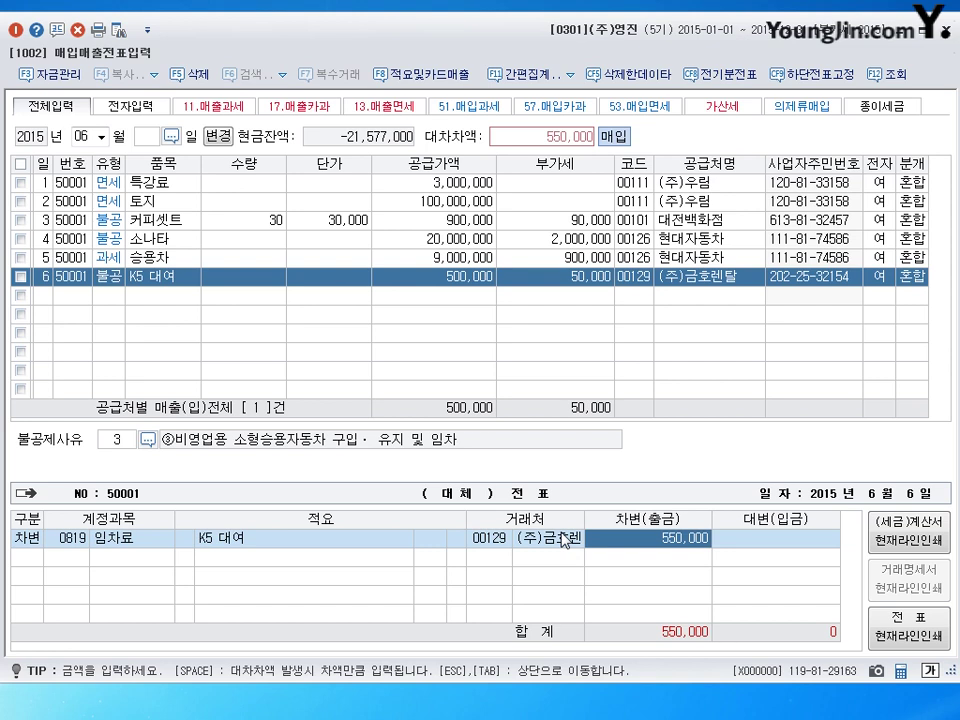
key("Return")
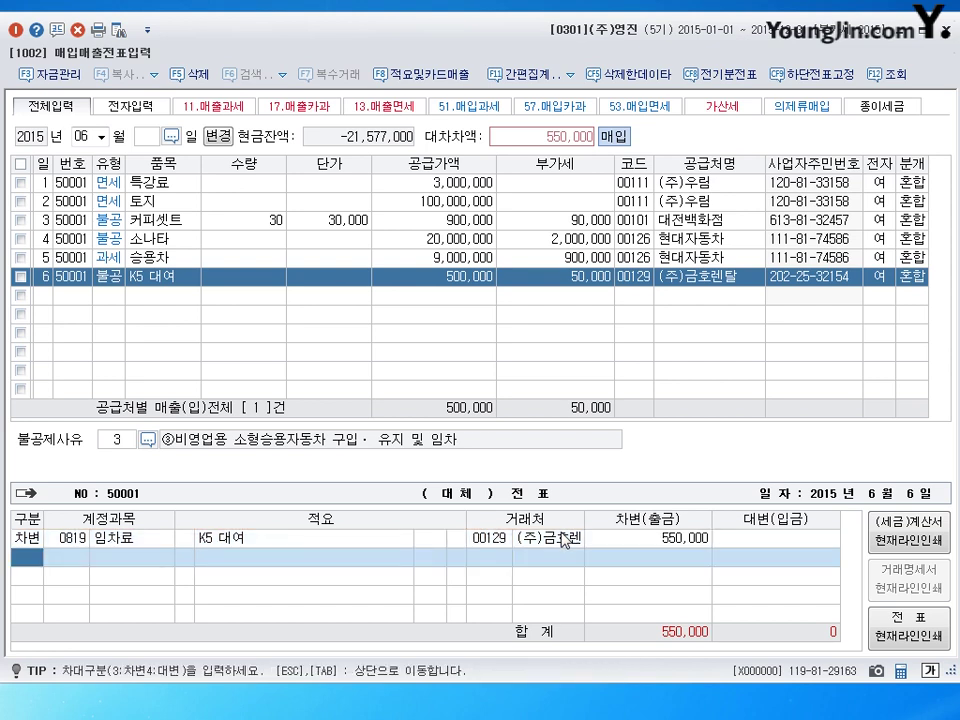
Step: Add a credit line for account 253 미지급금 with 550,000 and complete the K5 대여 voucher
type("4")
key("Return")
type("253")
key("Return")
key("Return")
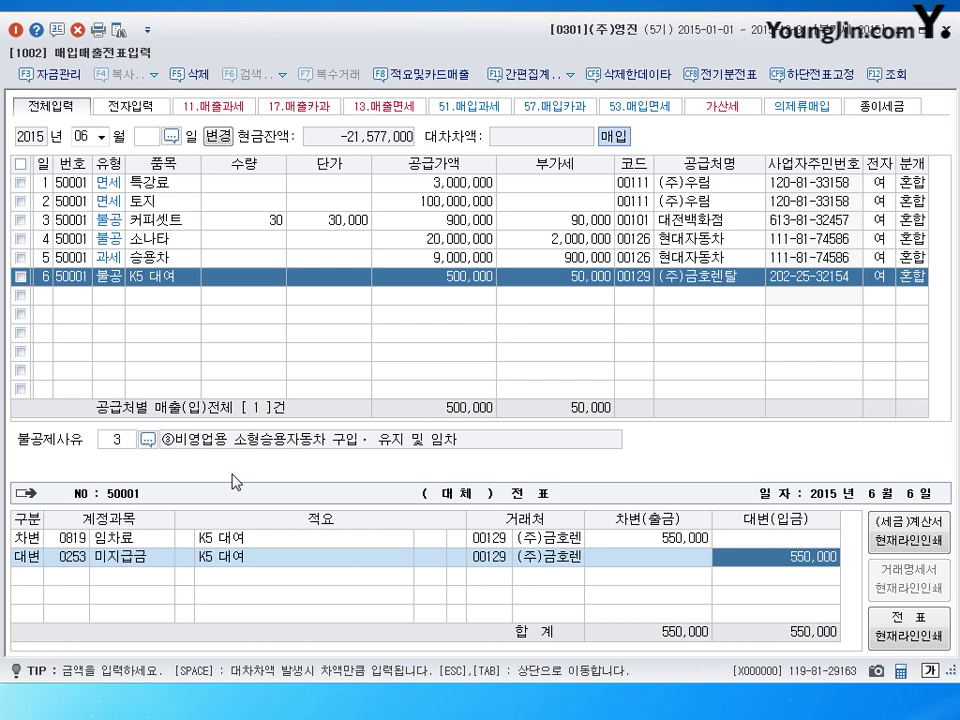
key("Return")
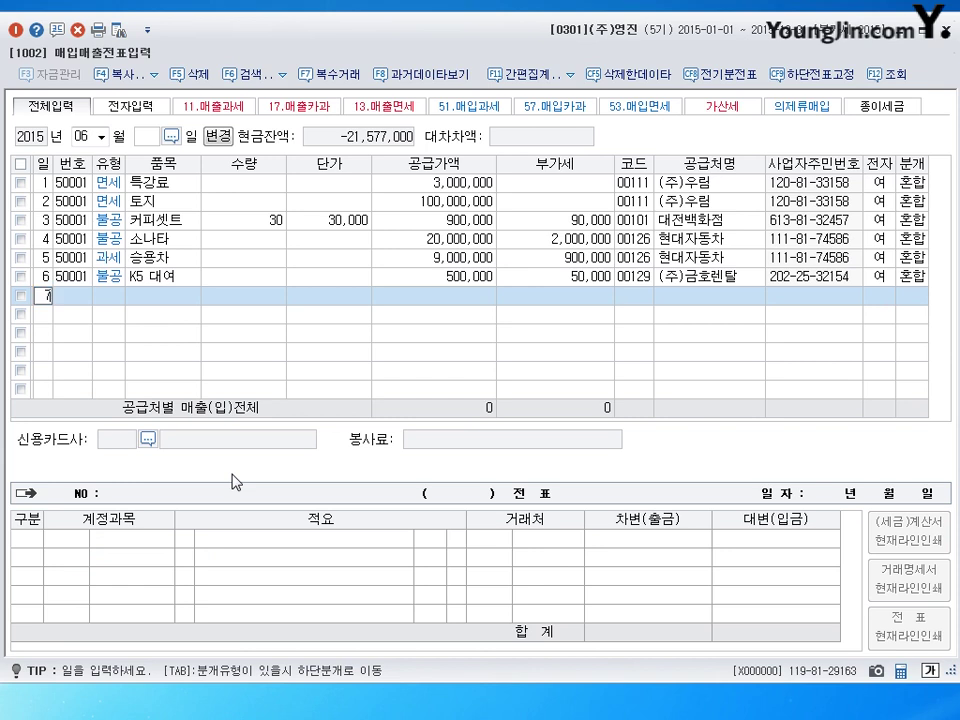
Step: Start a new purchase line for day 7 with type 54 (불공) and the item 경유, leaving quantity and unit price blank
type("7")
key("Return")
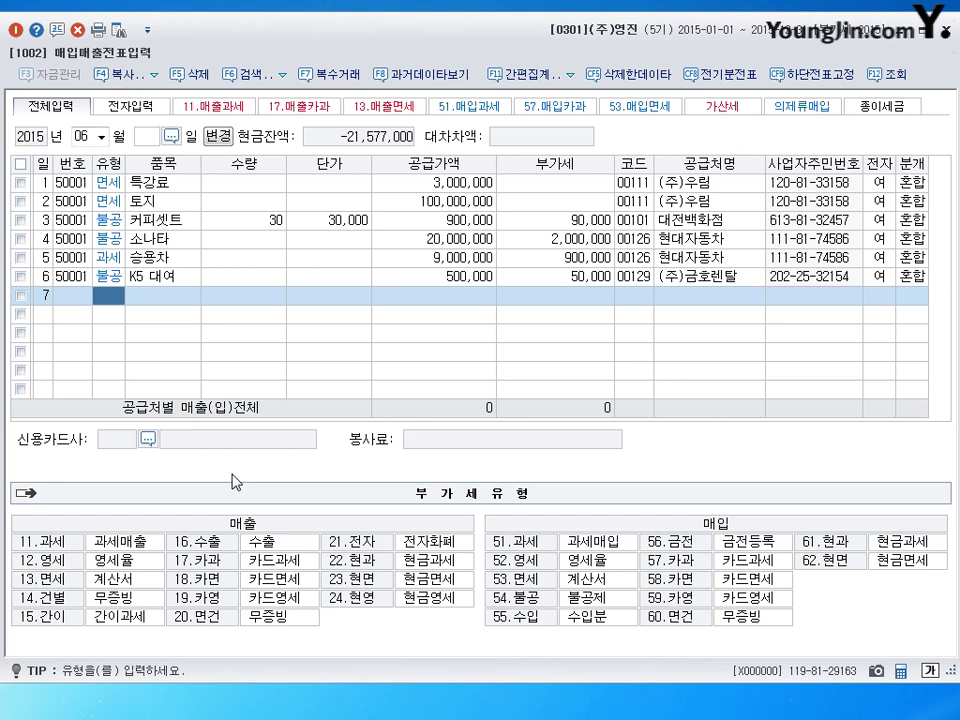
type("54")
key("Return")
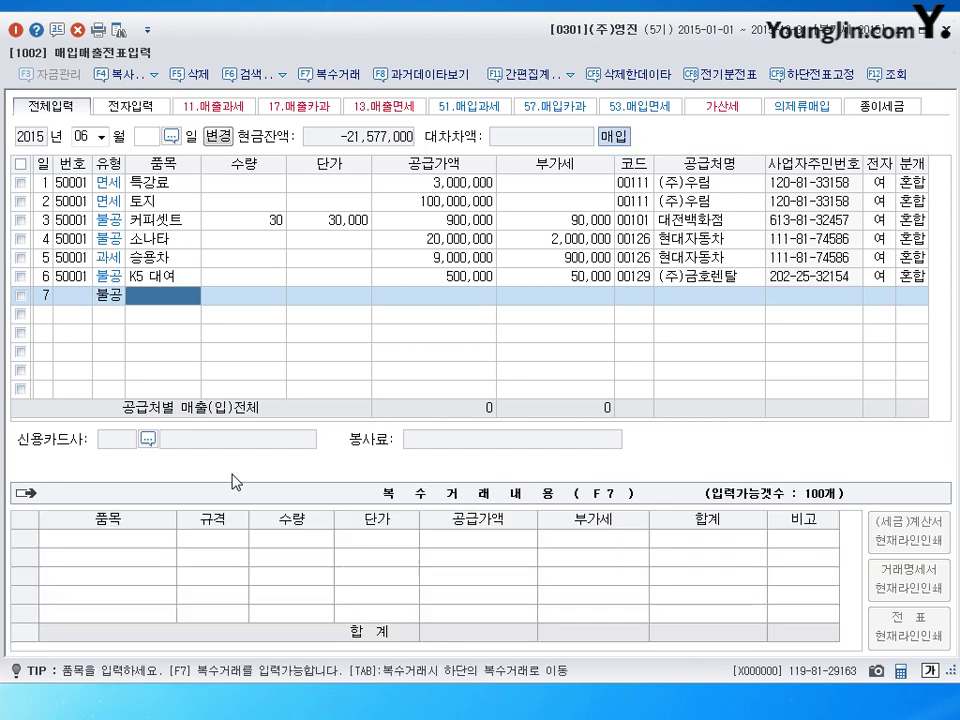
type("경유")
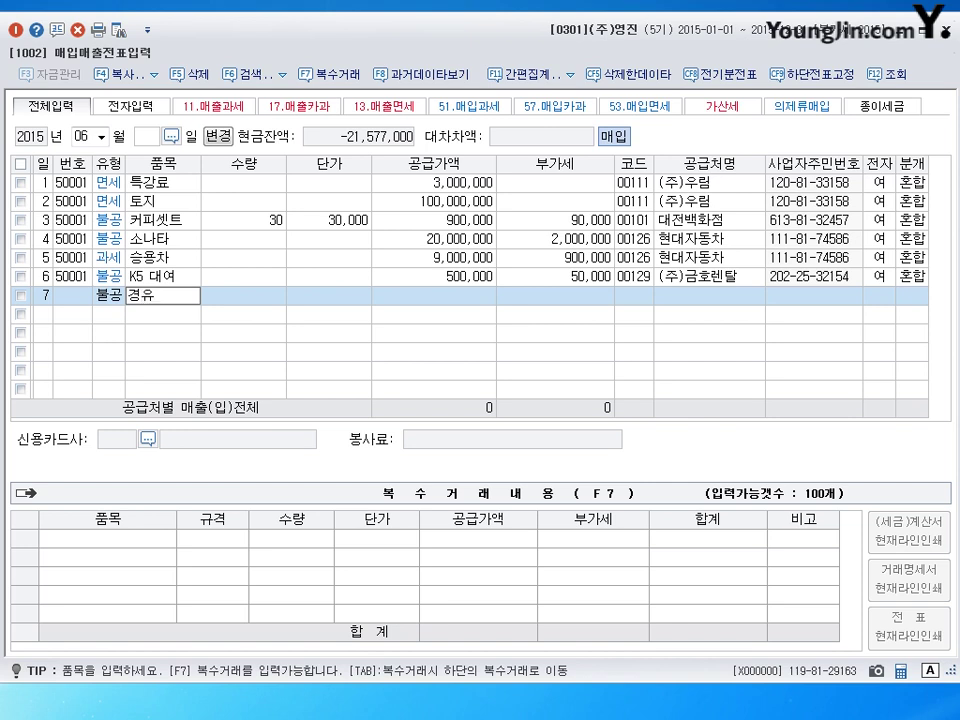
key("Return")
key("Return")
key("Return")
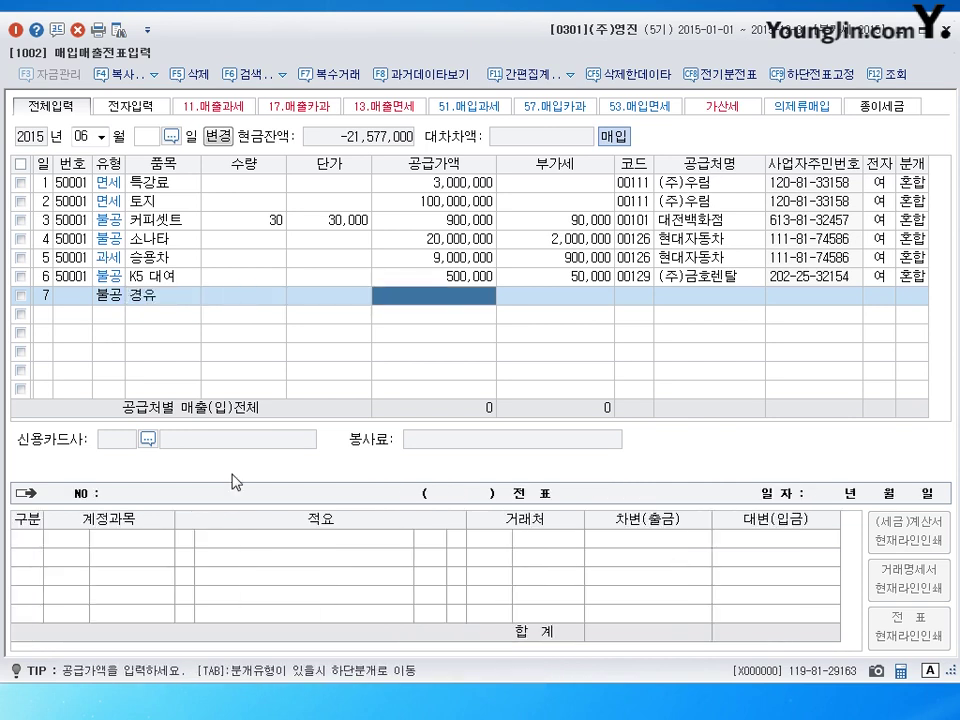
Step: Enter a supply amount of 500,000 on the 경유 line
type("5000")
key("BackSpace")
key("BackSpace")
type("2")
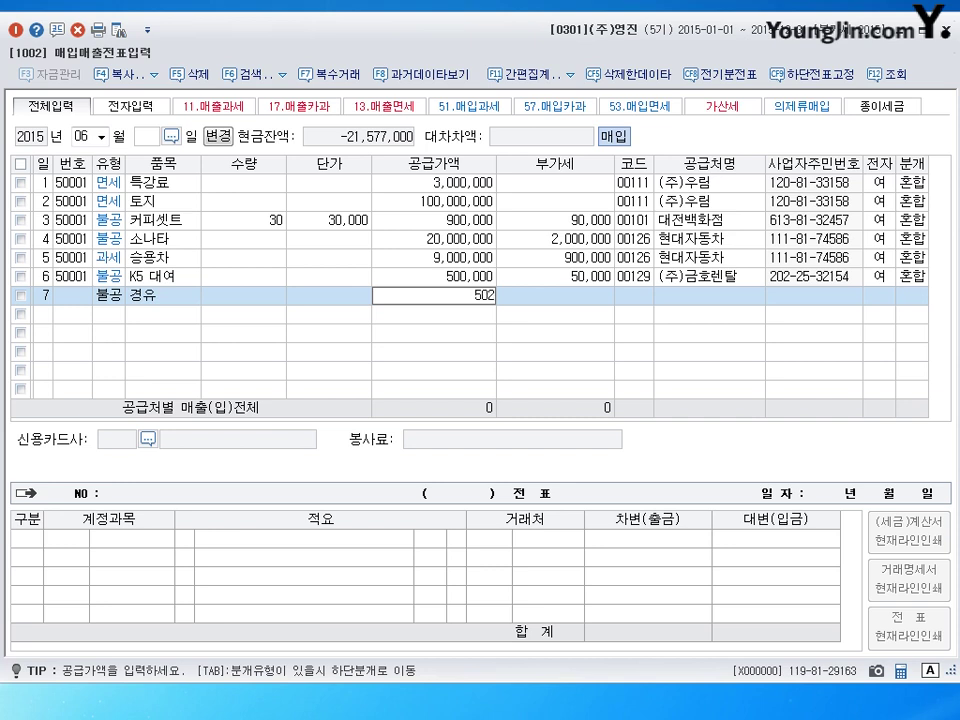
key("BackSpace")
type("0,000")
key("Return")
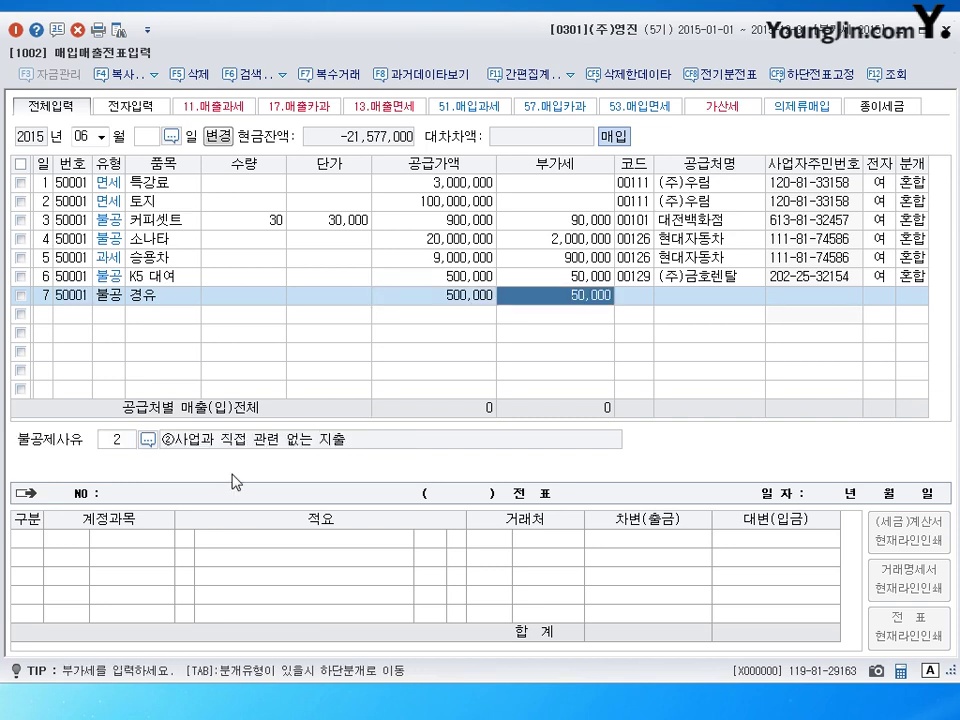
Step: Assign 수원주유소 as the supplier of the 경유 line and leave the electronic invoice field blank
key("Return")
type("수원")
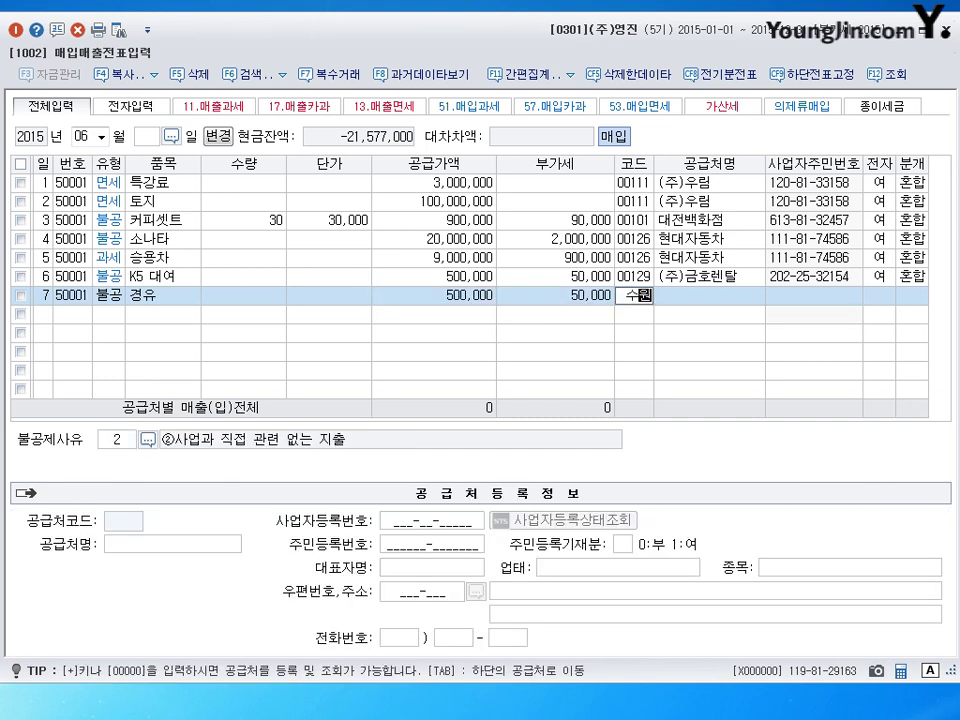
key("Return")
key("Return")
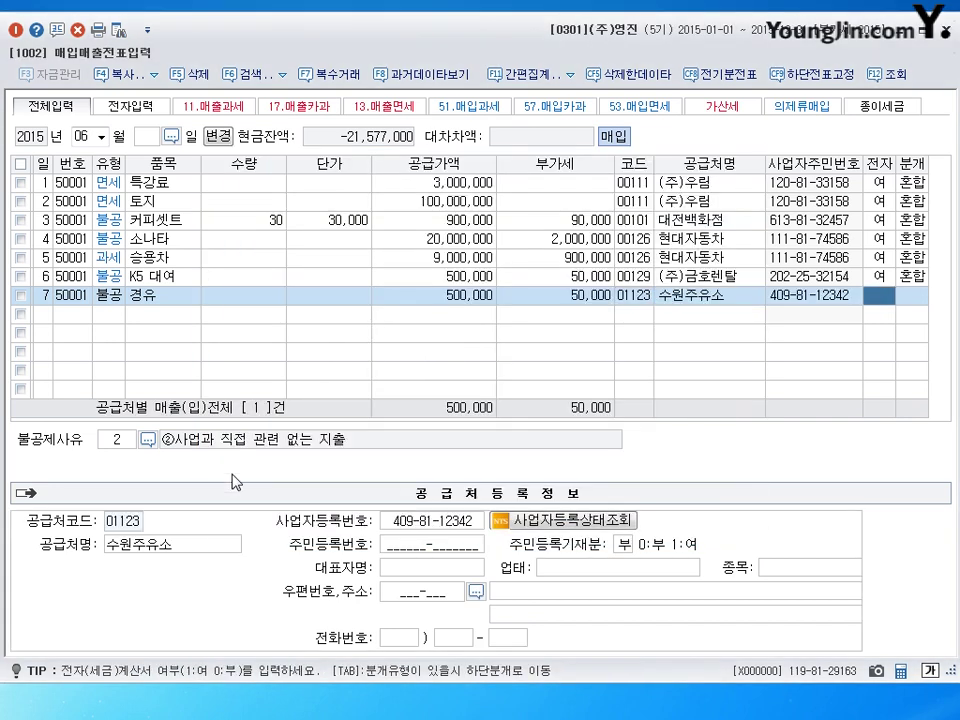
key("Return")
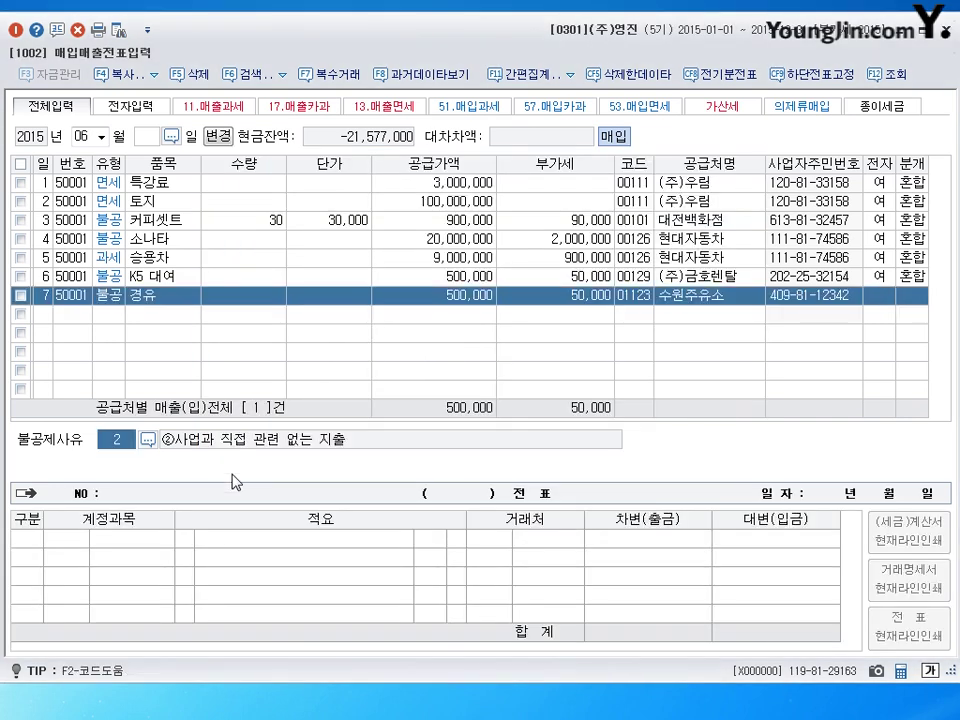
Step: Set the 경유 line's non-deduction reason to 3 (비영업용 소형승용자동차) and its journal type to 3 (혼합)
type("3")
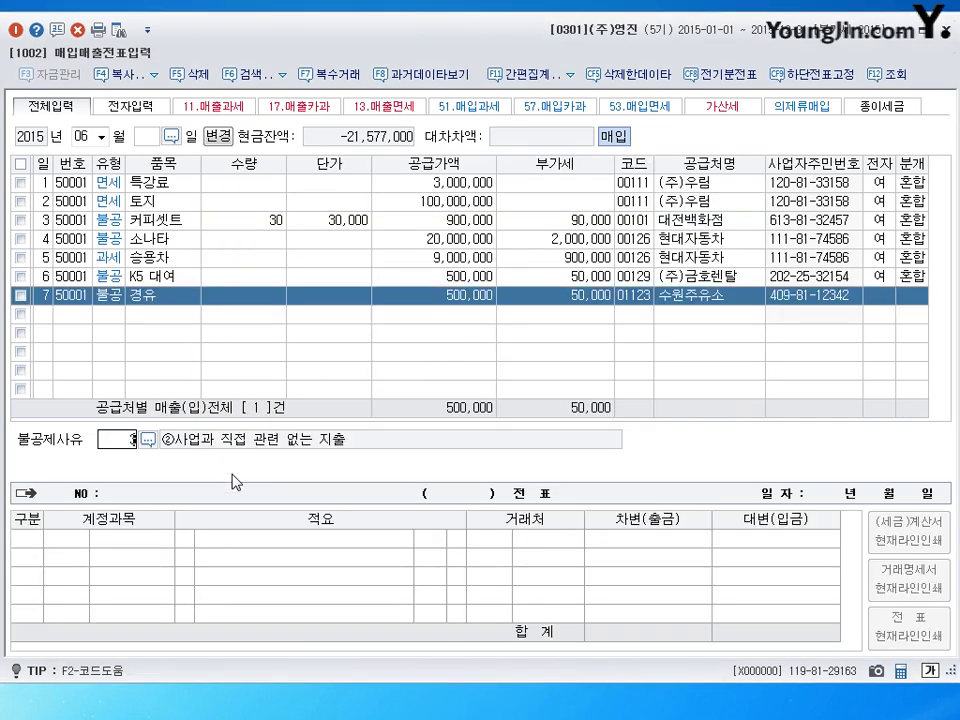
key("Return")
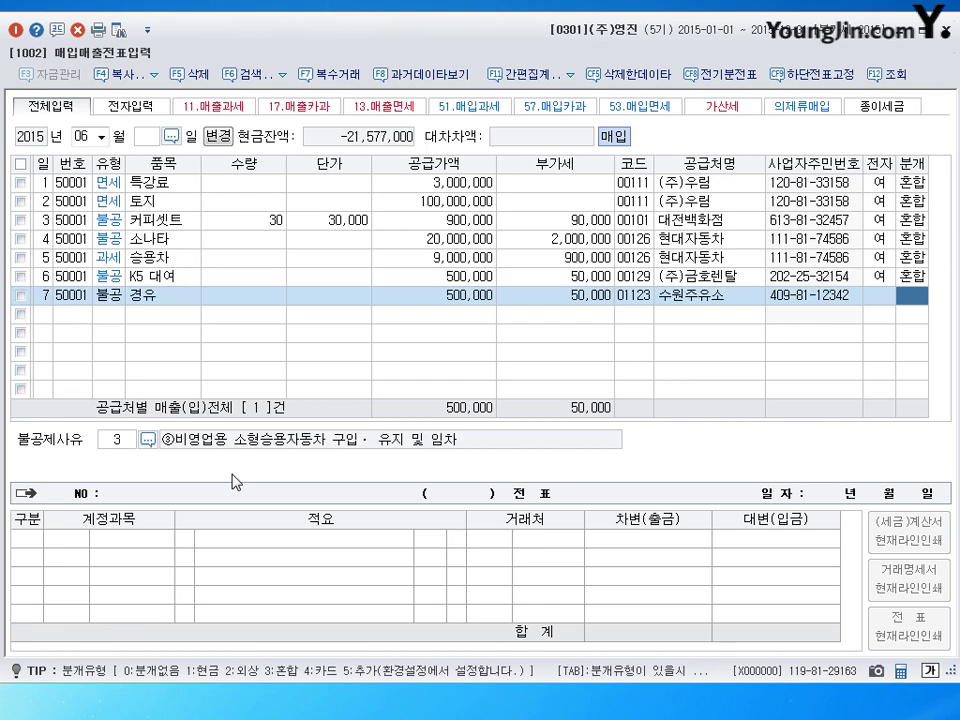
type("3")
key("Return")
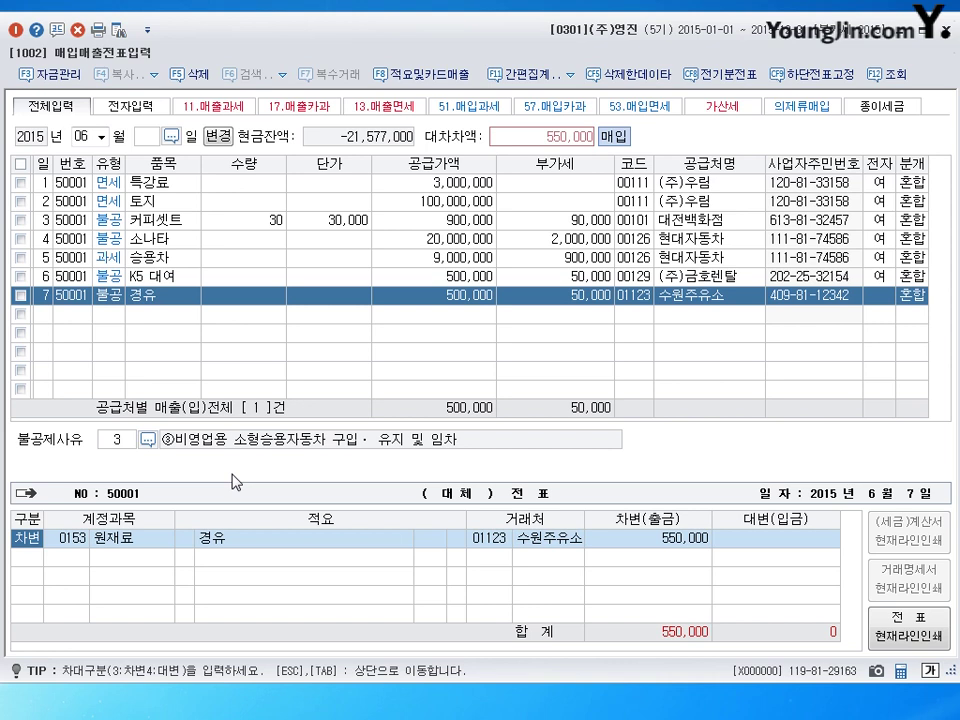
Step: Change the debit account of the 경유 voucher to 822 차량유지비
key("Return")
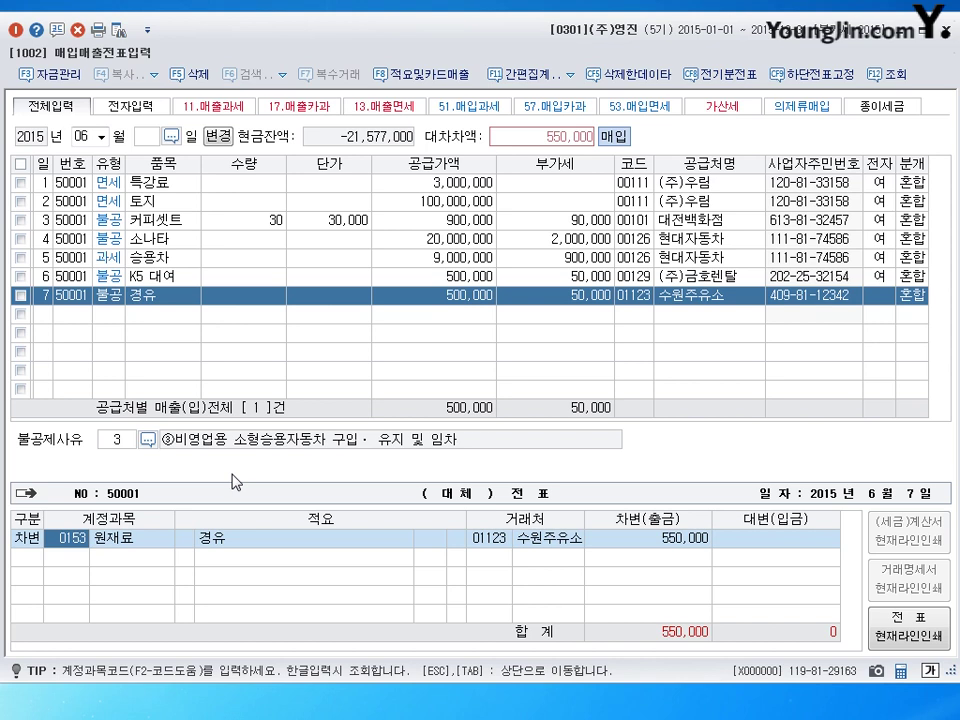
type("822")
key("Return")
key("Return")
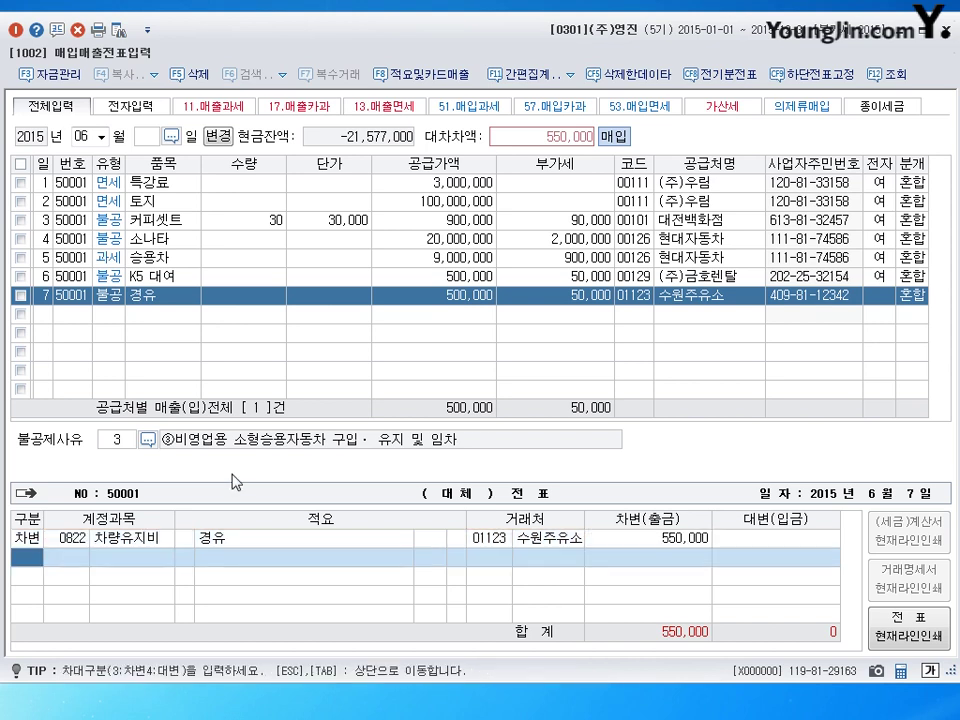
Step: Add a credit line for account 103 보통예금 with 550,000 and complete the 경유 voucher
type("4")
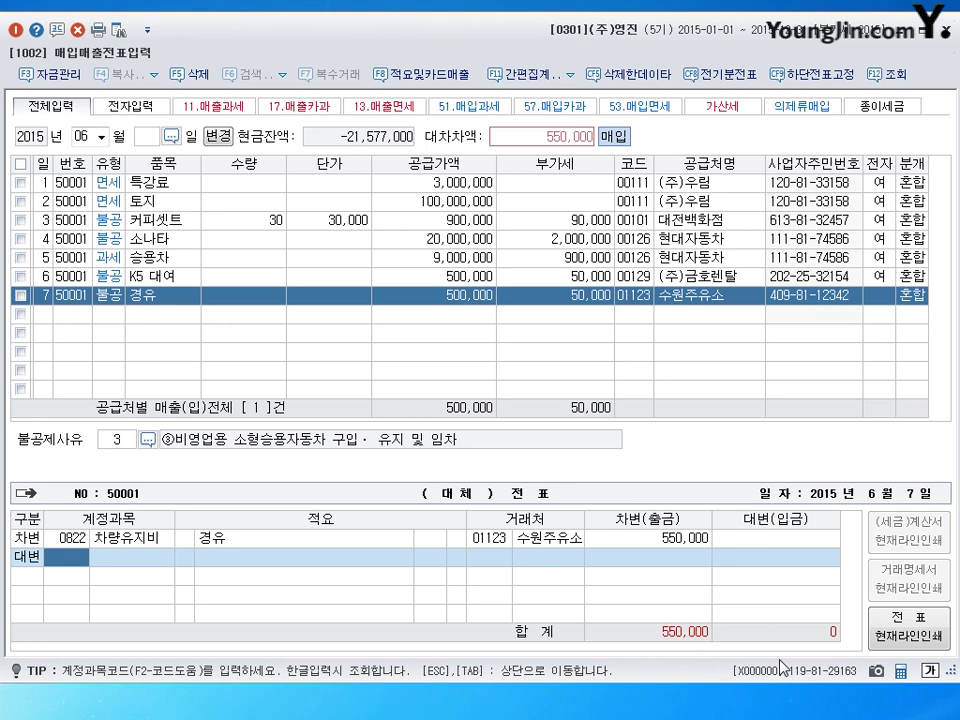
type("103")
key("Return")
key("Return")
key("Return")
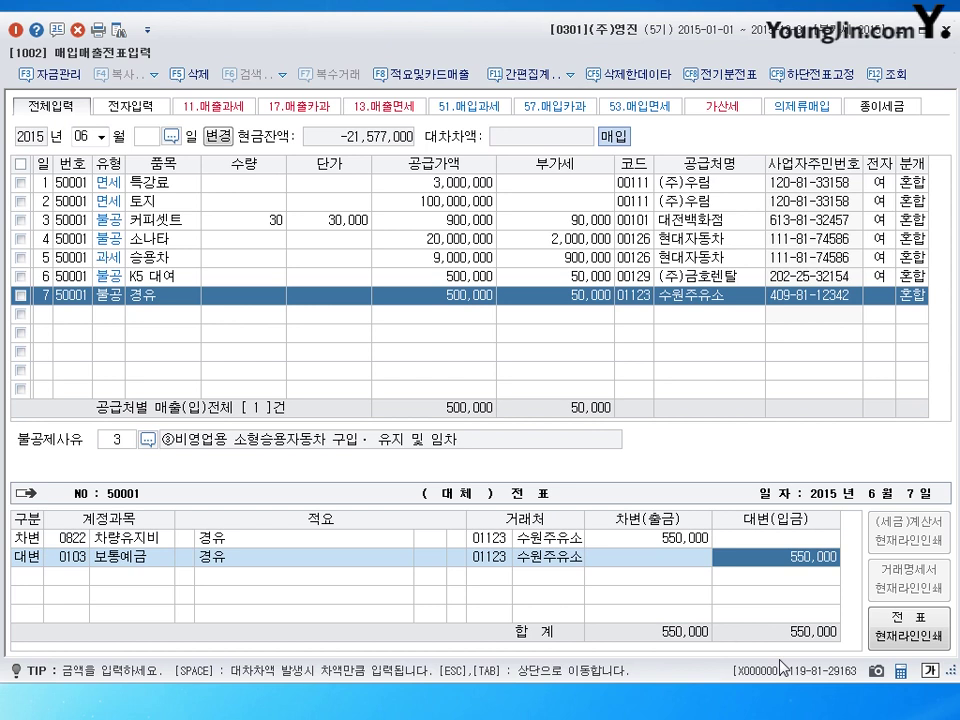
key("Return")
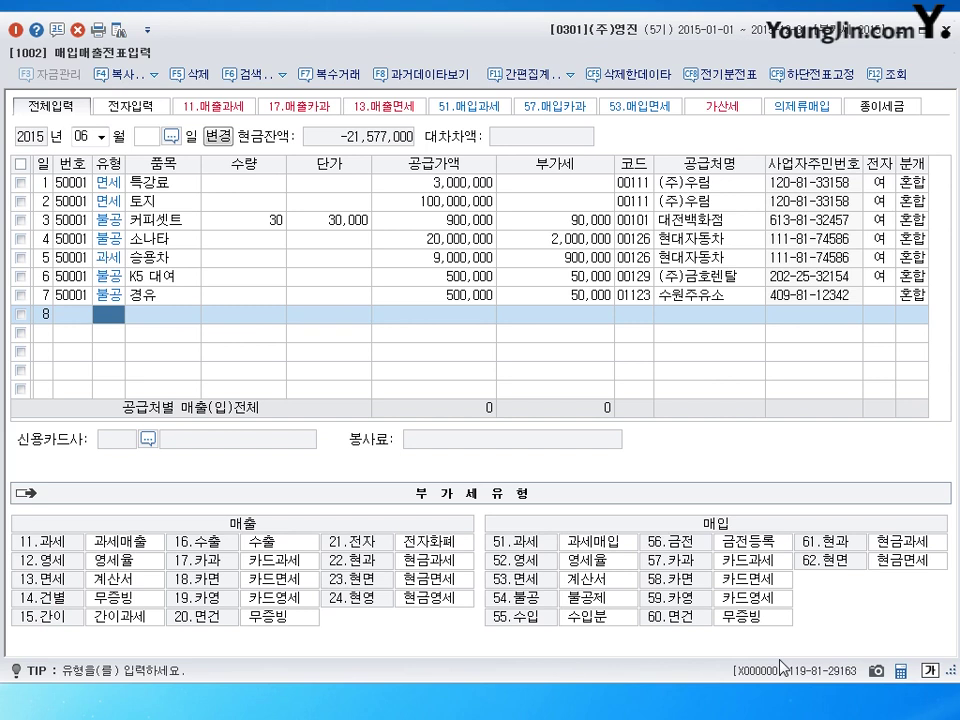
Step: Set the day 8 line to type 54 (불공) and enter the item LED TV with a supply amount of 1,500,000
type("54")
key("Return")
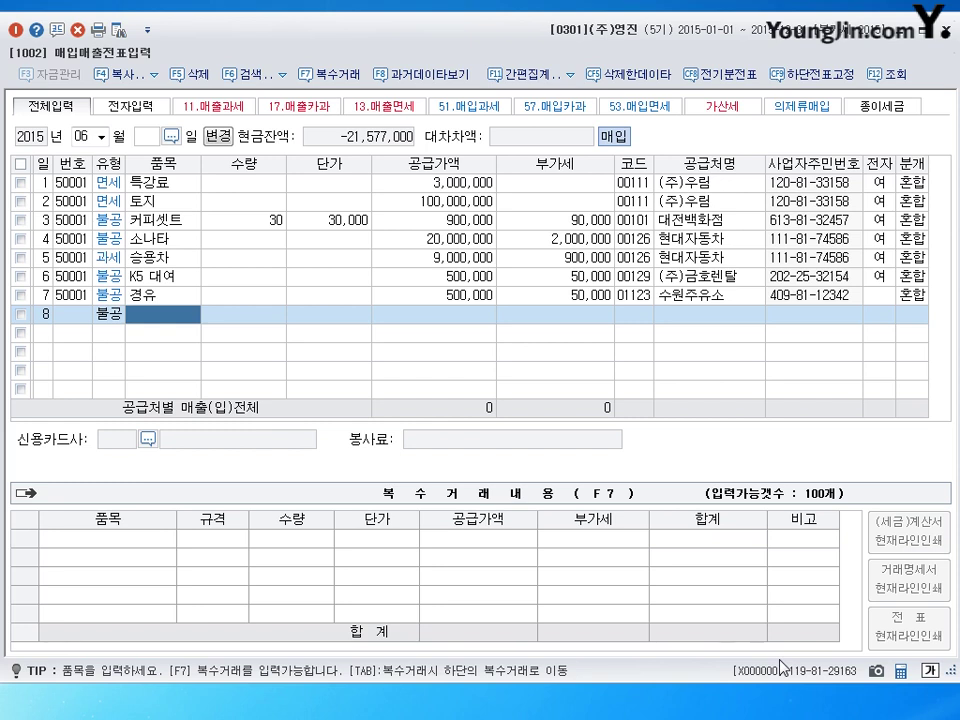
key("Hangul")
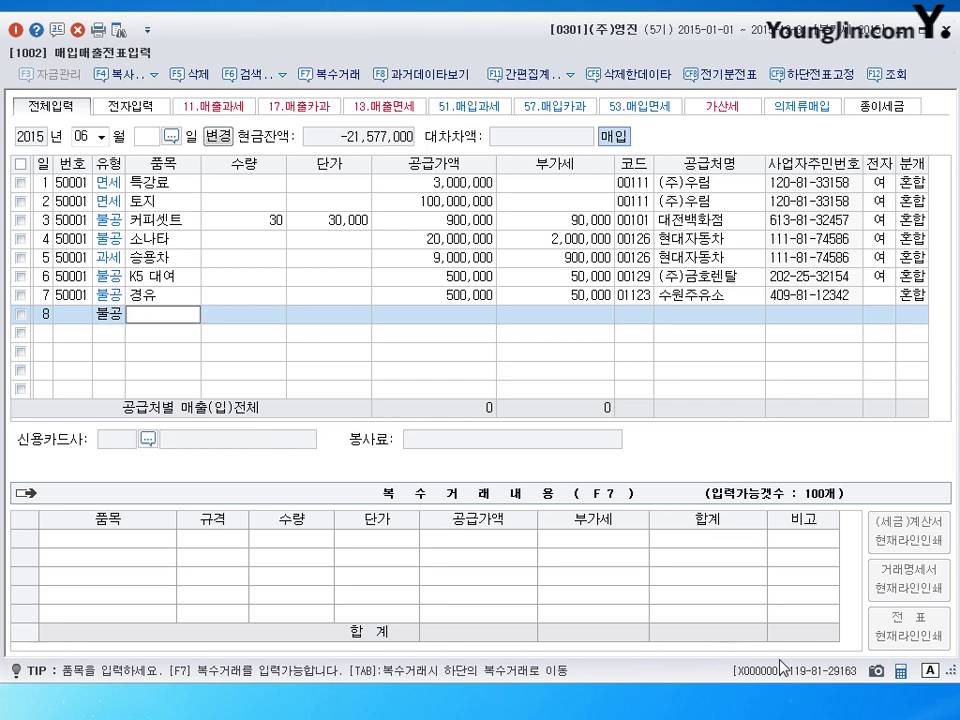
type("LED")
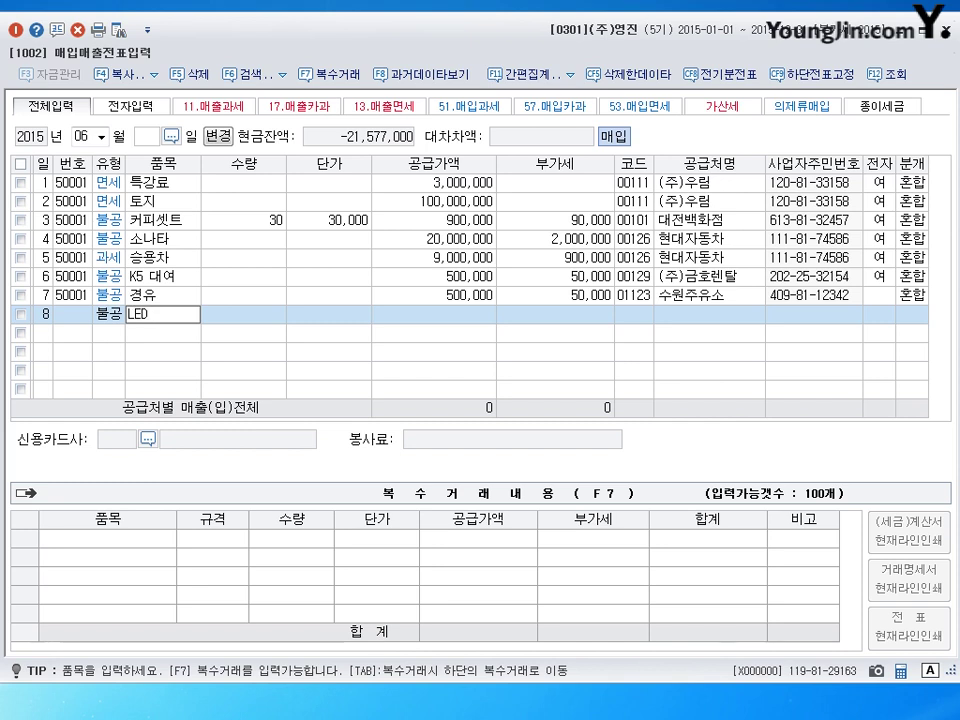
type(" TV")
key("Hangul")
key("Return")
key("Return")
key("Return")
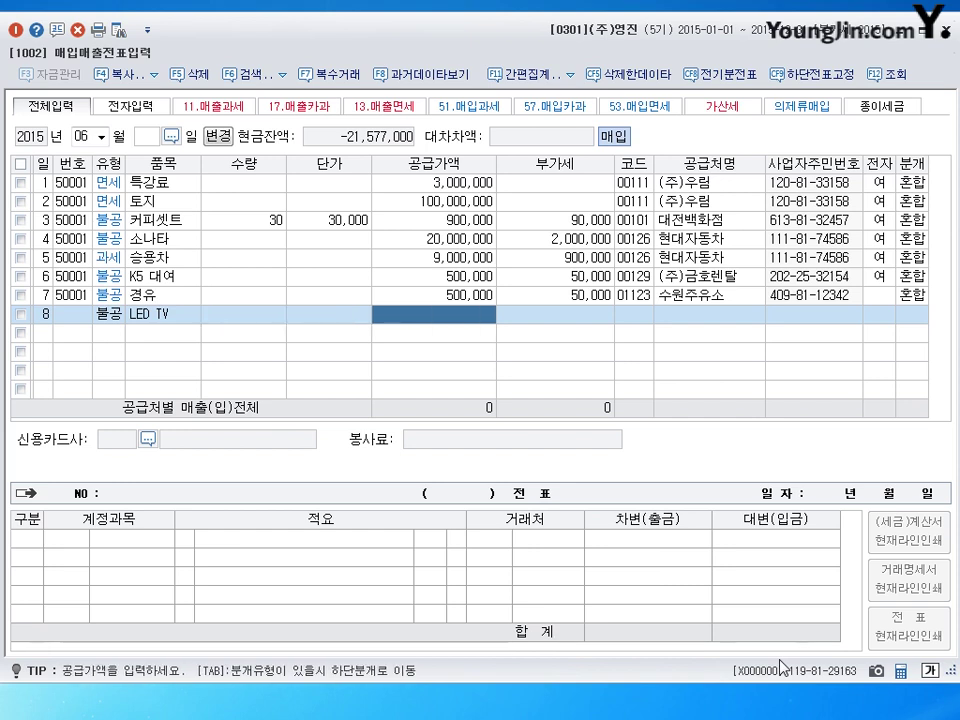
type("1500000")
key("Return")
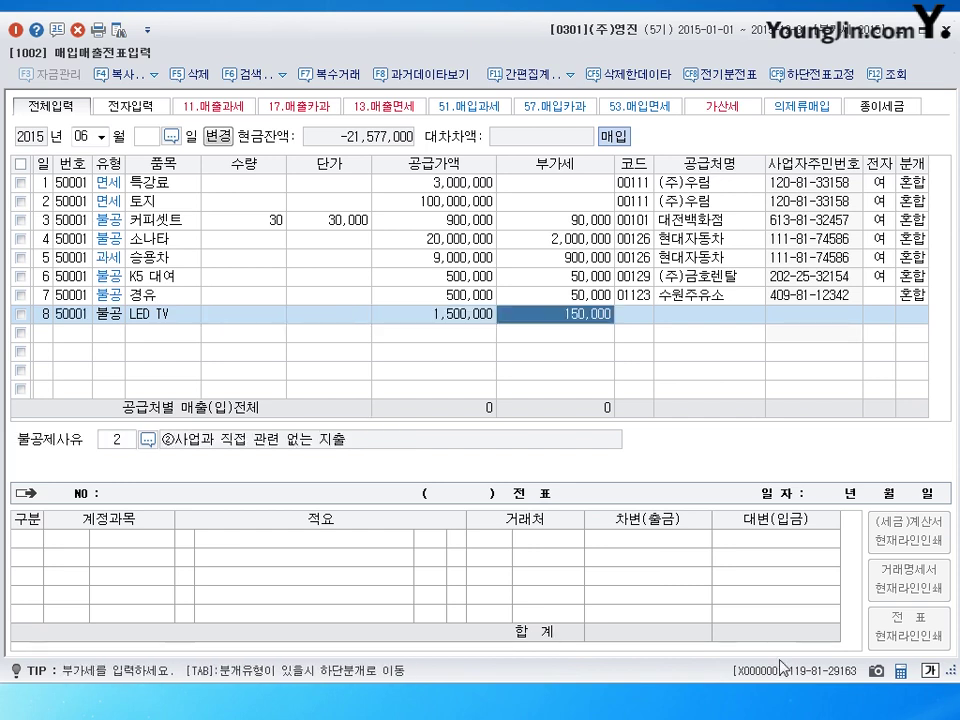
Step: Look up 랜드 and assign 랜드마트 as the supplier of the LED TV line
key("Return")
type("렘ㅊ")
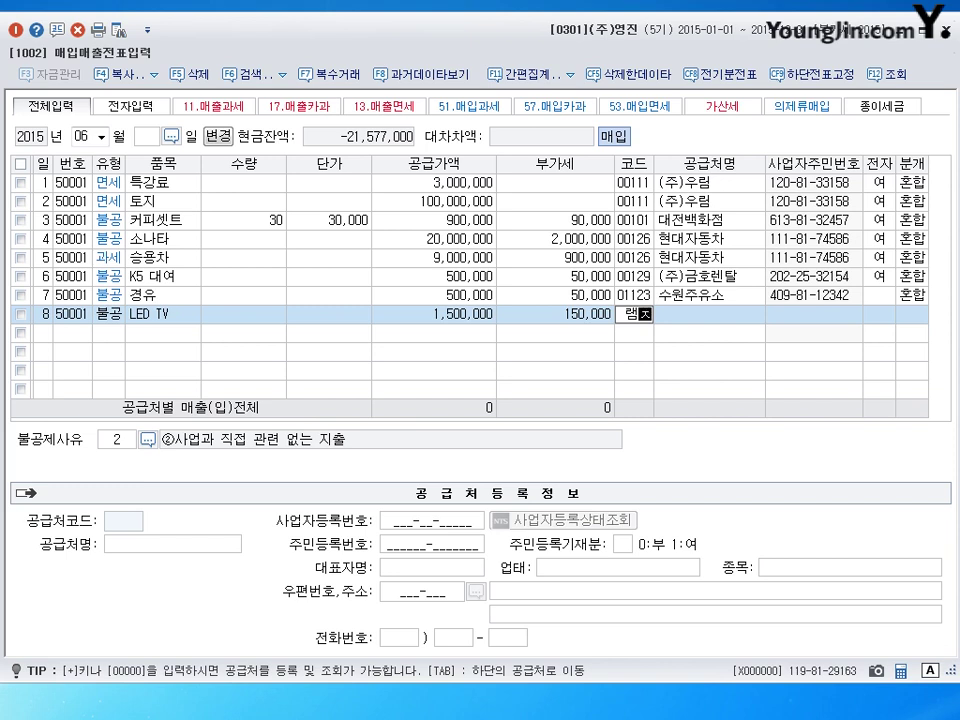
key("BackSpace")
key("BackSpace")
key("BackSpace")
key("BackSpace")
type("ㄹㅎ")
key("BackSpace")
key("BackSpace")
type("랜드")
key("Return")
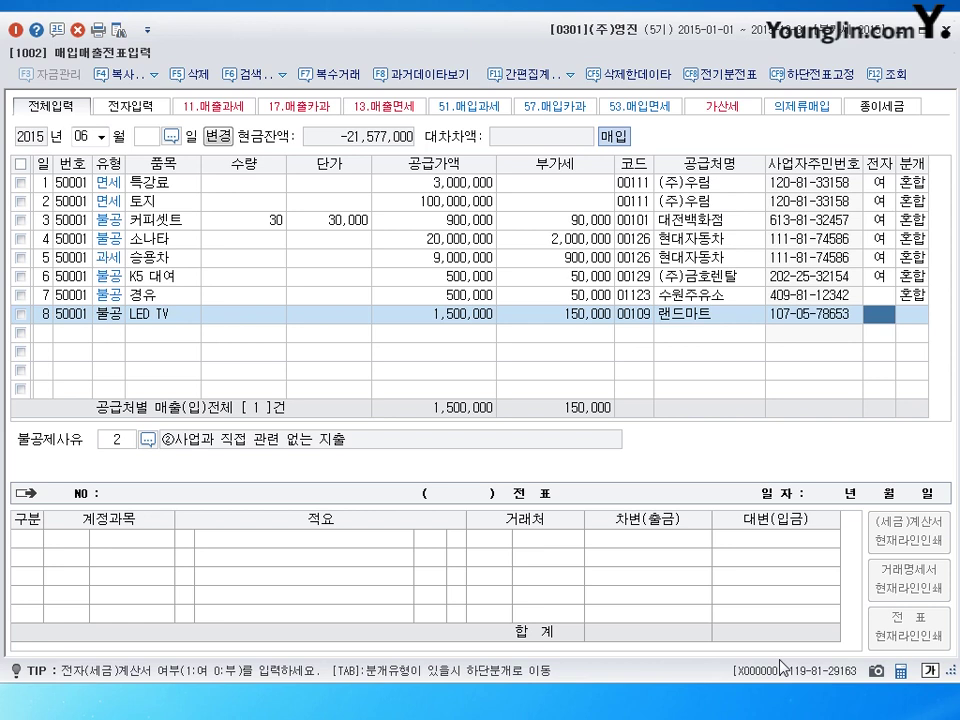
Step: Mark the LED TV line as an electronic invoice and set its non-deduction reason to 4 접대비 및 이와 유사한 비용 관련
type("1")
key("Return")
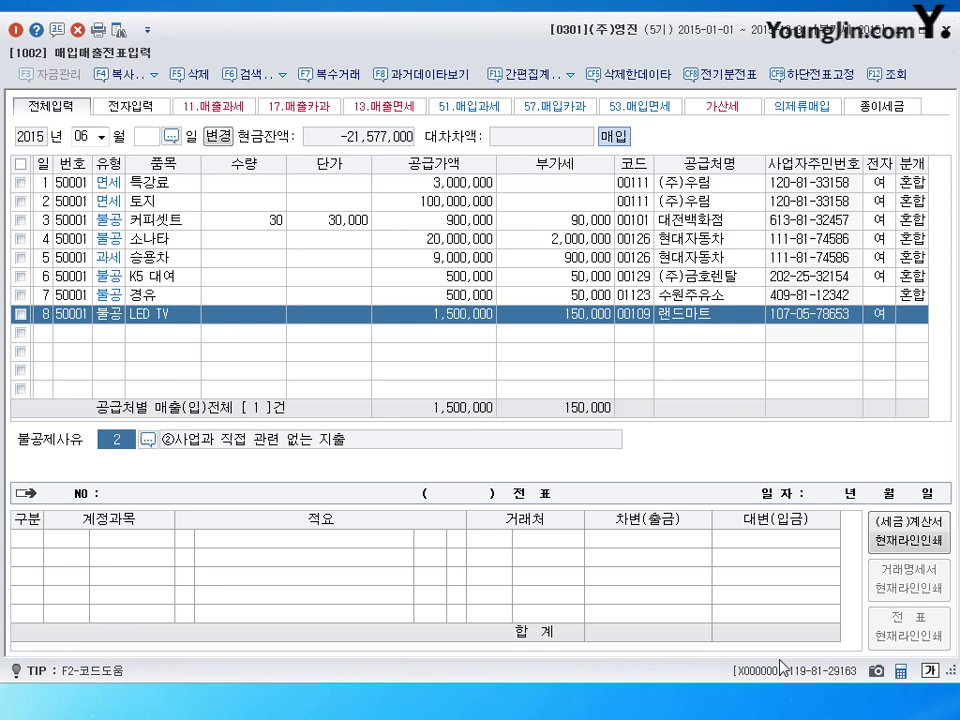
left_click(148, 440)
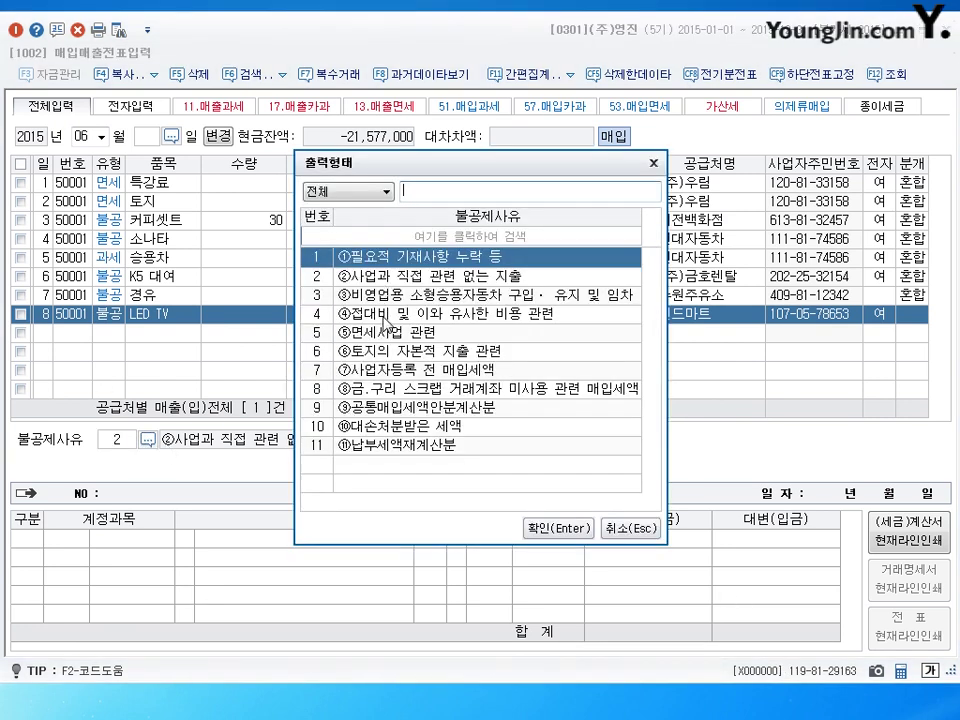
key("Return")
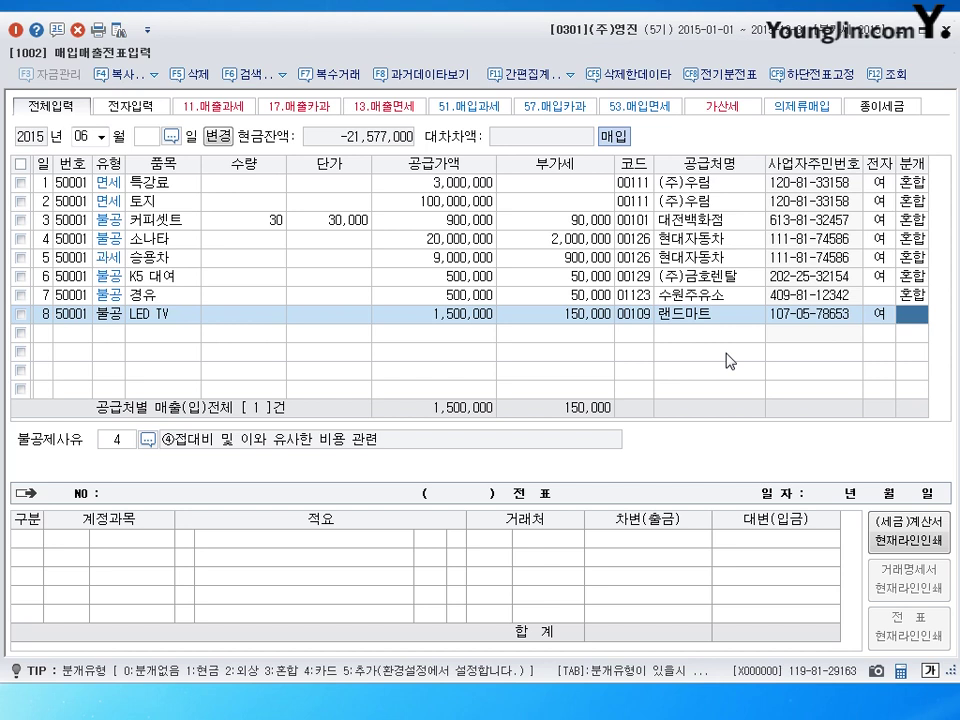
Step: Set the LED TV line's journal type to 3 (혼합) and change its debit account to 513 접대비
key("3")
key("Return")
key("Return")
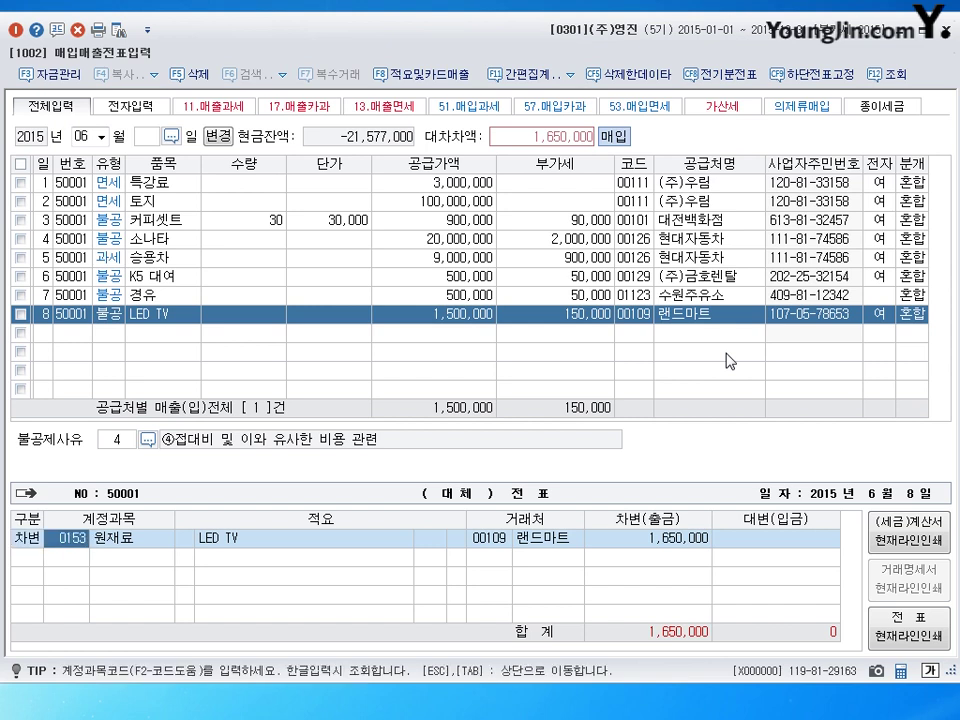
type("513")
key("Return")
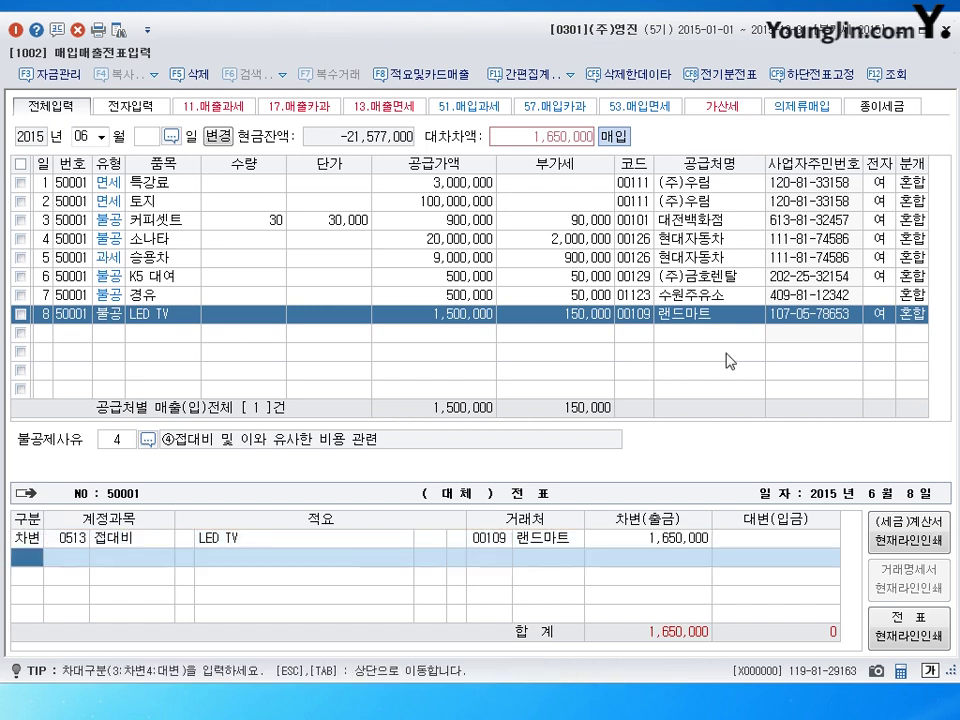
Step: Add a credit line for account 253 미지급금 with 1,650,000 and complete the LED TV voucher
key("Return")
type("253")
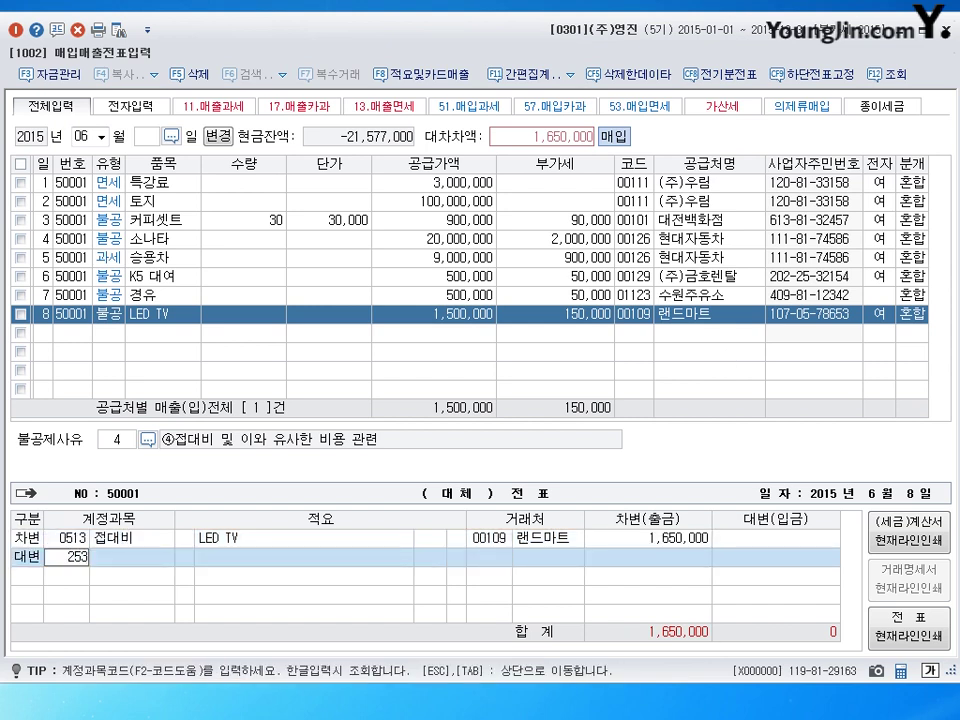
key("Return")
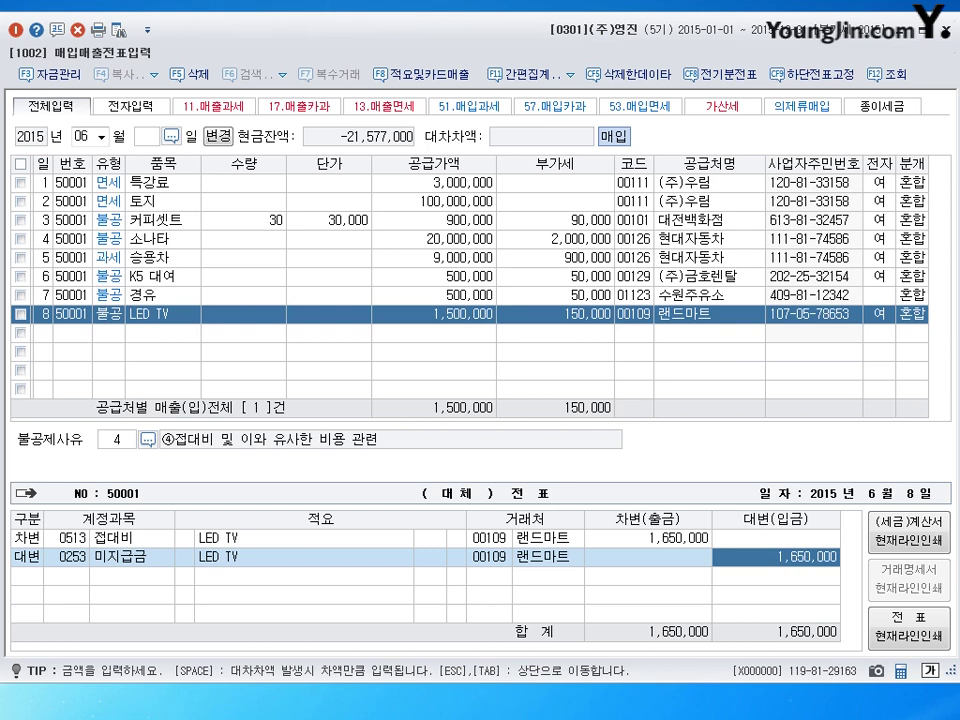
key("Return")
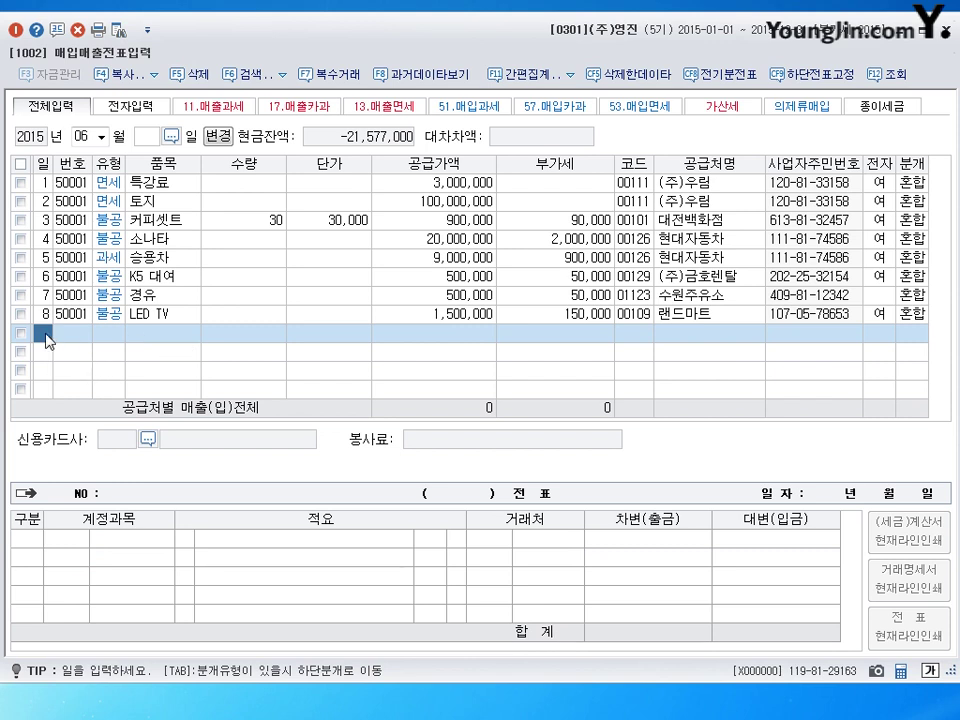
Step: Reopen the LED TV voucher's journal entry and change the business partner of the 미지급금 credit line to 국민카드
left_click(912, 313)
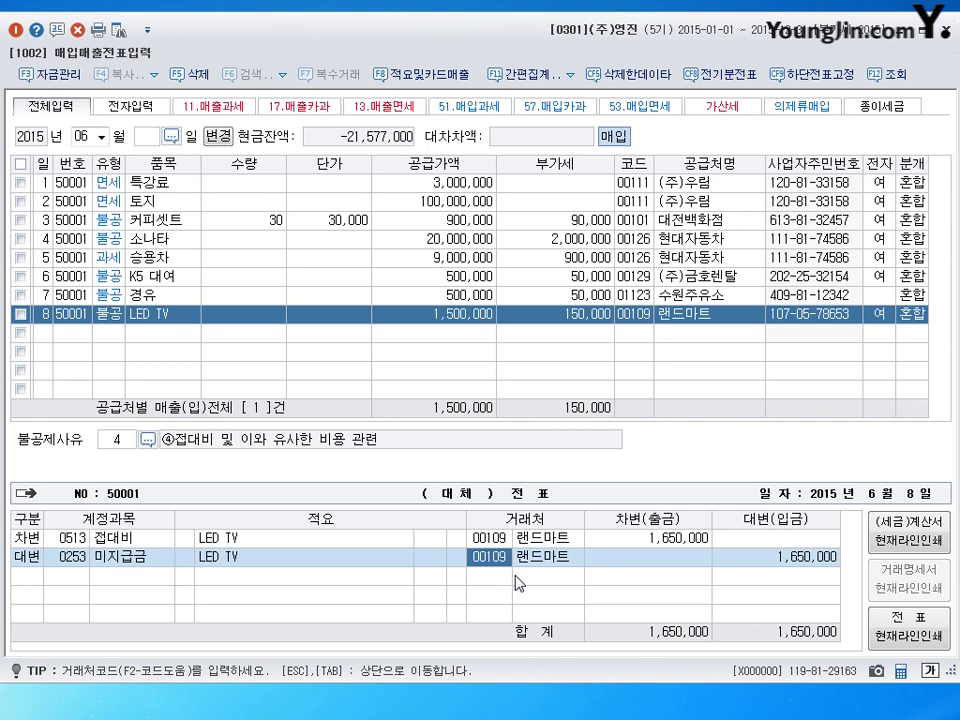
type("국민")
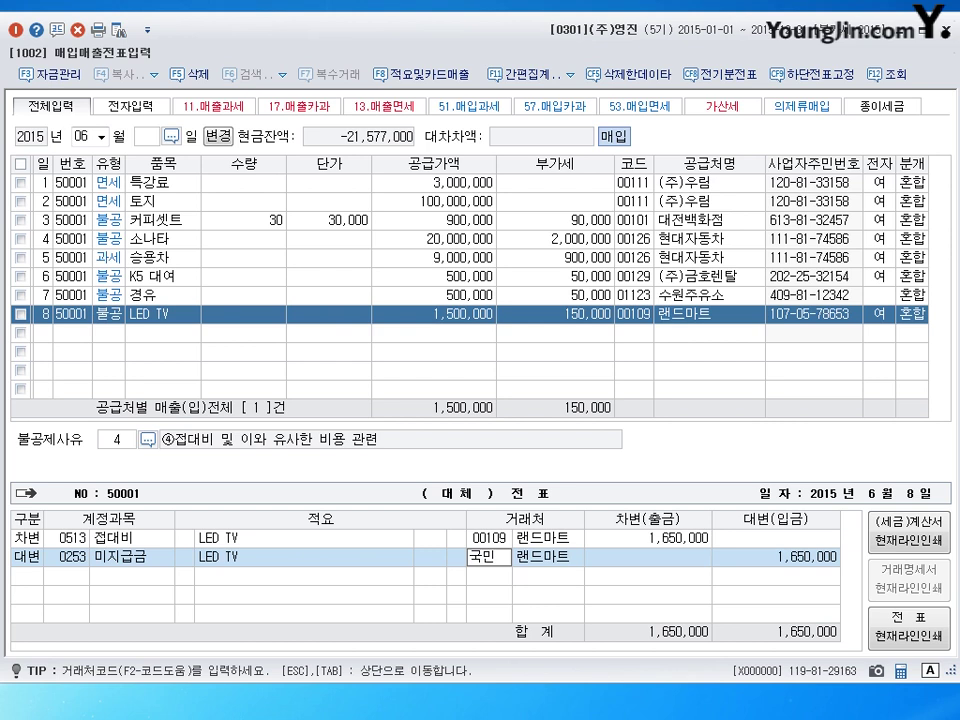
key("Return")
key("Return")
key("Return")
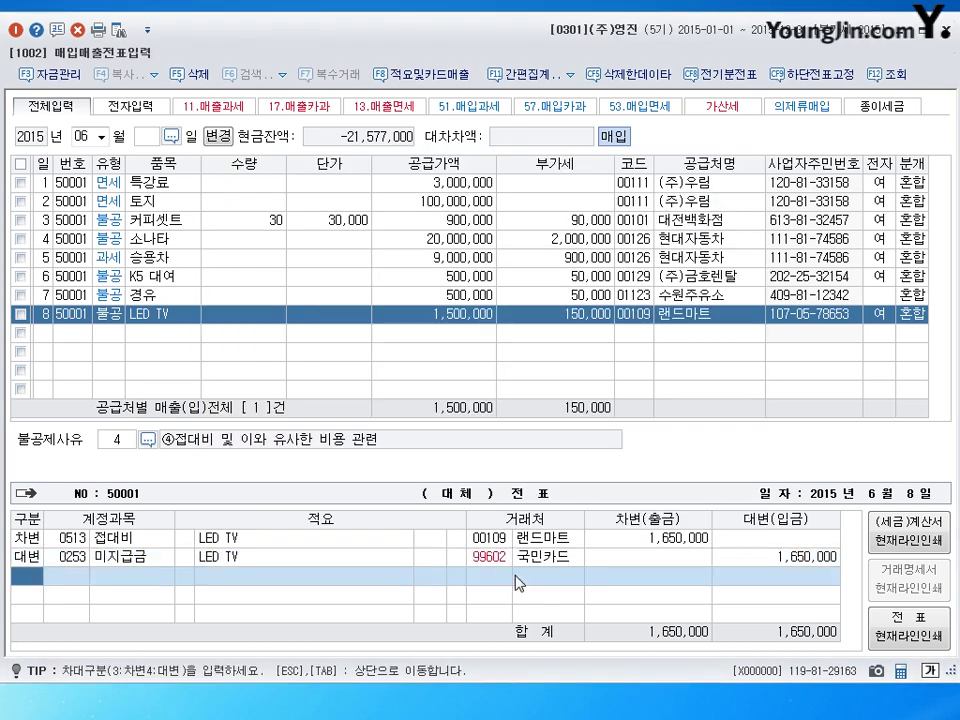
key("Escape")
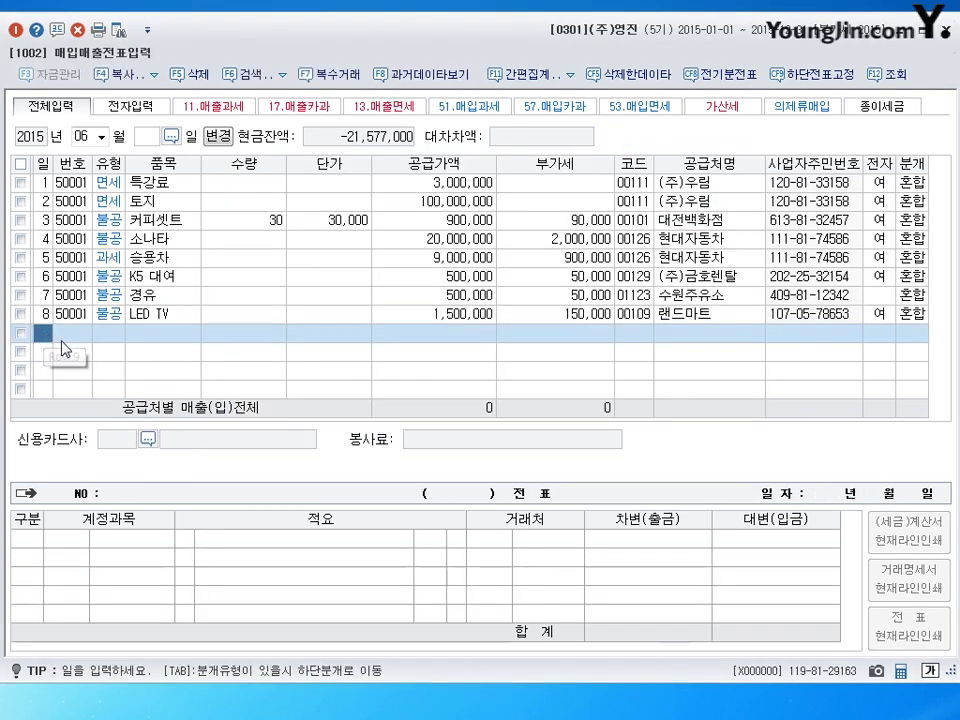
Step: Add a day 9 line of type 54 (불공) for the item 철거비 with a supply amount of 10,000,000
type("9")
key("Return")
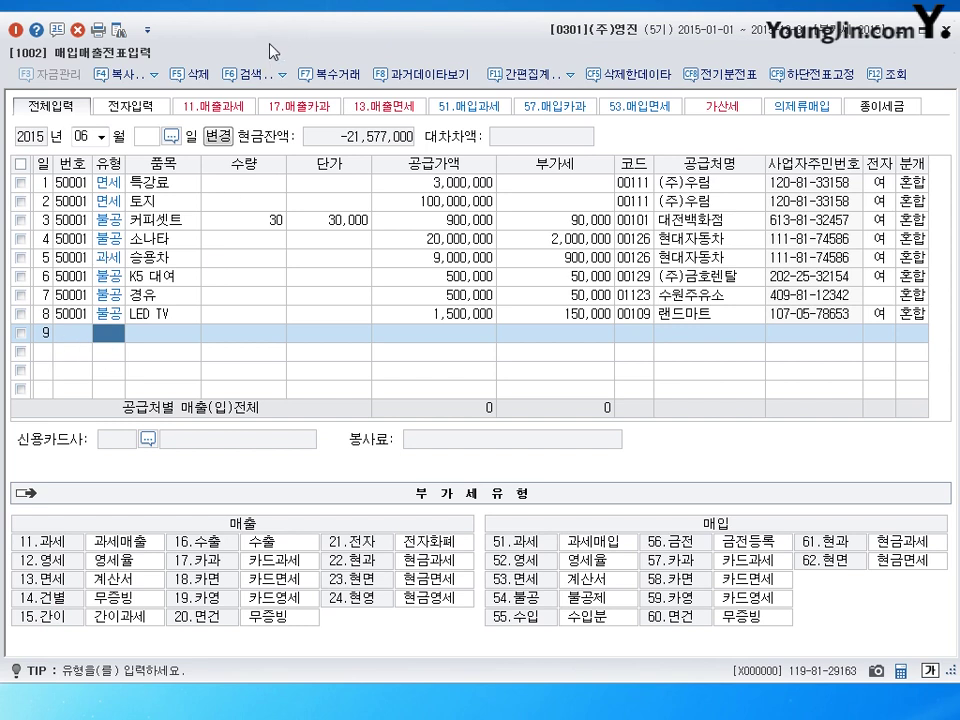
type("54")
key("Return")
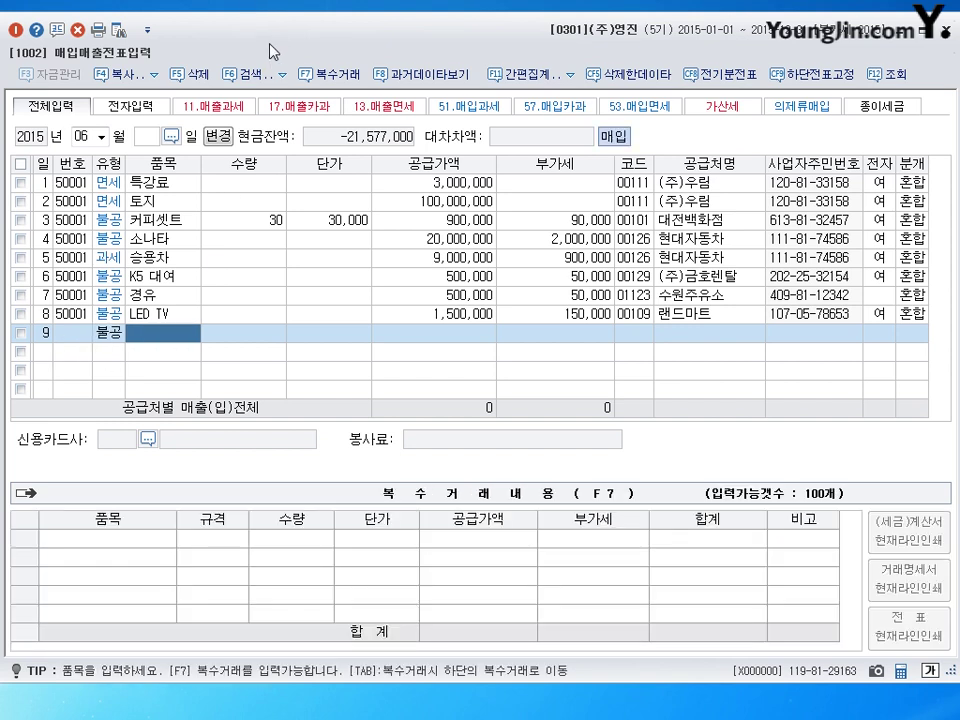
type("철")
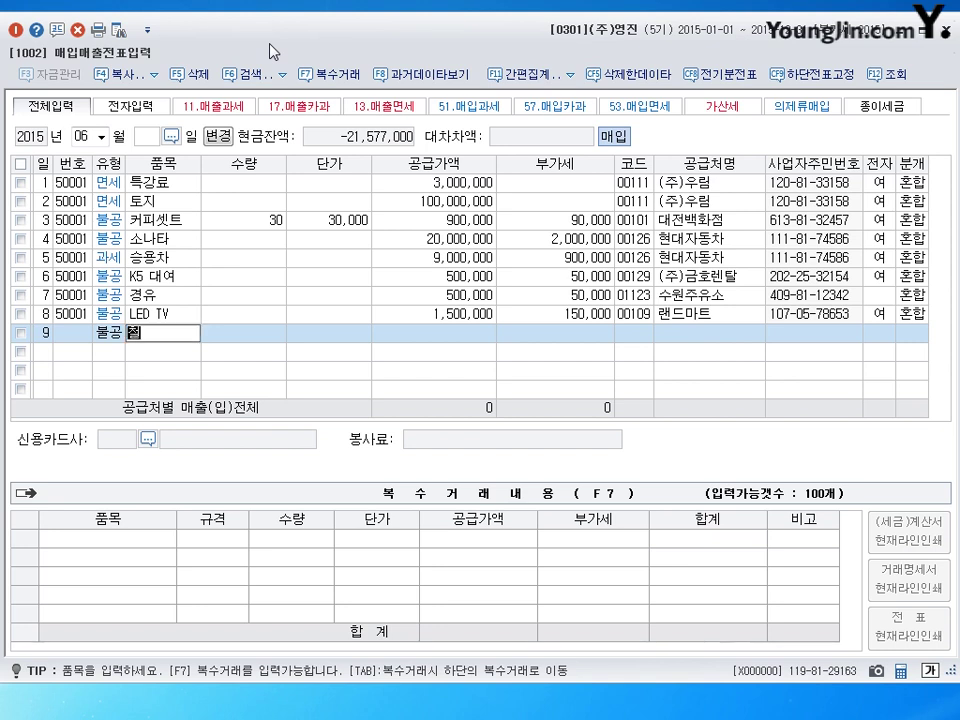
type("거비")
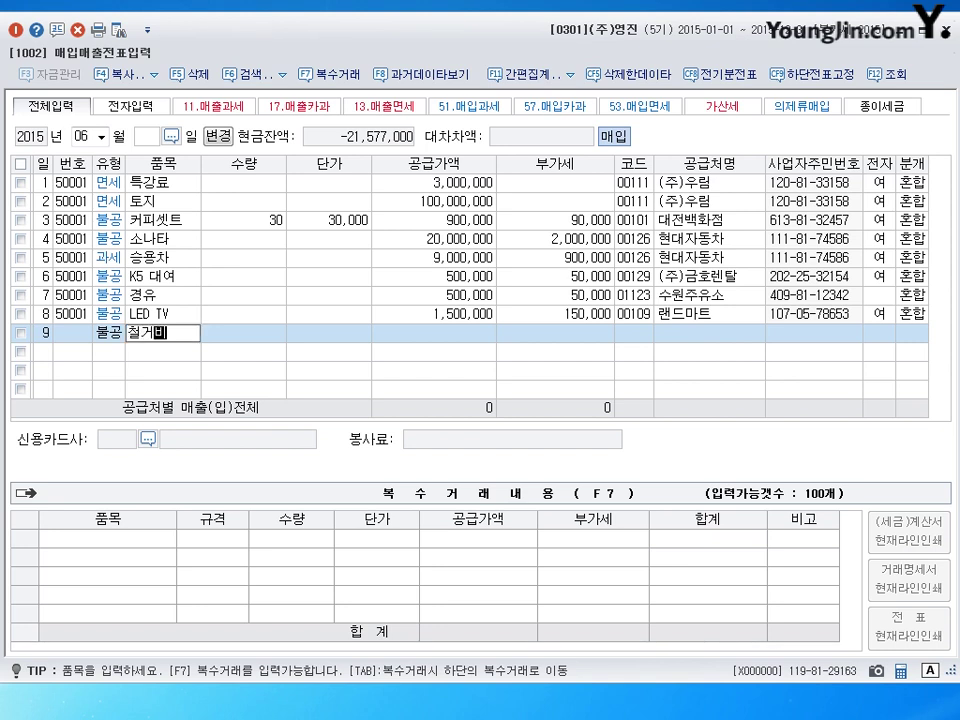
key("Return")
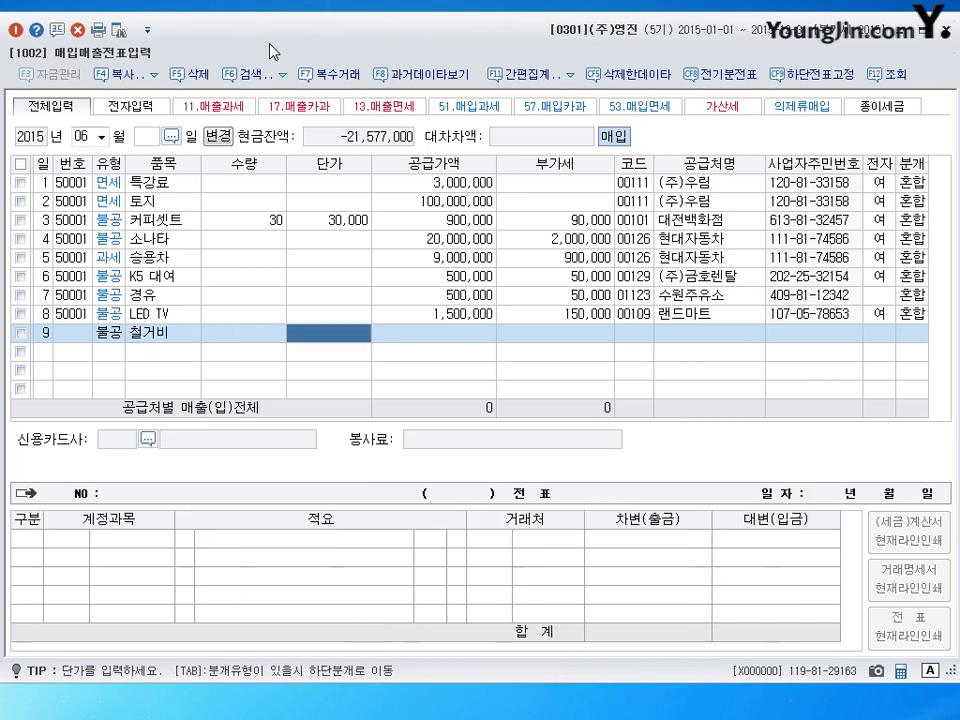
key("Return")
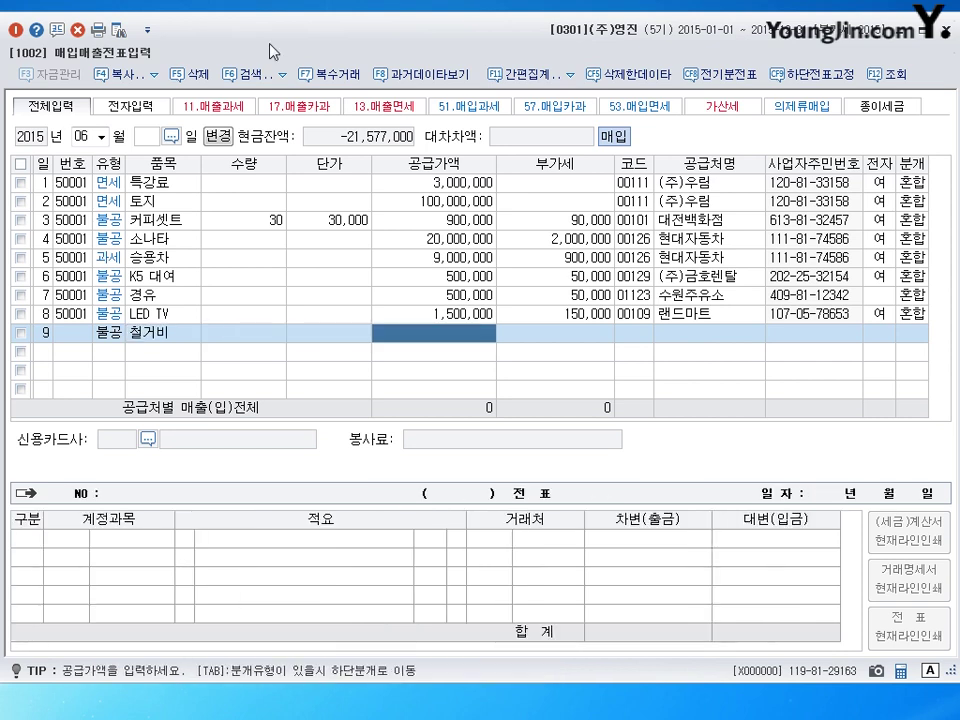
type("10000000")
key("Return")
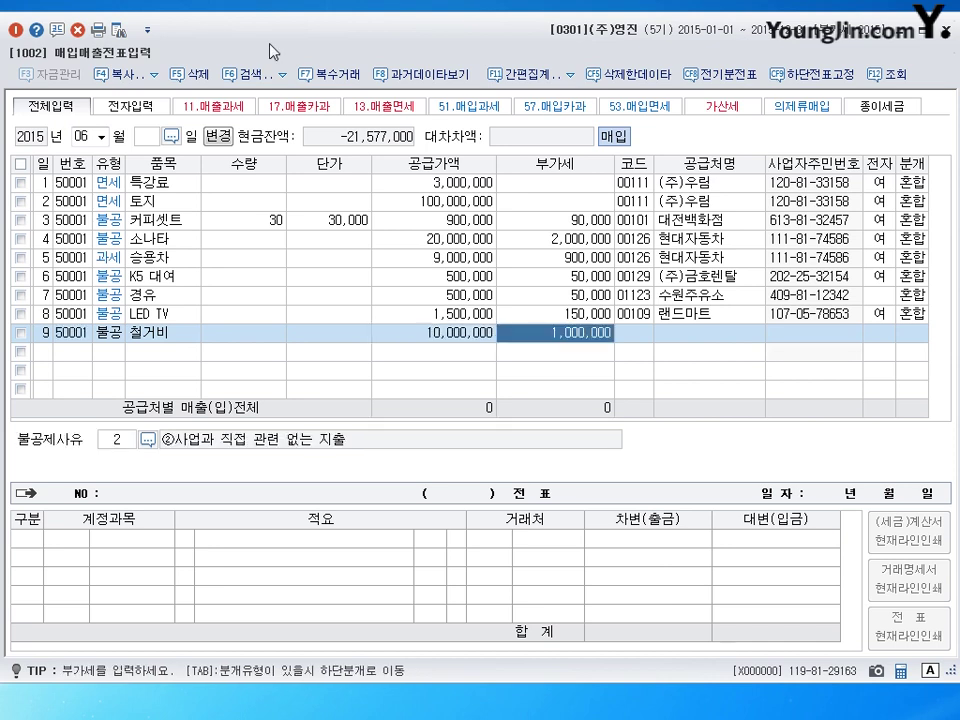
key("Return")
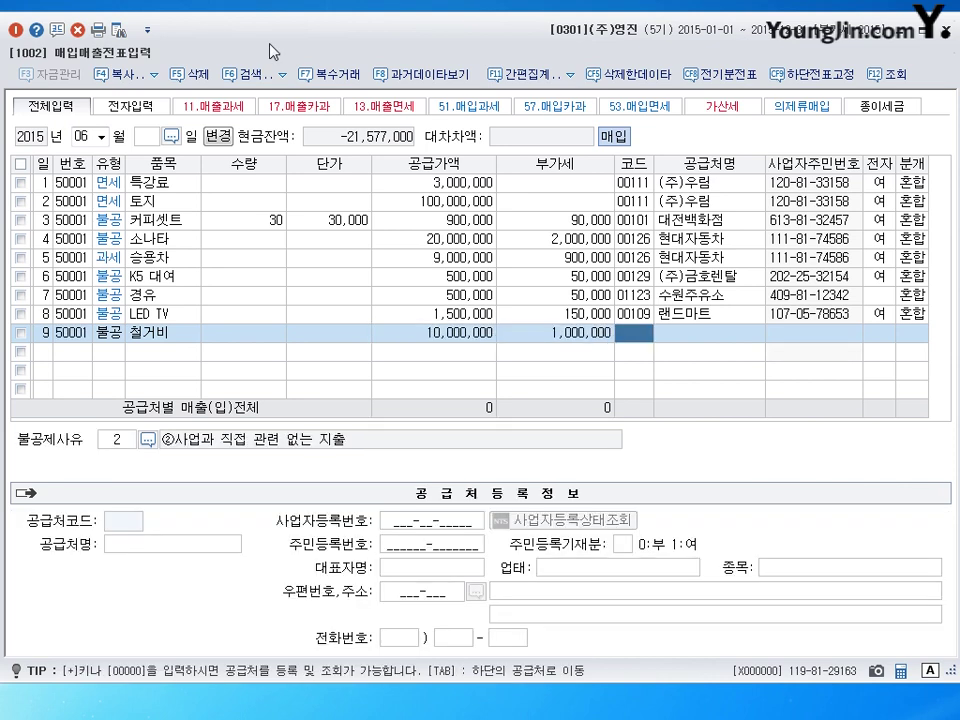
Step: Look up 유담 and assign (주)유담상사 as the supplier of the 철거비 line
type("유")
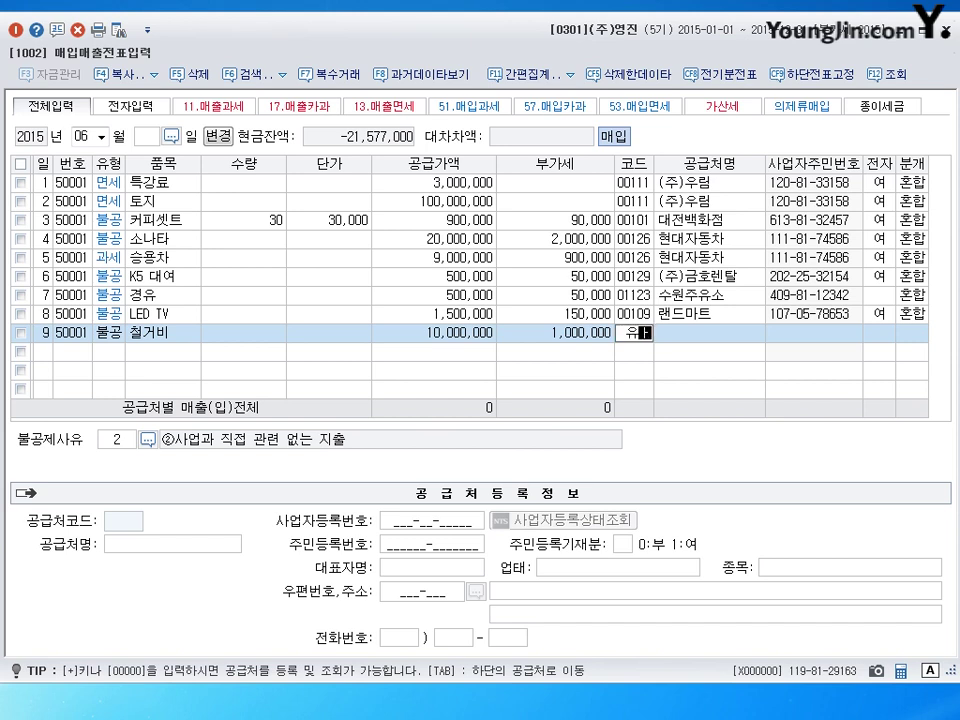
type("담")
key("Return")
key("Return")
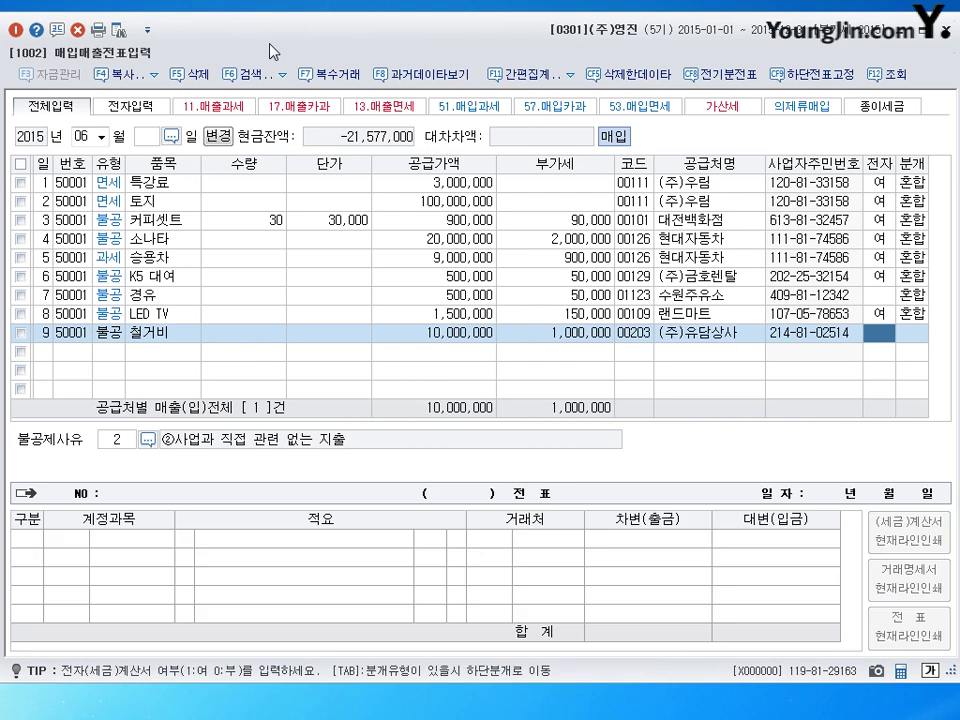
Step: Mark the 철거비 line as an electronic invoice and set its non-deduction reason to 6 토지의 자본적 지출 관련
type("1")
key("Return")
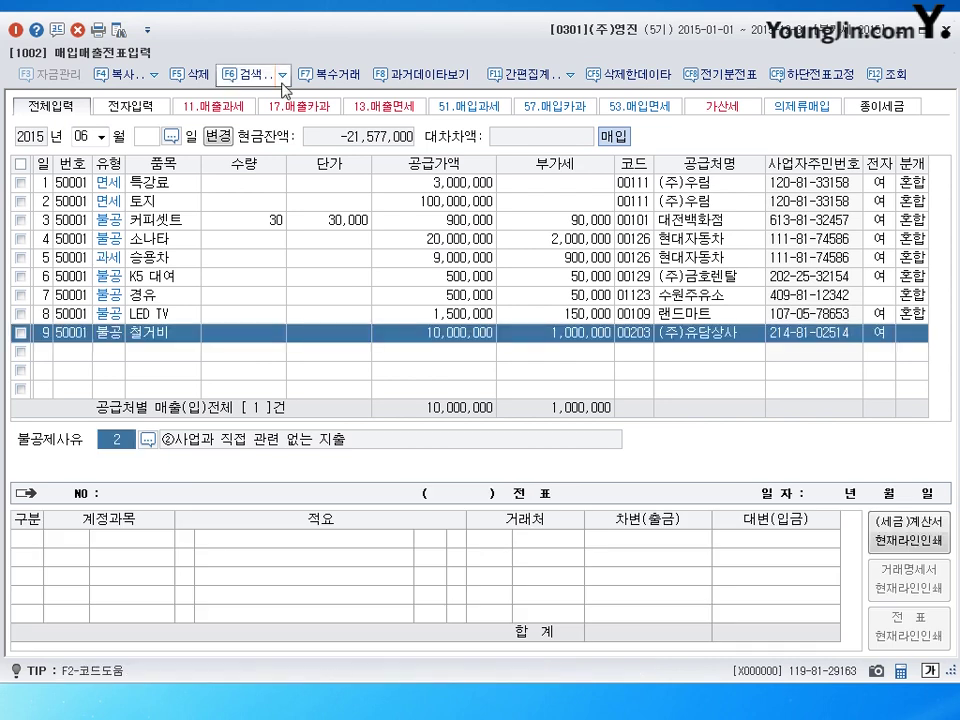
left_click(147, 439)
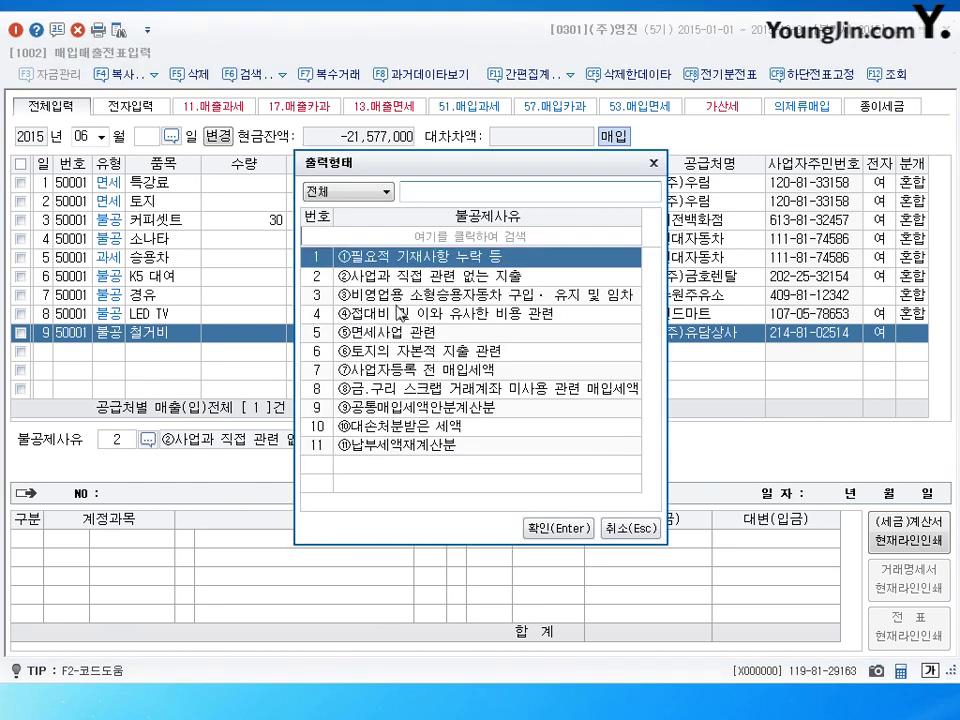
left_click(457, 352)
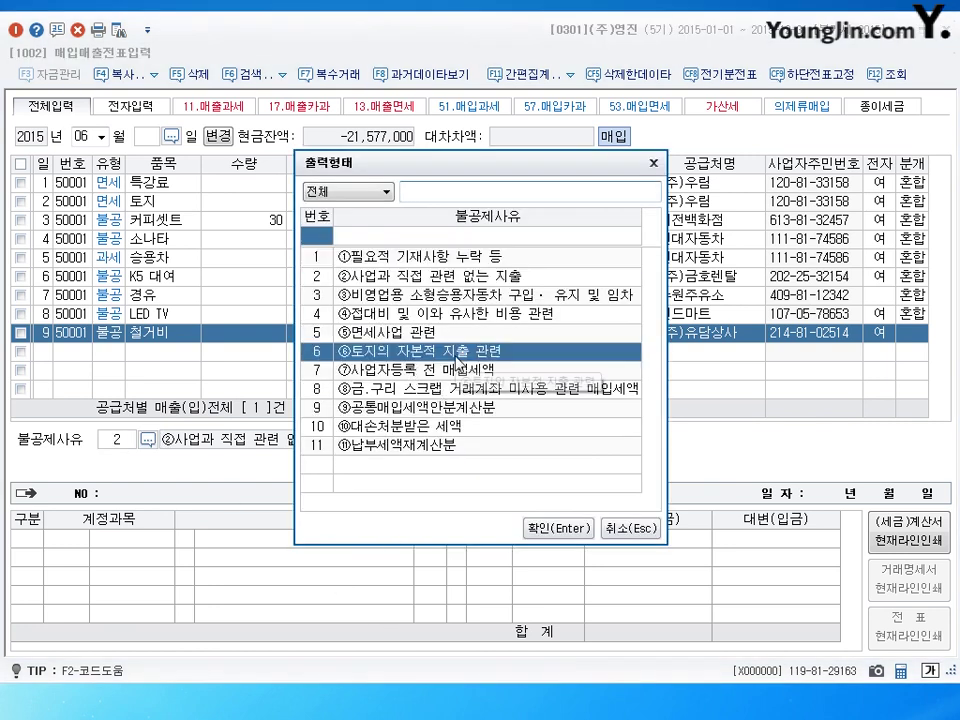
left_click(558, 527)
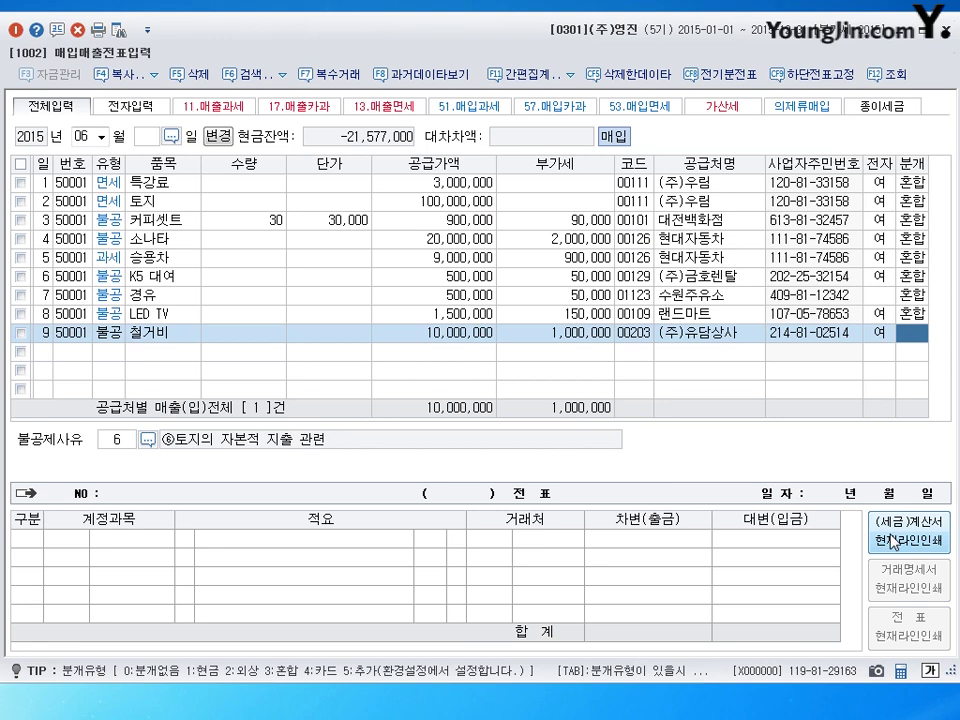
Step: Set the 철거비 line's journal type to 3 (혼합) and change its debit account to 201 토지
type("3")
key("Return")
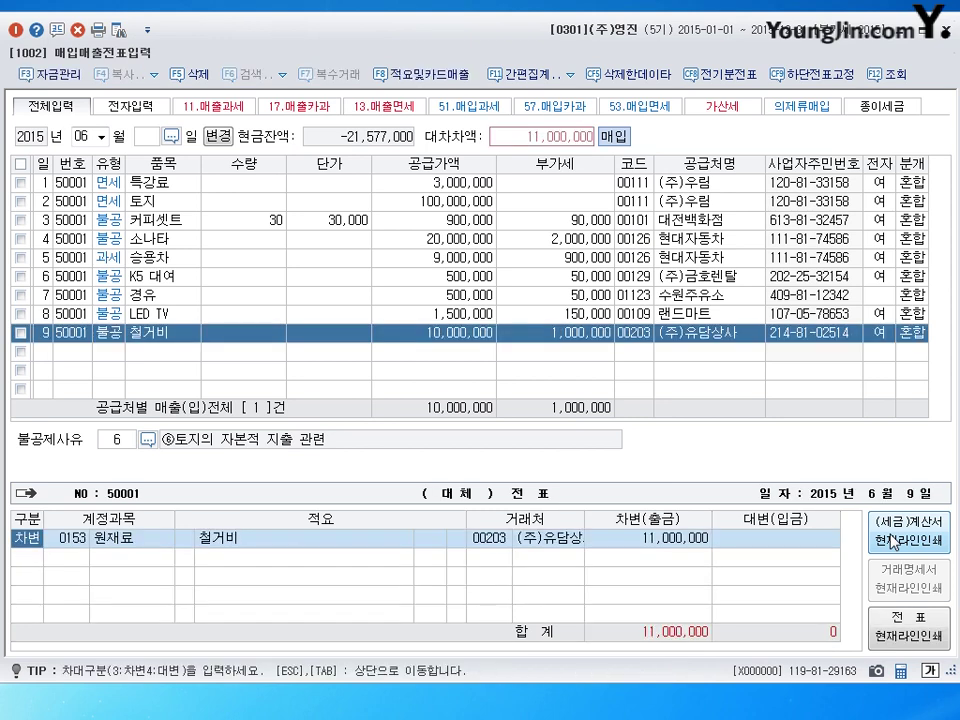
key("Return")
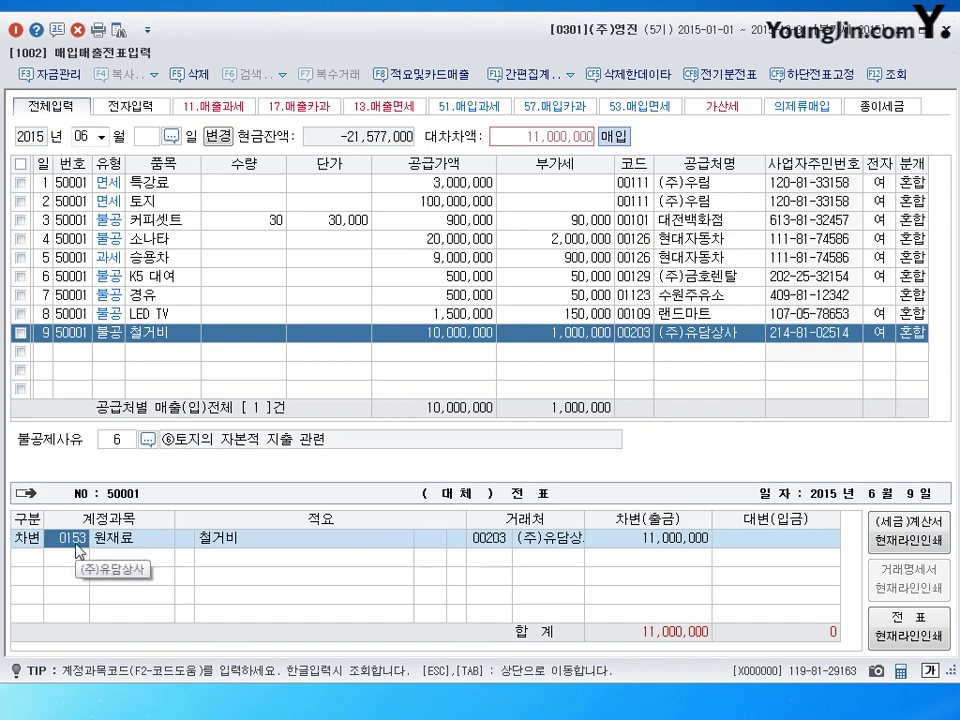
type("0201")
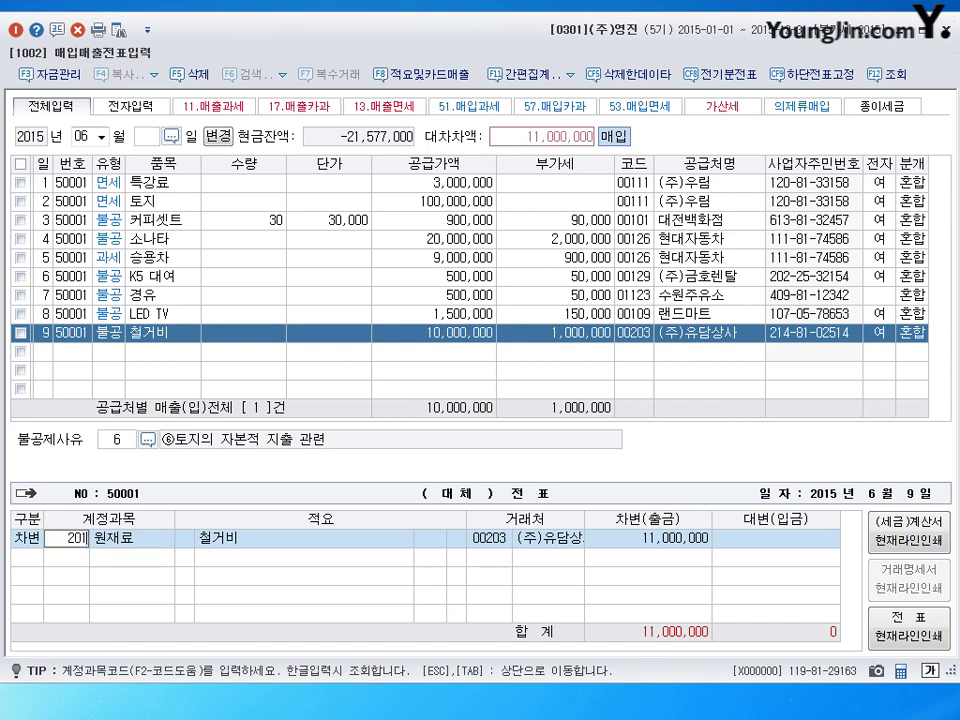
key("Return")
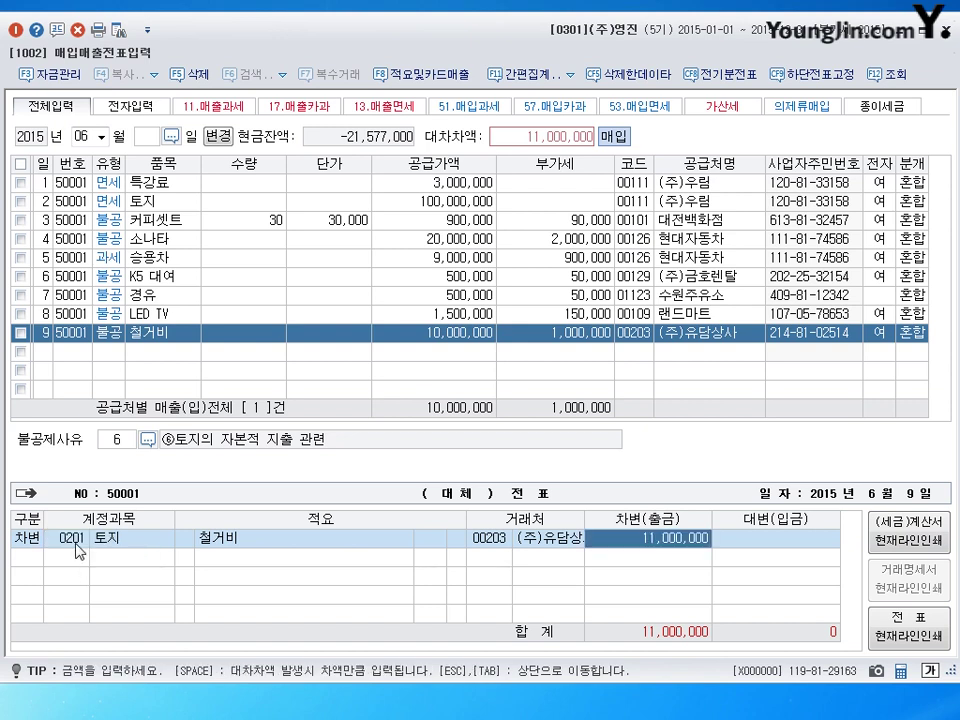
Step: Add a credit line for account 101 현금 with 3,300,000 to the 철거비 voucher
key("Return")
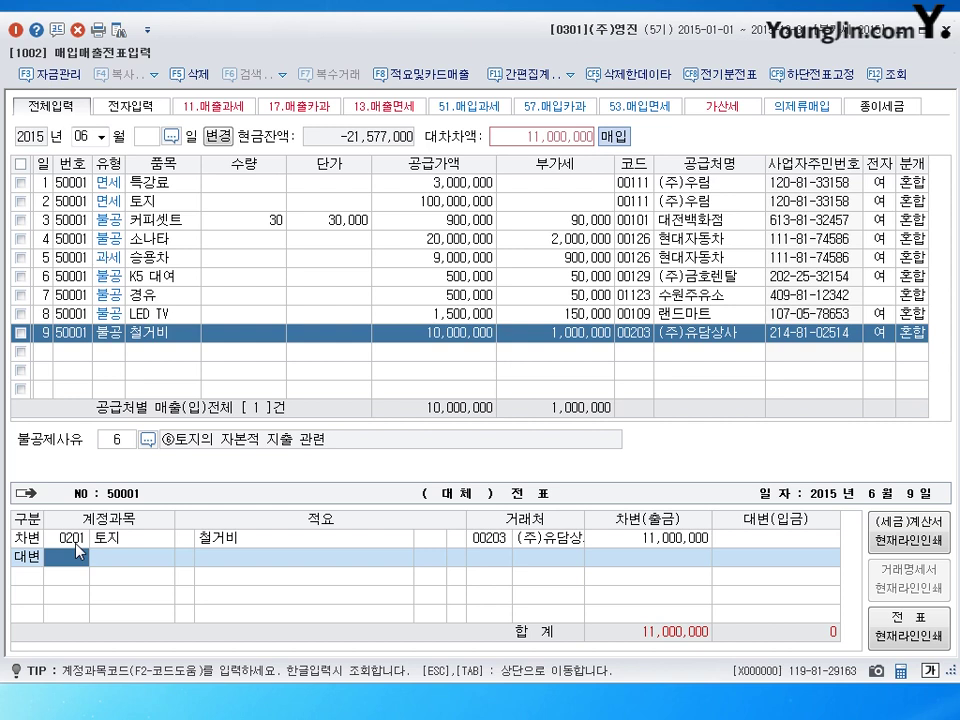
type("0300")
key("Return")
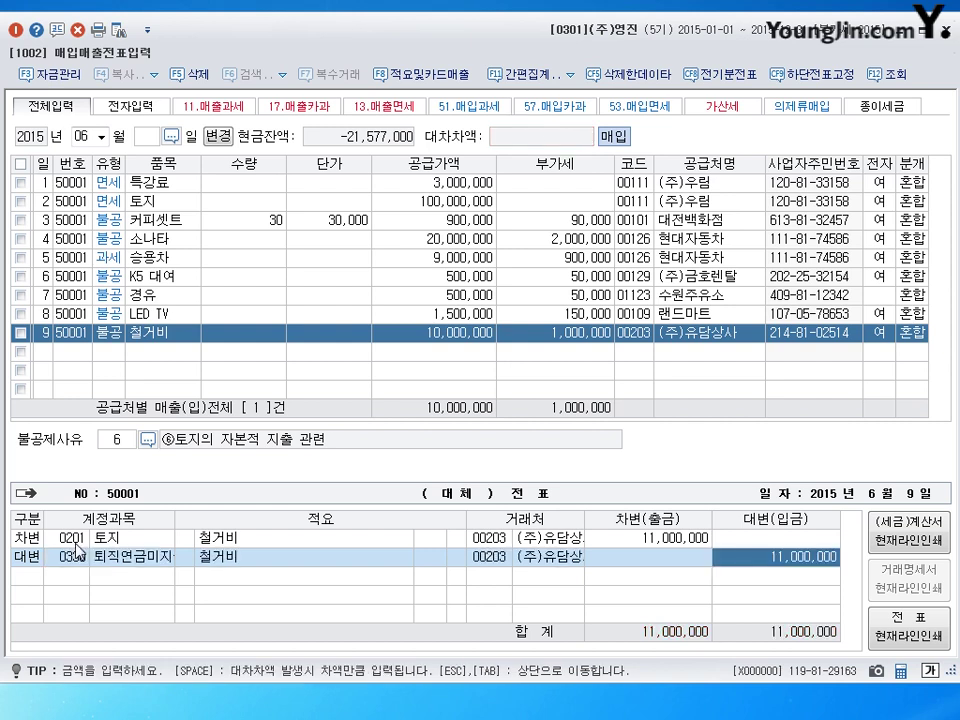
left_click(77, 549)
type("0101")
key("Return")
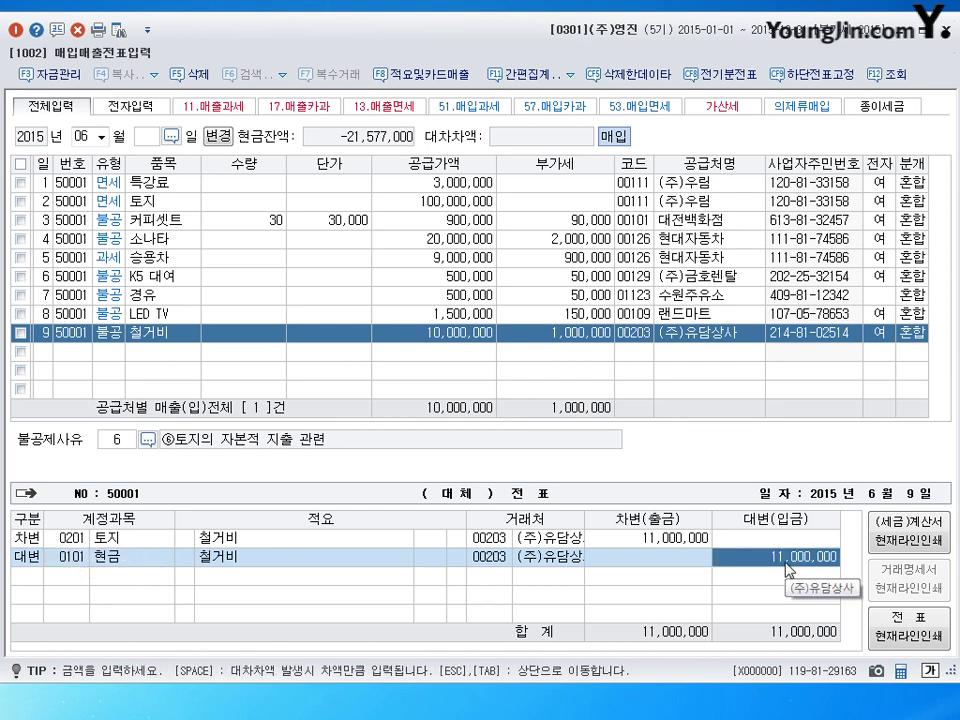
type("3300000")
key("Return")
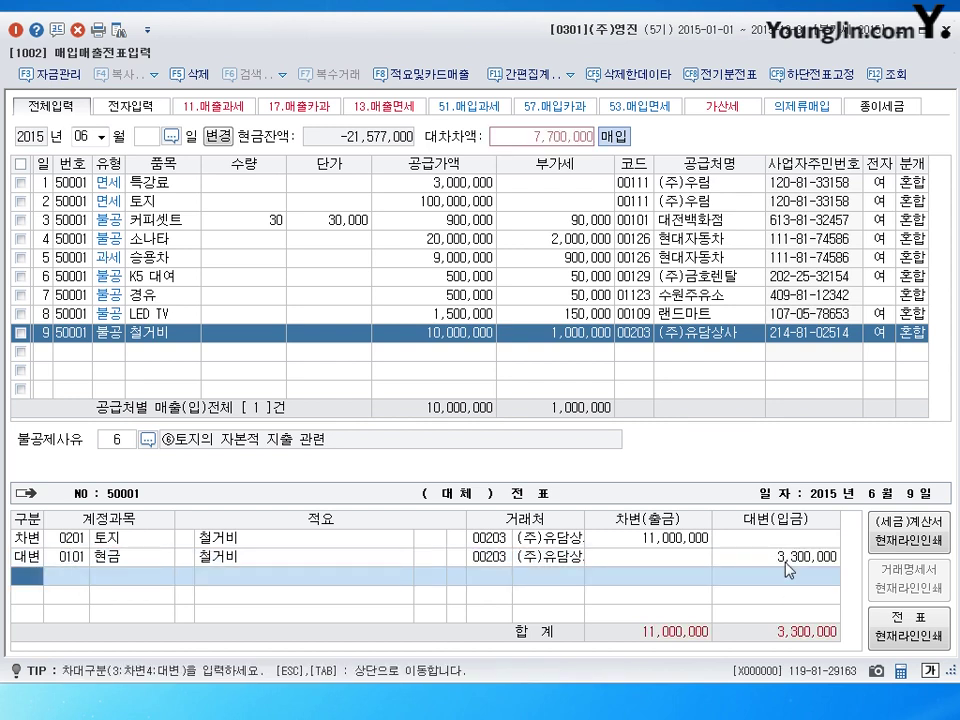
Step: Add a credit line for account 253 미지급금 with 7,700,000 to the 철거비 voucher and complete the entry
type("4")
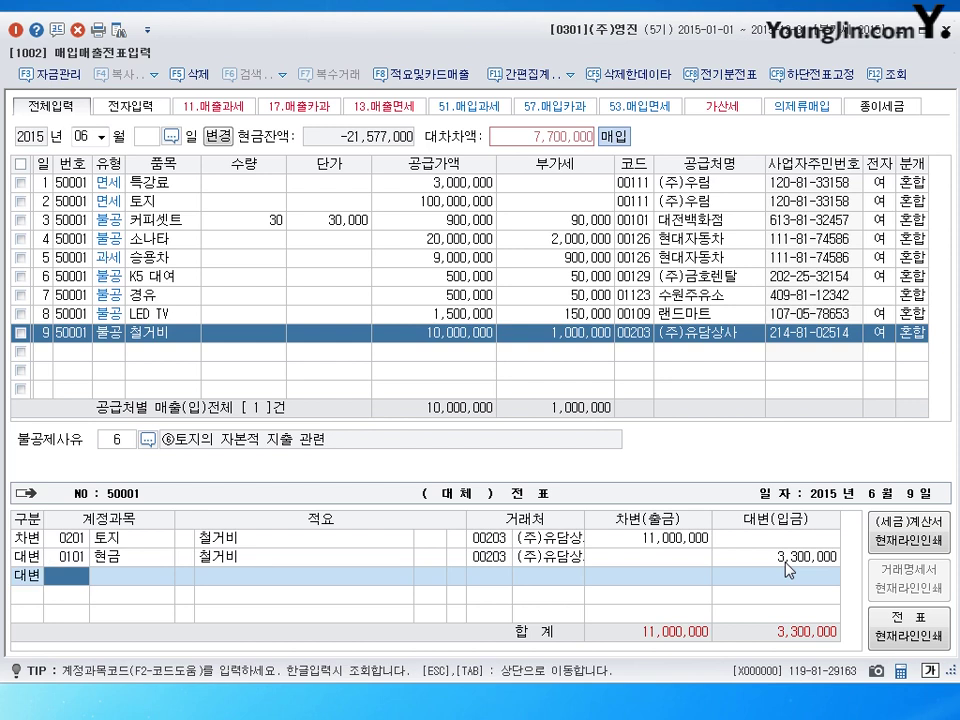
type("253")
key("Return")
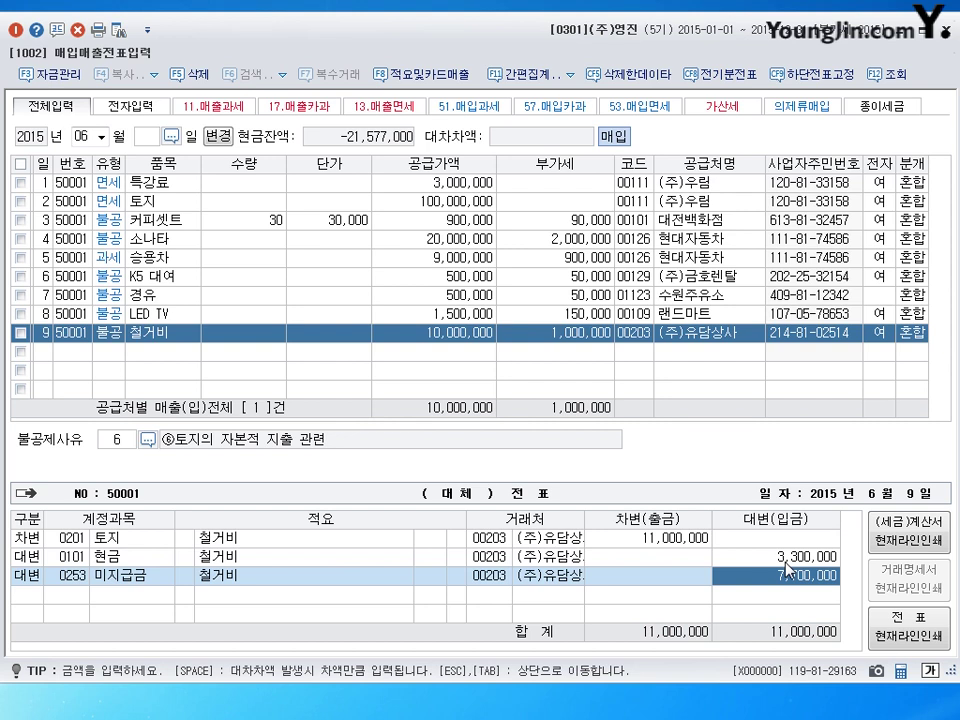
key("Return")
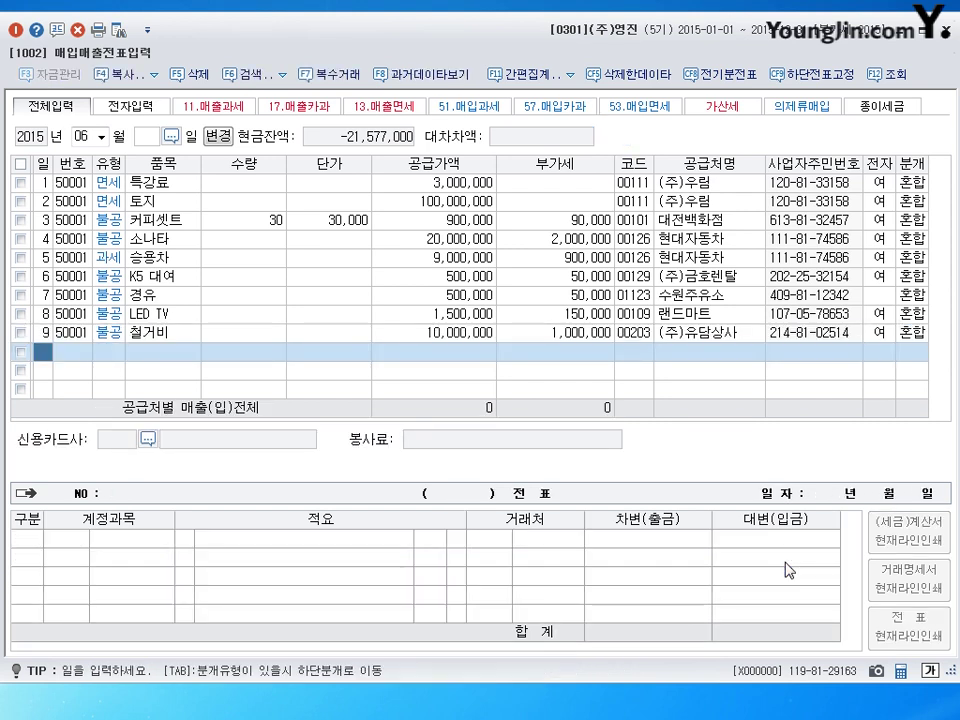
Step: Enter a purchase line for June 10 with VAT type 54 불공, item 수수료 and a supply value of 2,000,000
type("10")
key("Return")
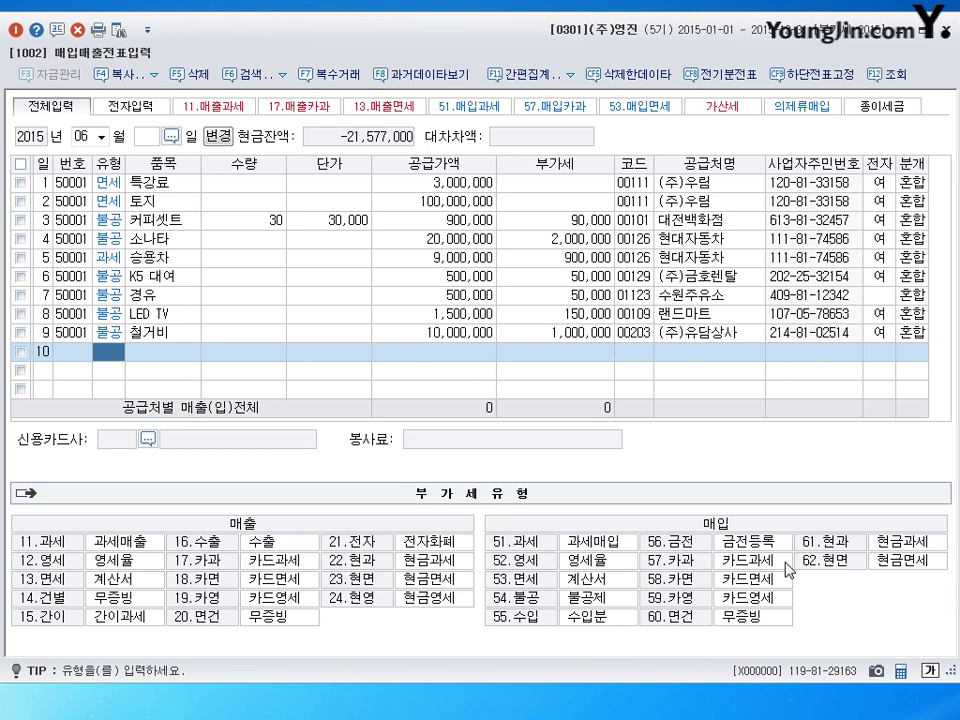
type("54")
key("Return")
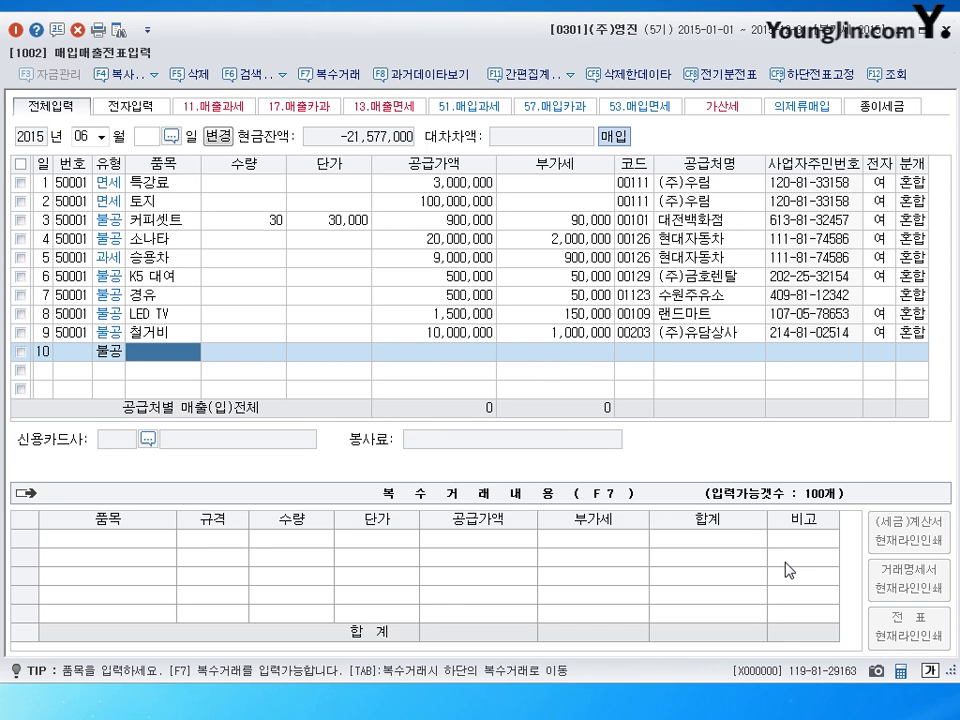
type("수수료")
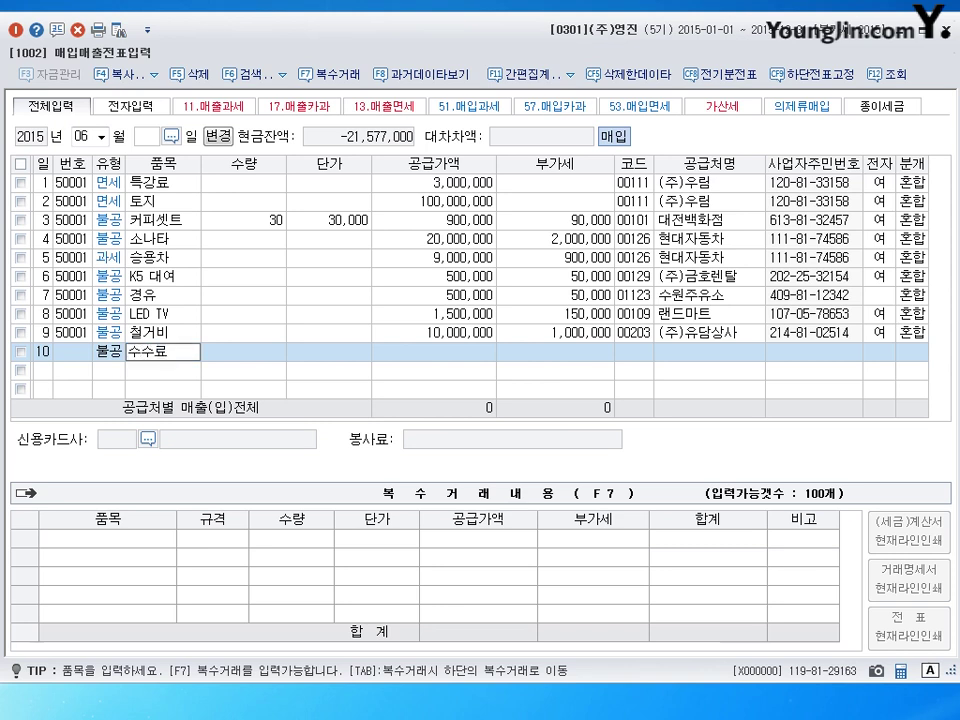
key("Return")
key("Return")
key("Return")
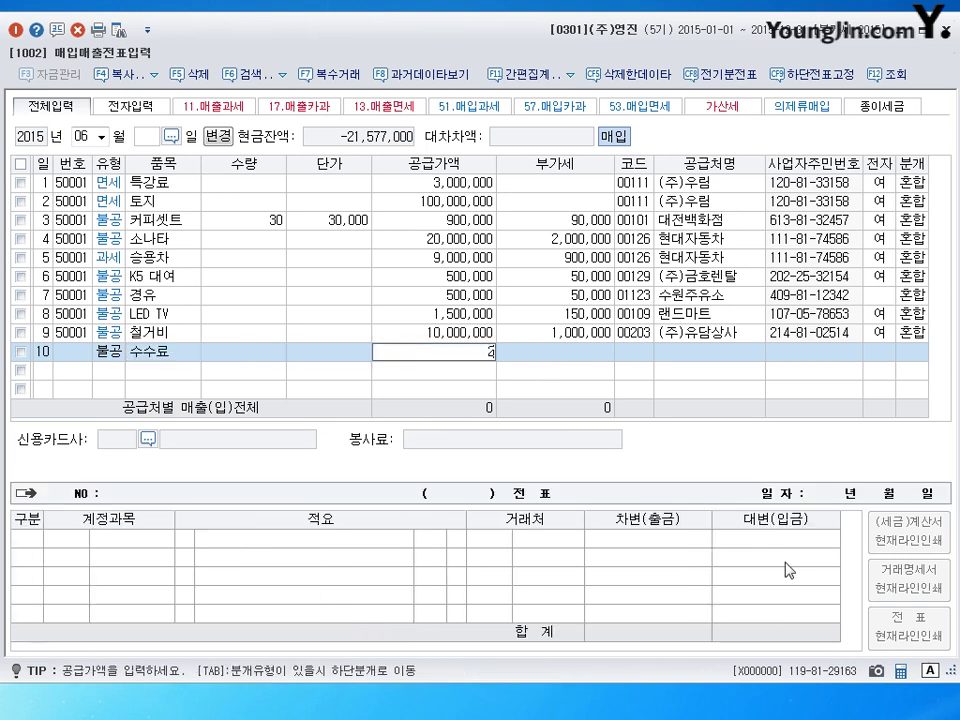
type("2000000")
key("Return")
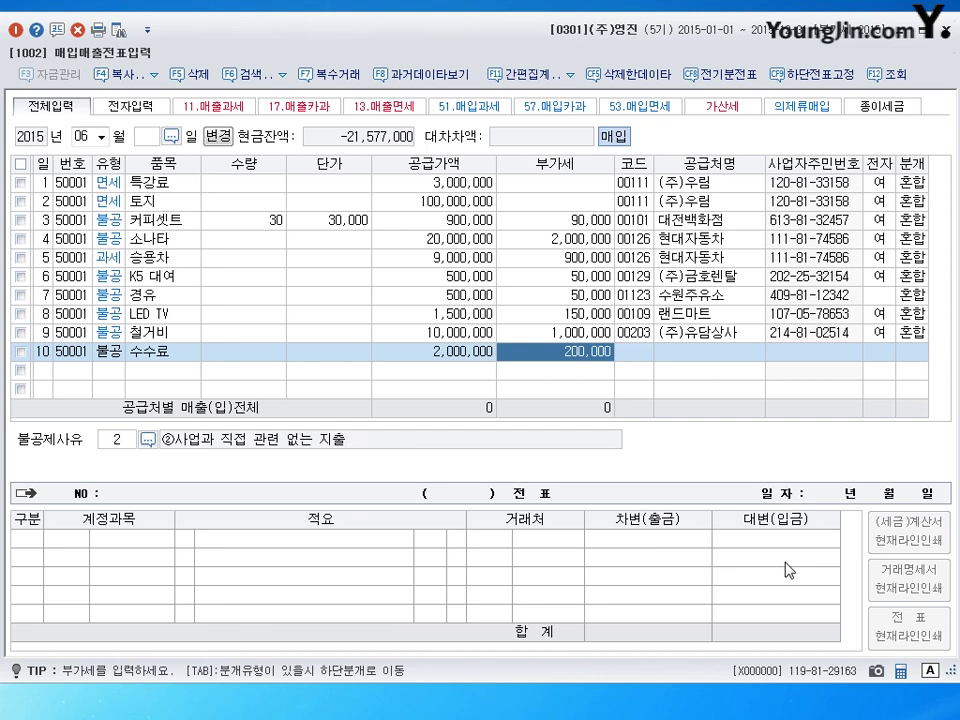
key("Return")
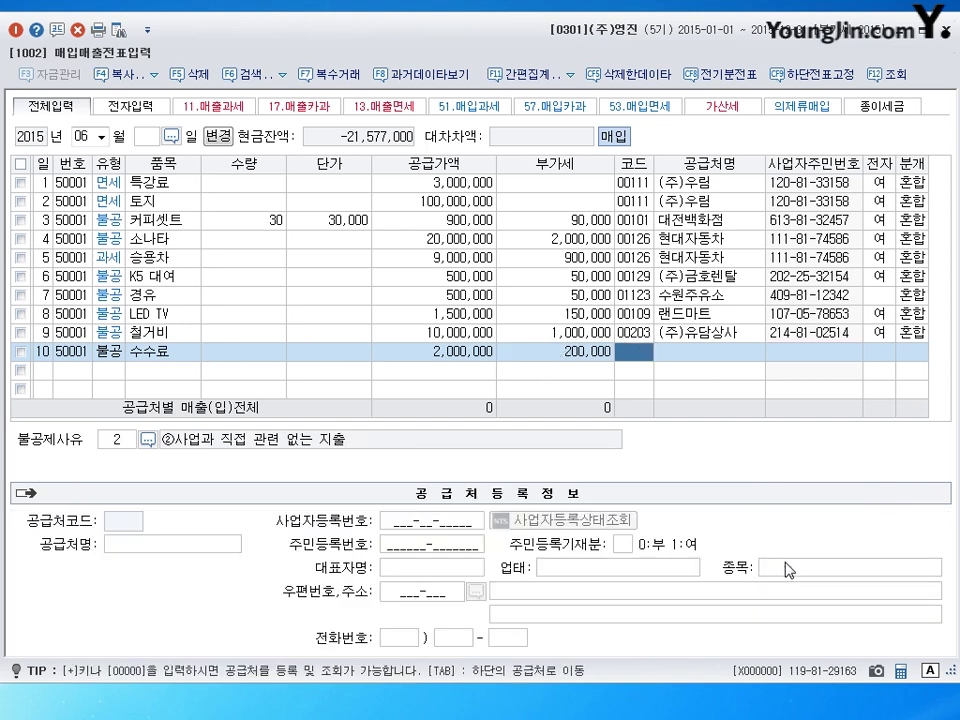
Step: Look up 대여 and assign (주)대여 as the supplier of the 수수료 line
type("대여")
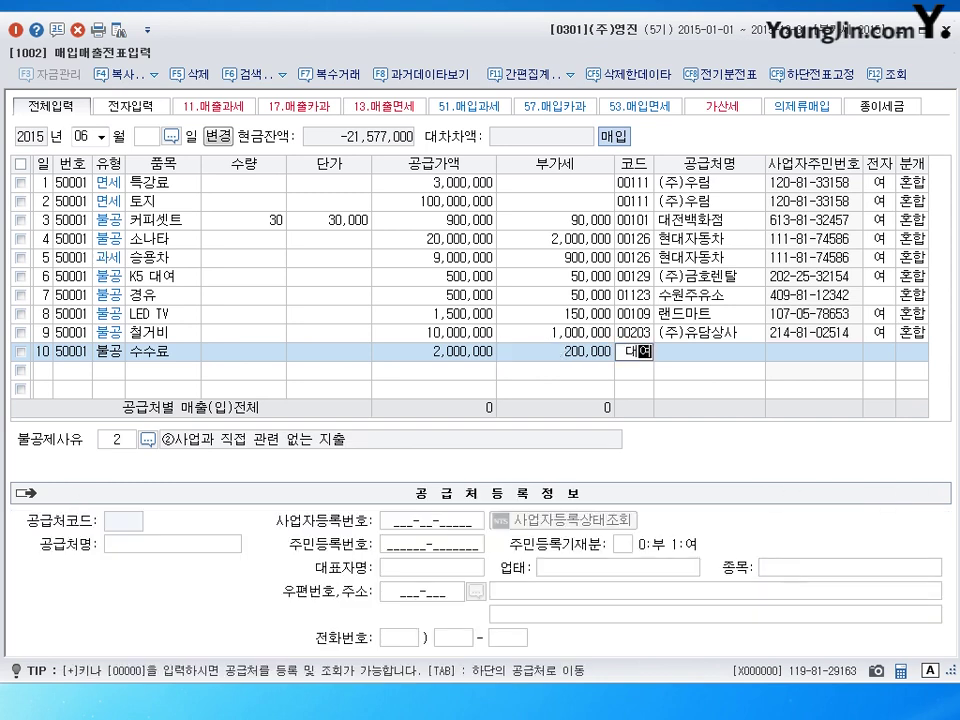
key("Return")
key("Return")
key("Return")
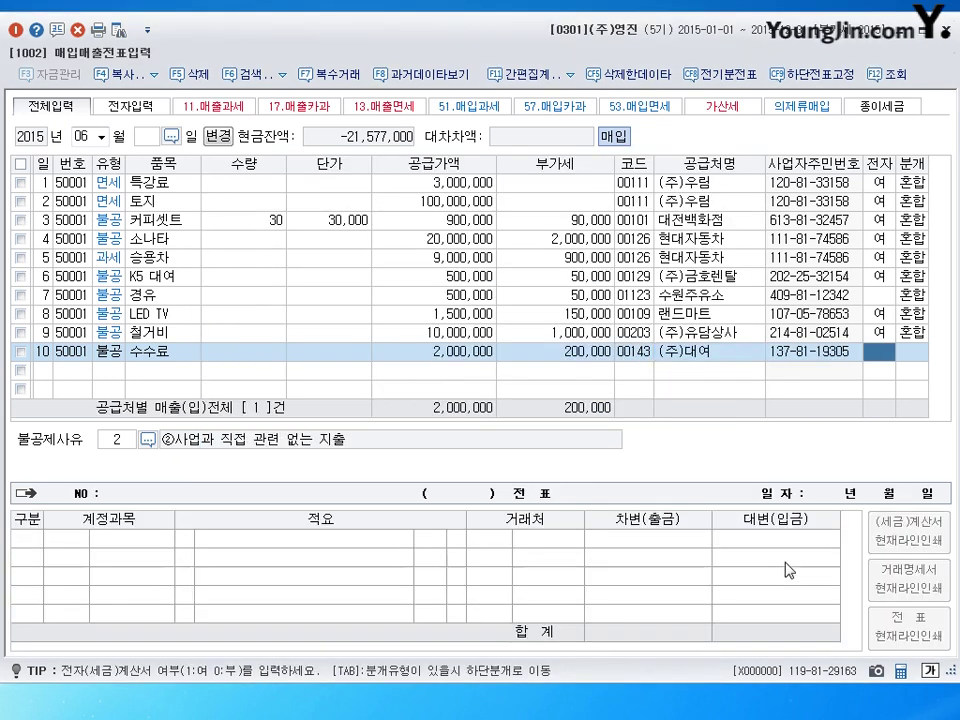
Step: Mark the 수수료 line as an electronic invoice and set its non-deduction reason to 6 토지의 자본적 지출 관련
type("1")
key("Return")
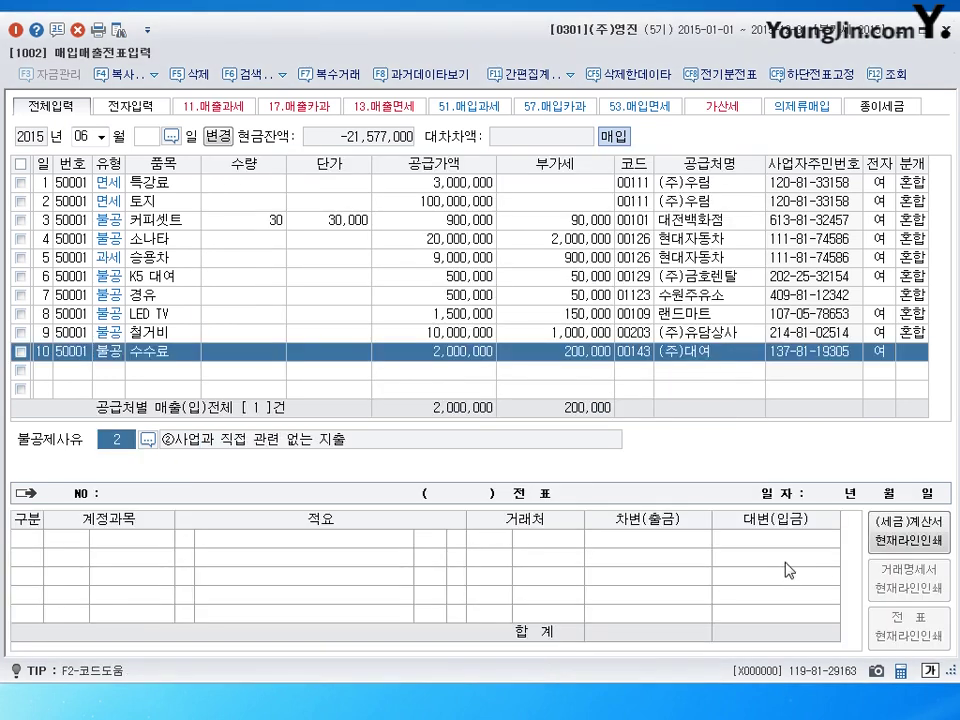
left_click(147, 440)
left_click(425, 445)
left_click(430, 368)
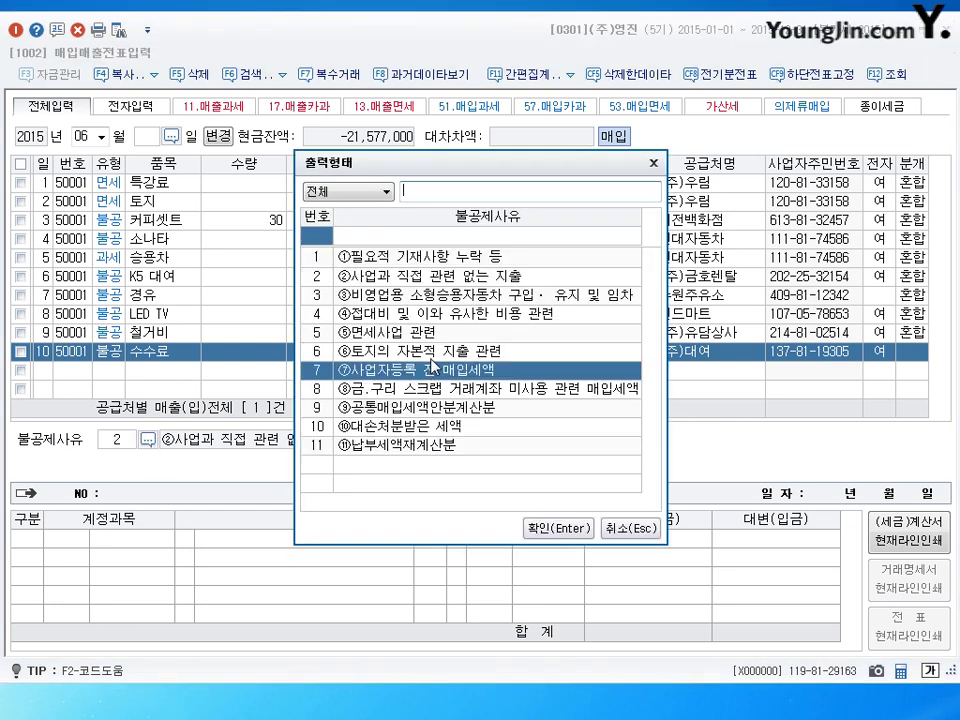
left_click(430, 351)
left_click(557, 528)
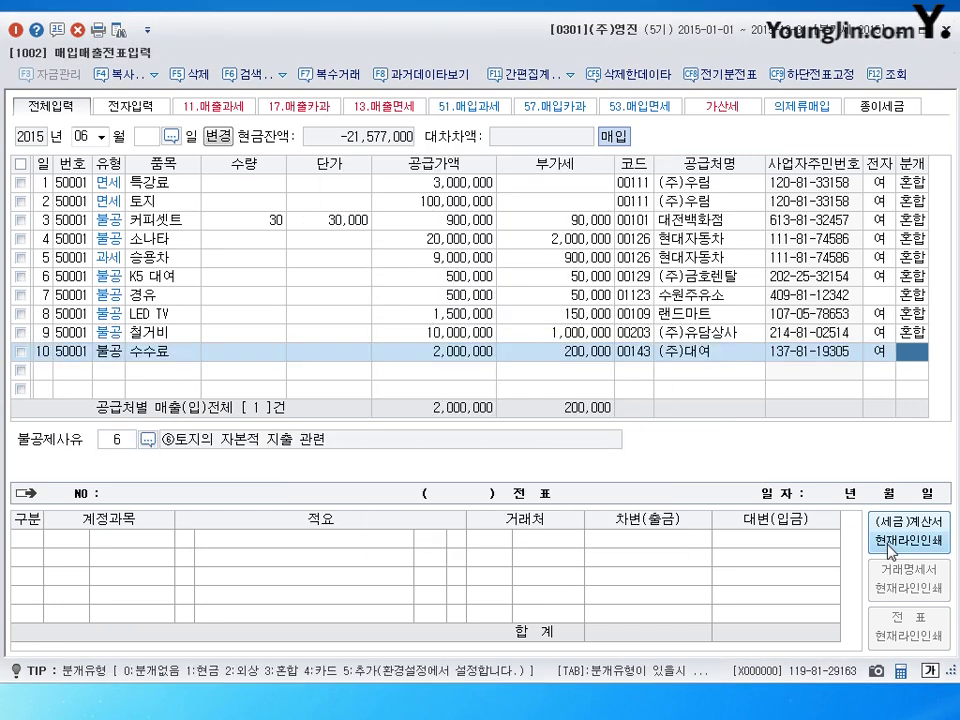
Step: Set the 수수료 line's journal type to 1 (현금) and change its account to 201 토지
key("1")
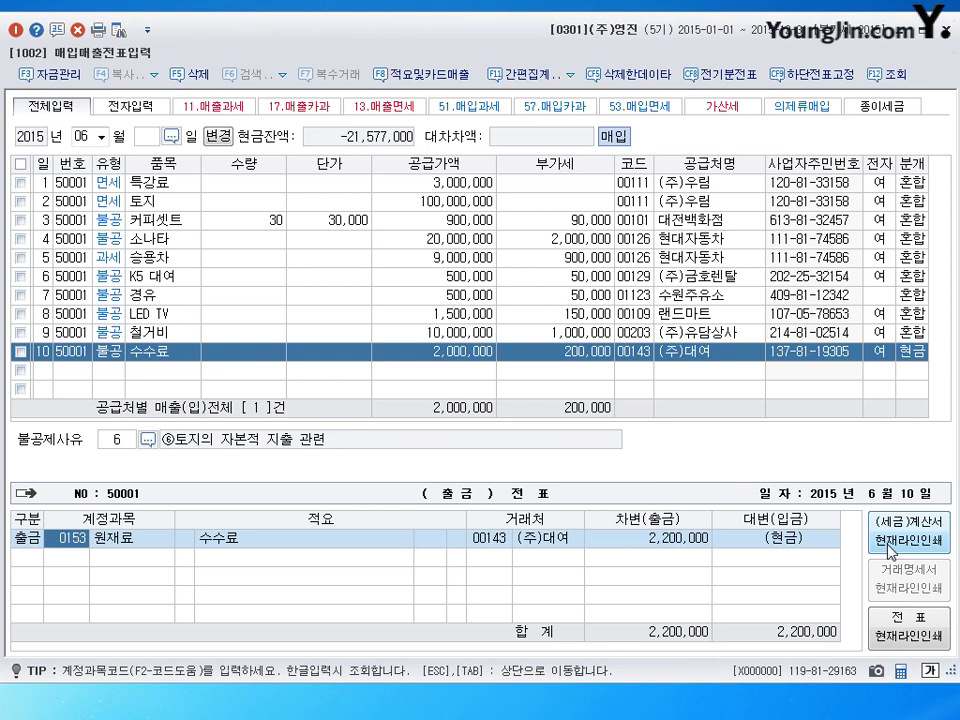
type("201")
key("Return")
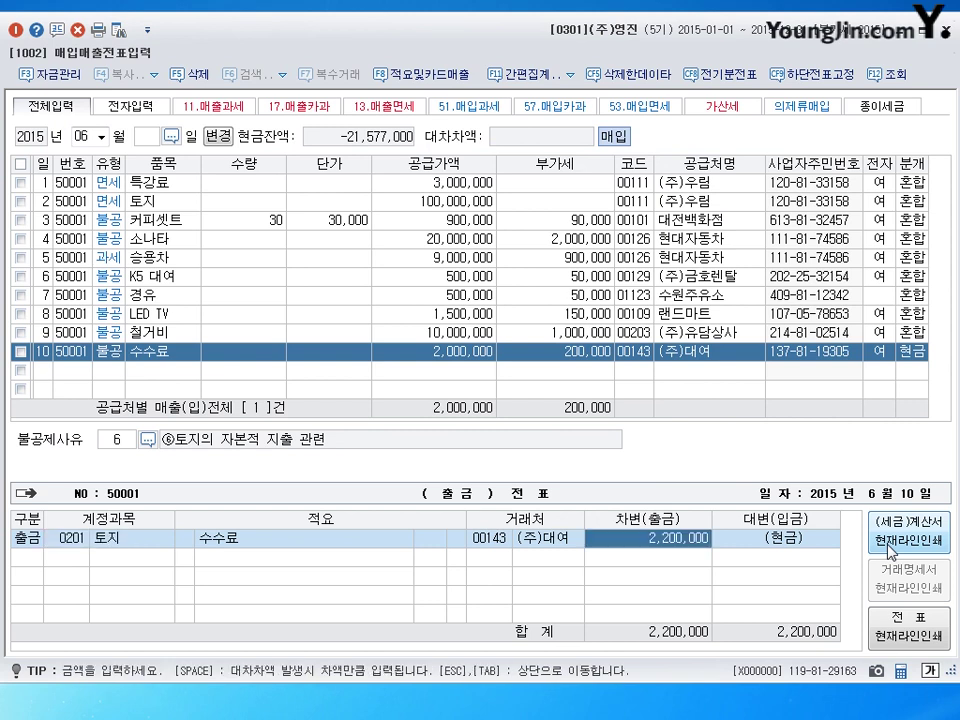
key("Return")
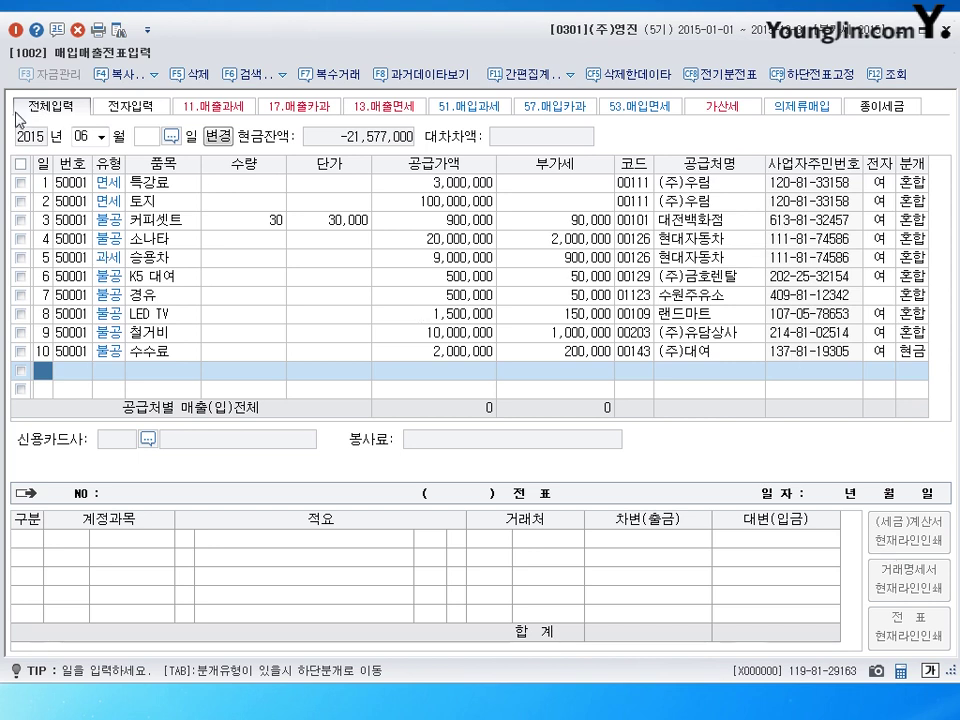
Step: Switch the working month to July and begin a line for day 1 with VAT type 55 수입
left_click(80, 136)
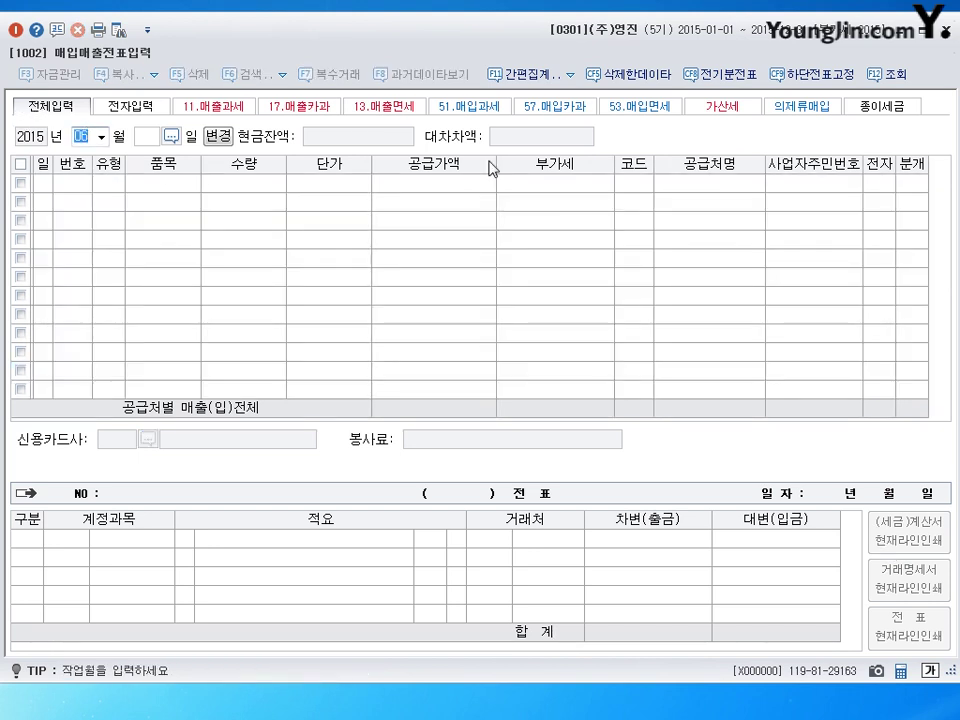
type("7")
key("Return")
type("1")
key("Return")
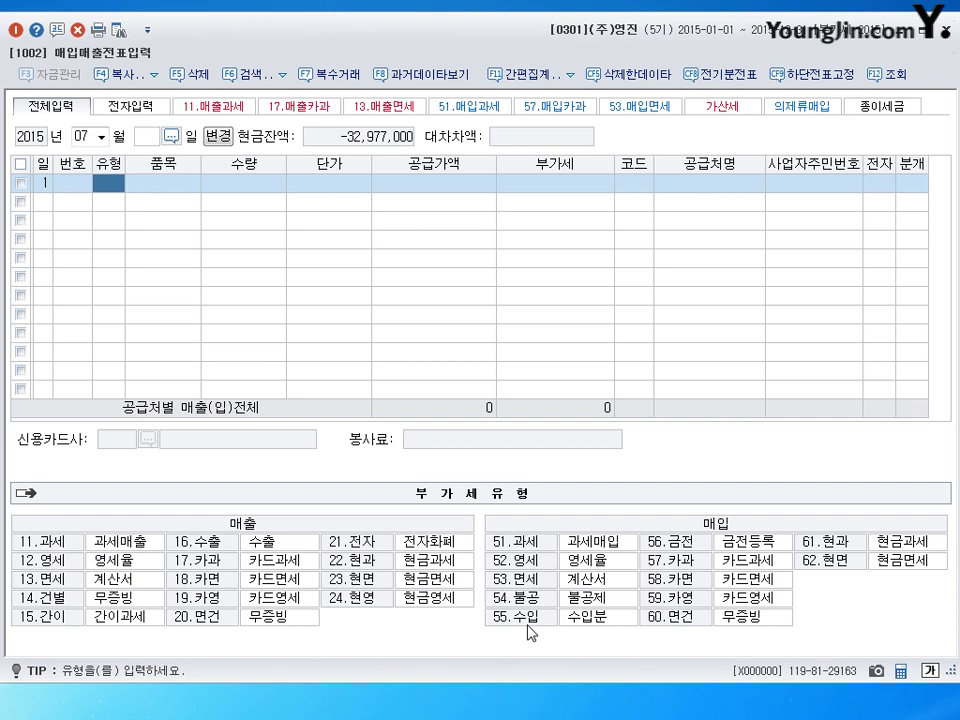
type("55")
key("Return")
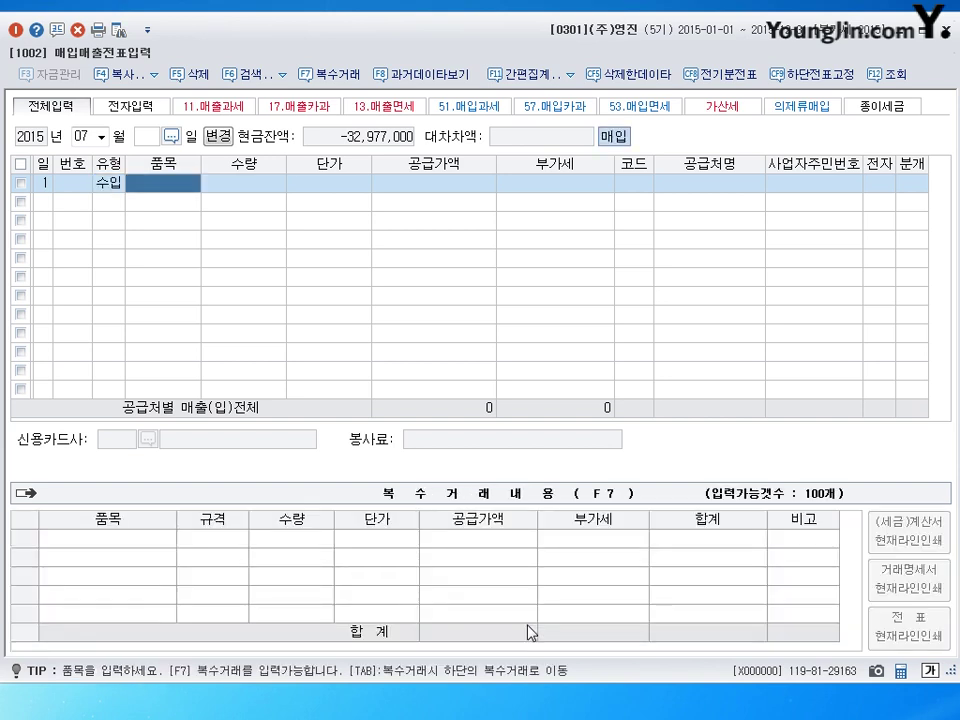
Step: Enter 원재료 as the item of the July 1 import line with a supply value of 20,000,000
type("주")
key("BackSpace")
key("BackSpace")
key("Hangul")
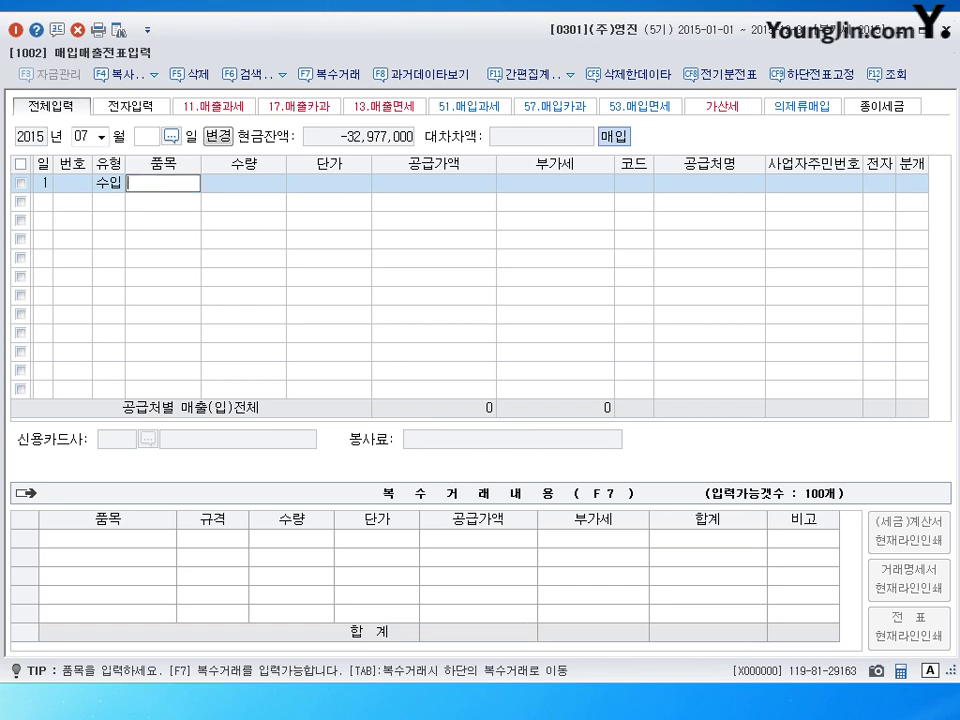
type("원재료")
key("Return")
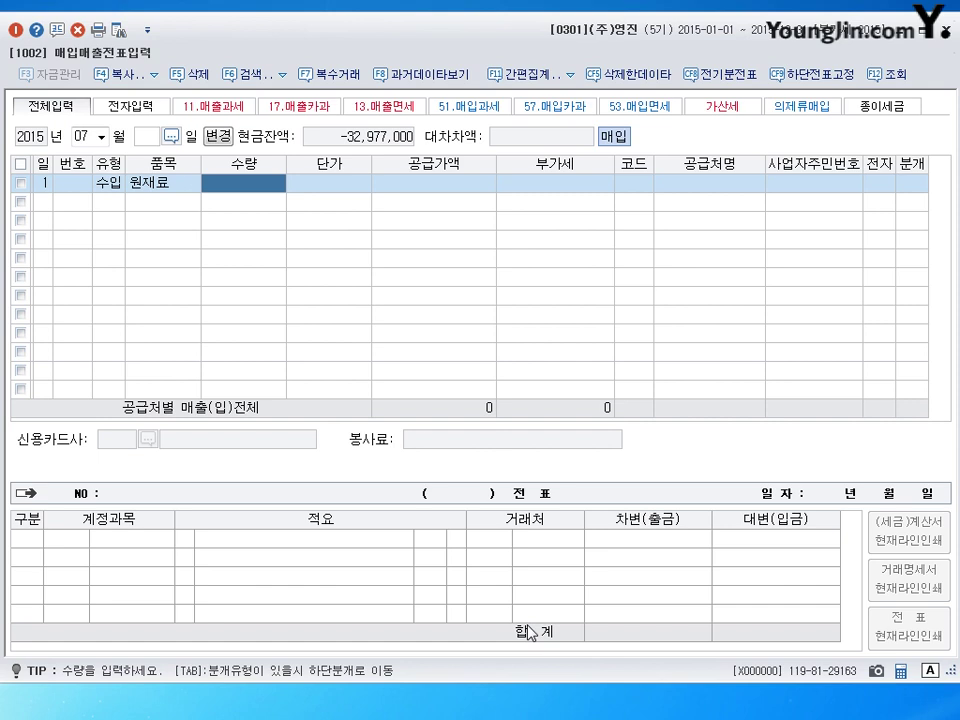
key("Return")
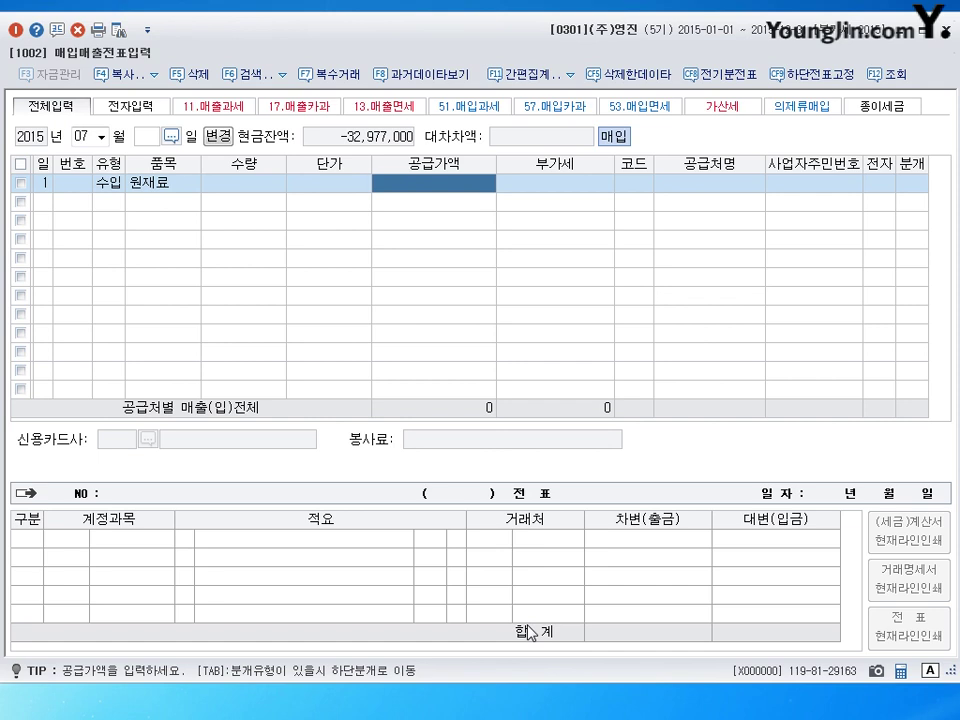
type("20000000")
key("Return")
key("Return")
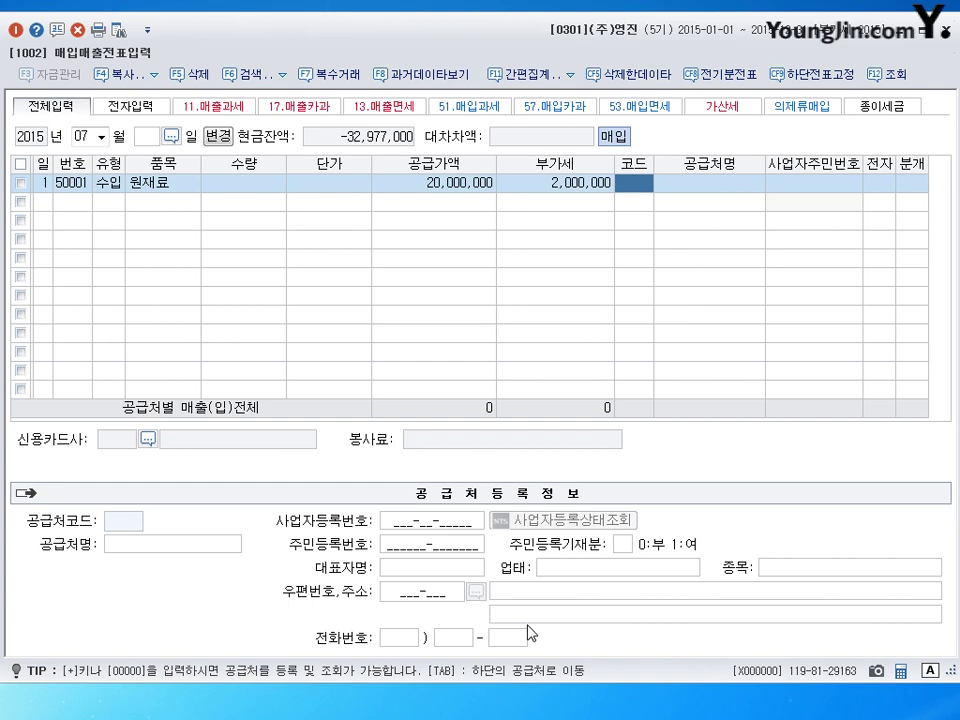
Step: Look up 인천 and assign 인천세관 as the supplier of the 원재료 line
type("일")
type("ㅈ천")
key("Return")
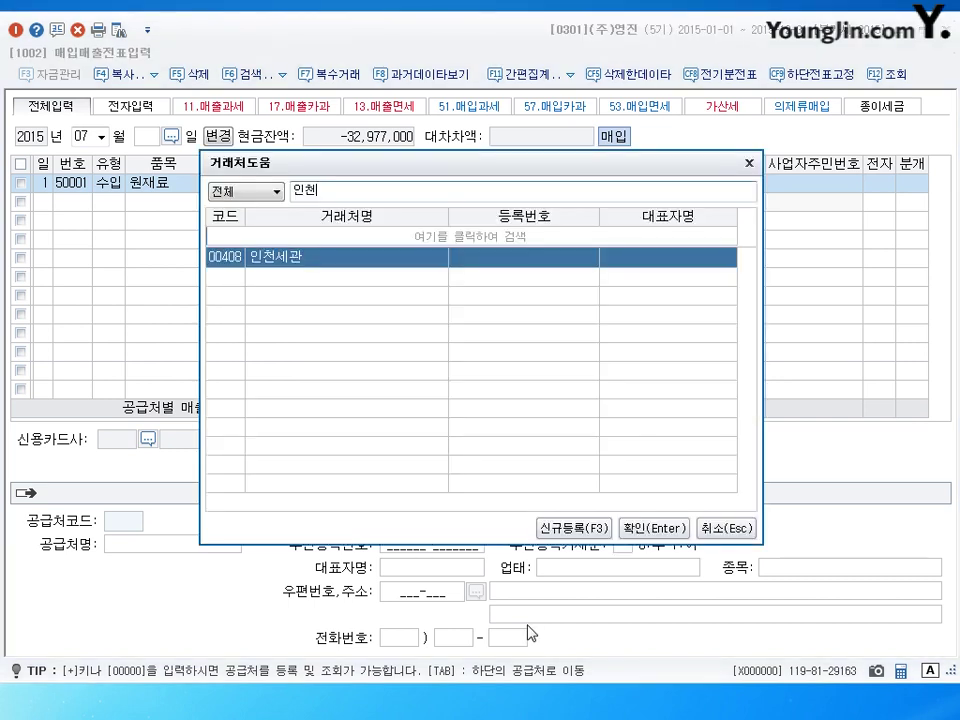
key("Return")
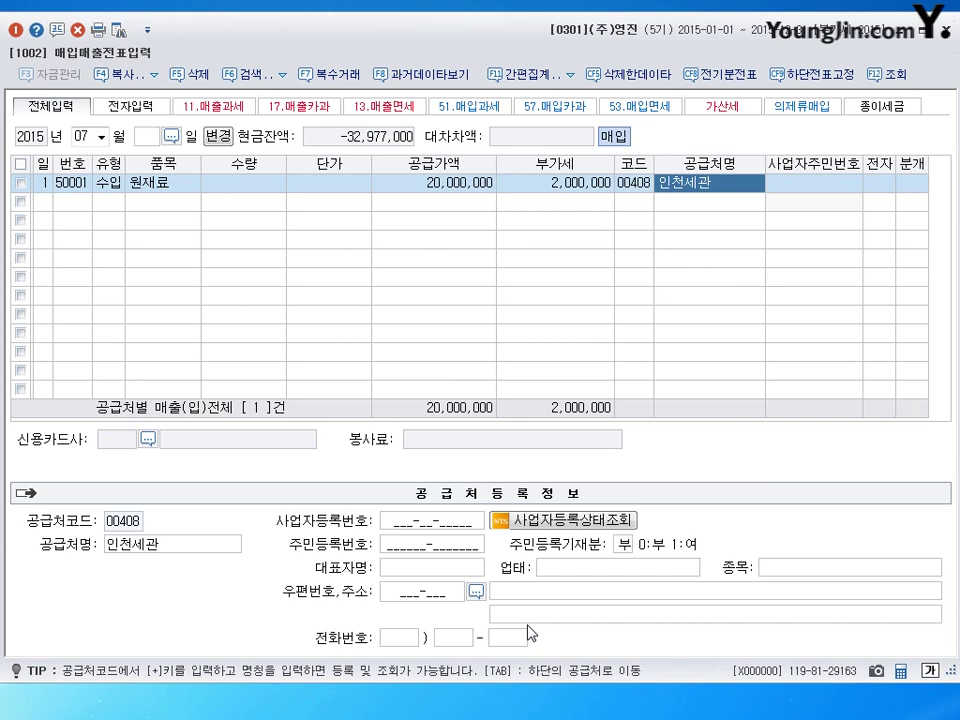
key("Return")
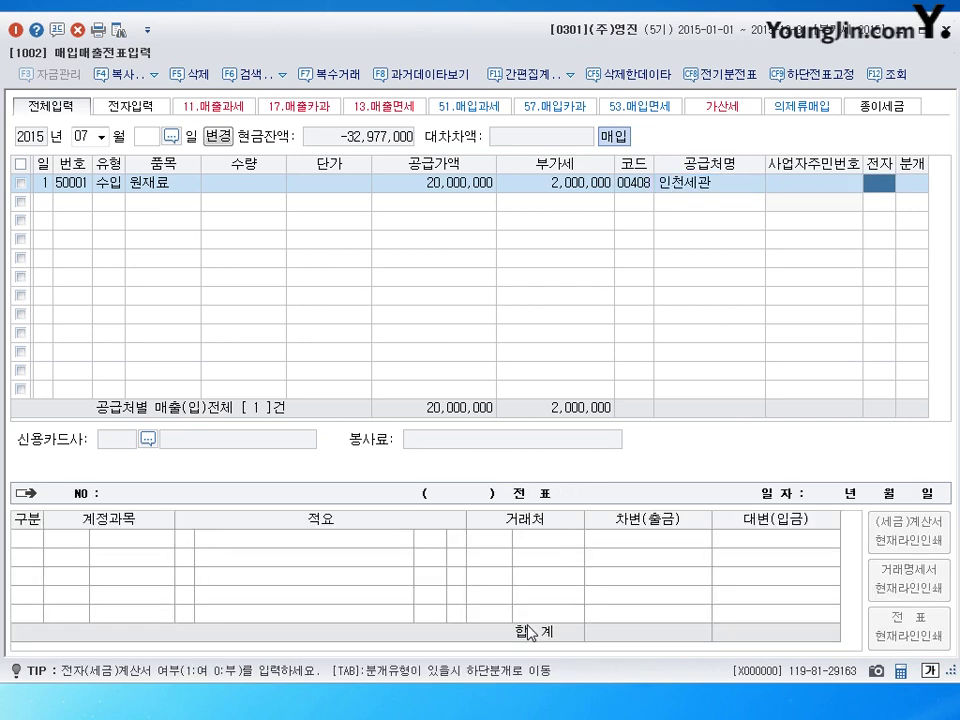
Step: Mark the 원재료 line as an electronic invoice, set its journal type to 1 (현금) and complete the entry
type("1")
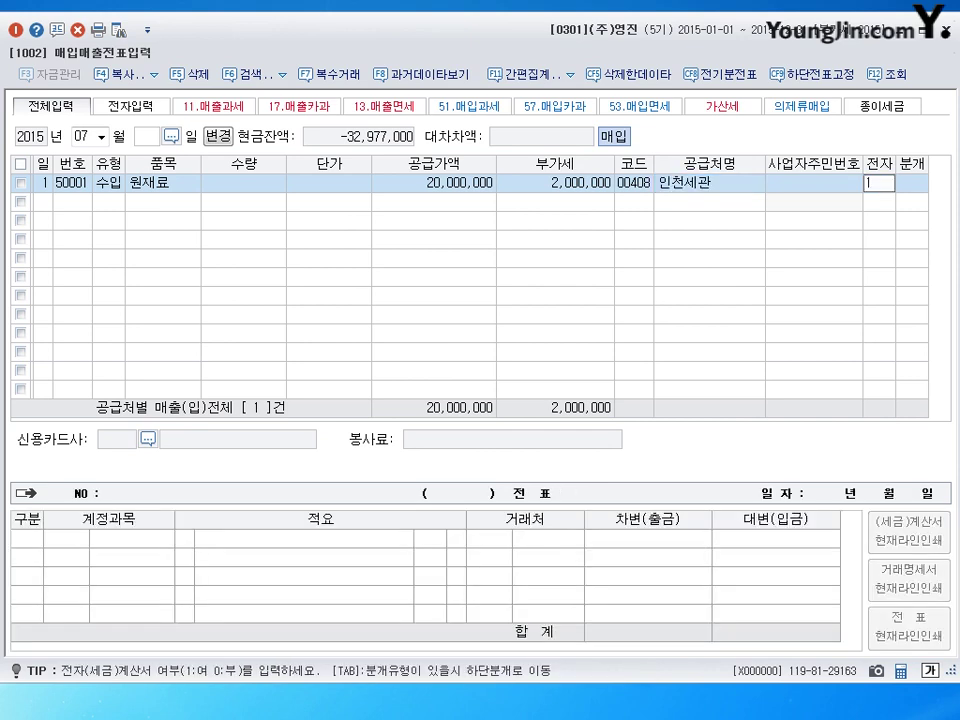
key("Return")
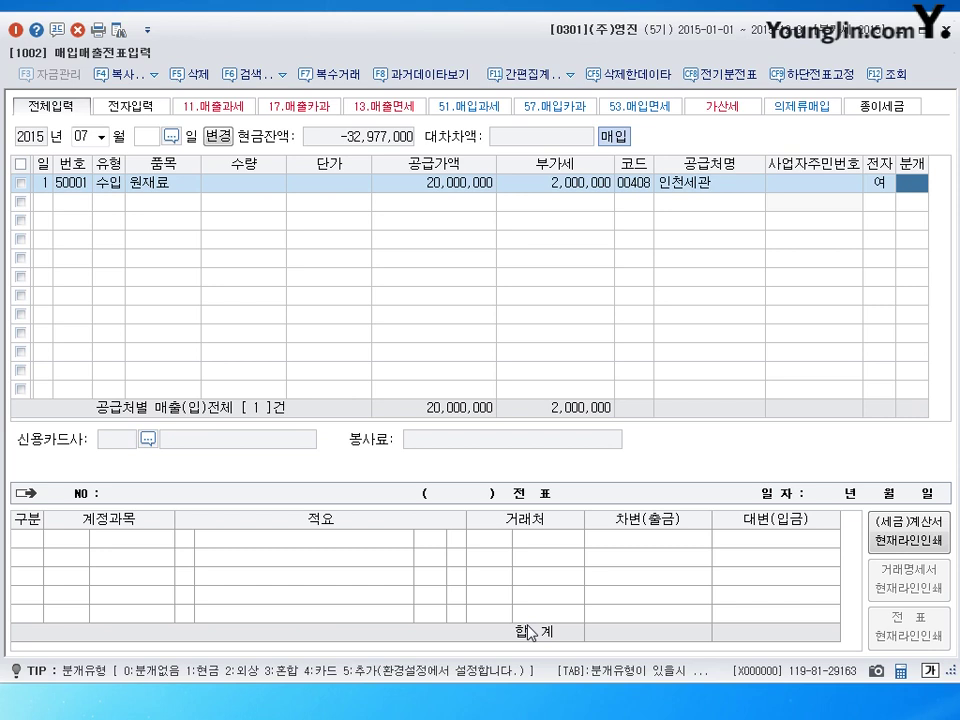
type("1")
key("Return")
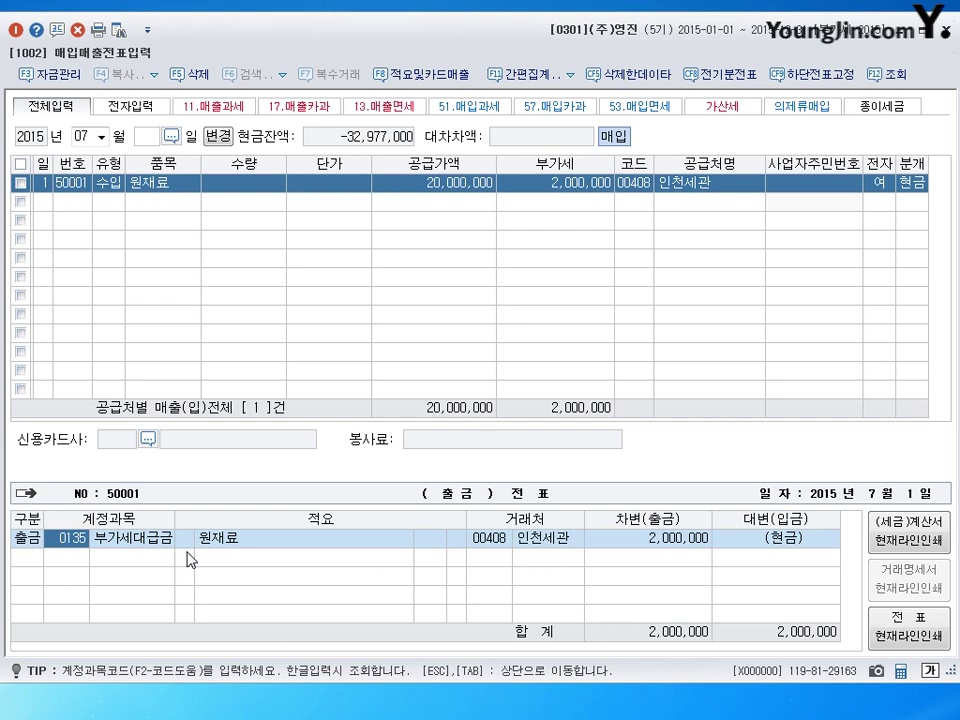
left_click(676, 213)
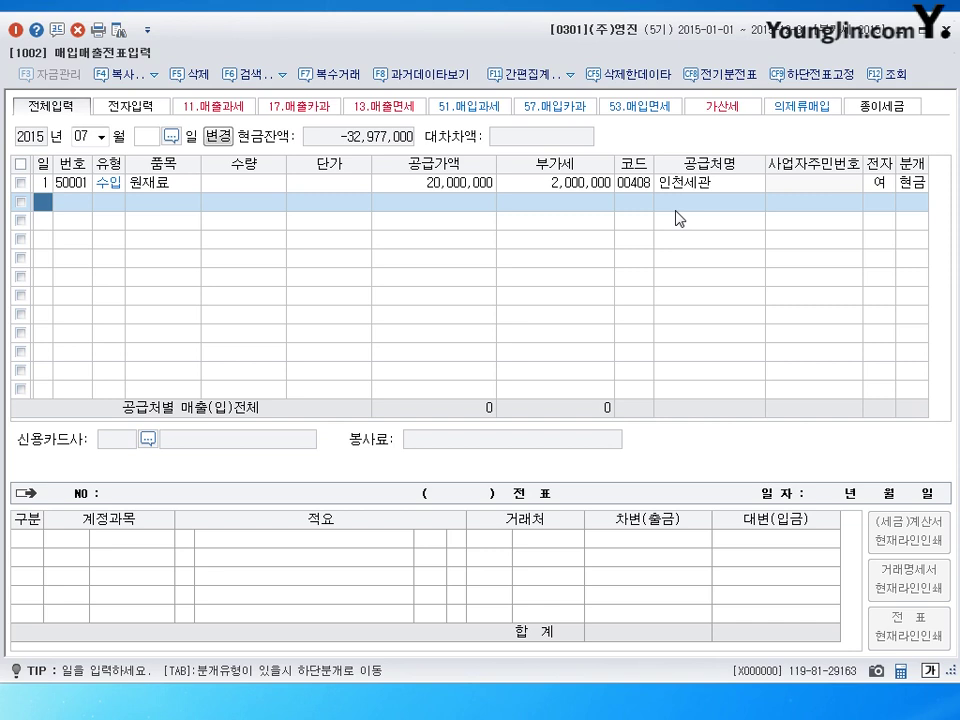
Step: Begin a line for July 2 with VAT type 57 카과 and enter 컴퓨터 as the item
type("2")
key("Return")
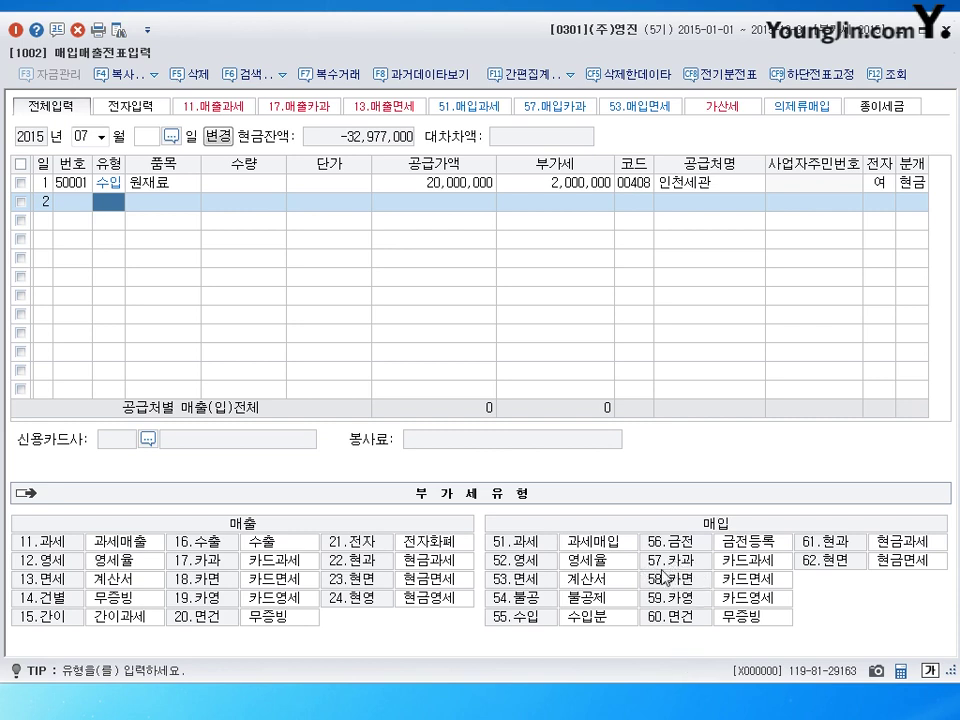
type("57")
key("Return")
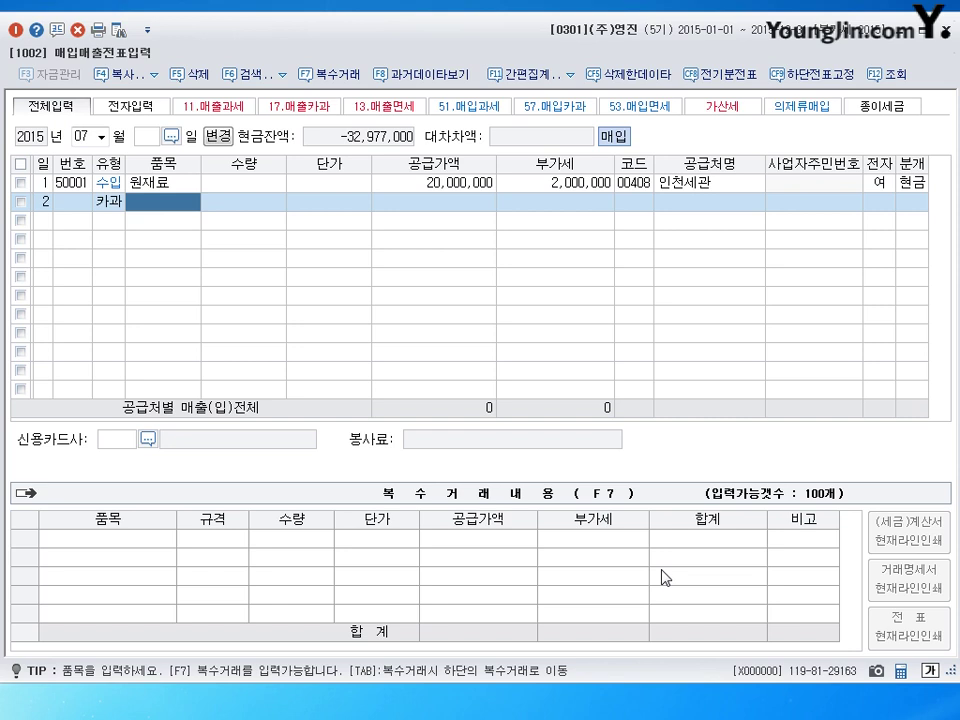
type("컬")
type("퓨터")
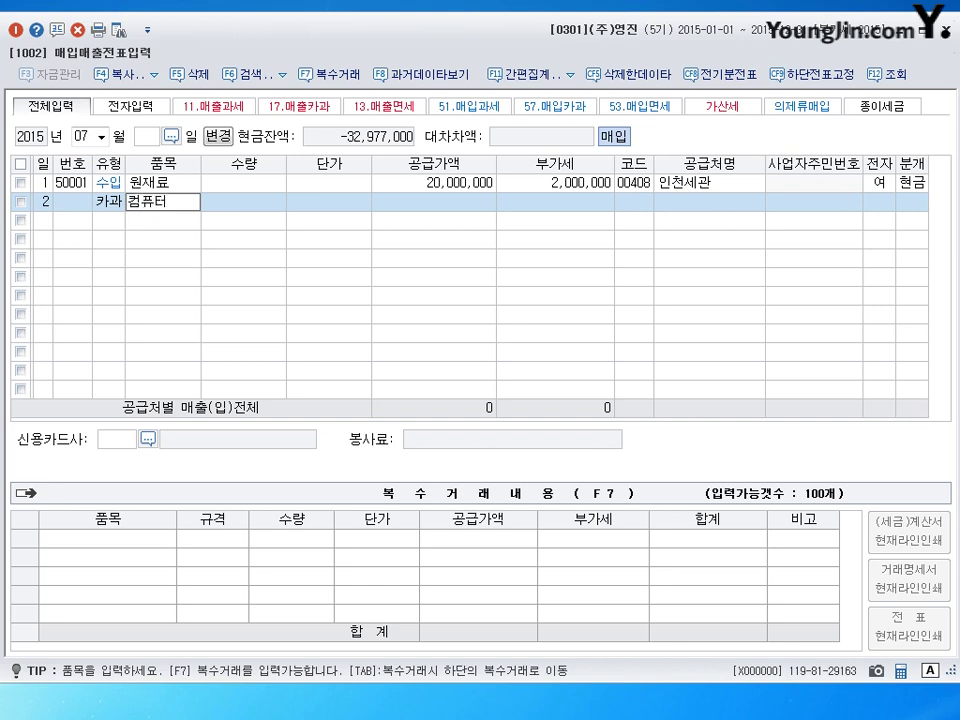
Step: Enter a VAT-inclusive amount of 5,500,000 for the 컴퓨터 line, leaving quantity and unit price blank
key("Return")
key("Return")
key("Return")
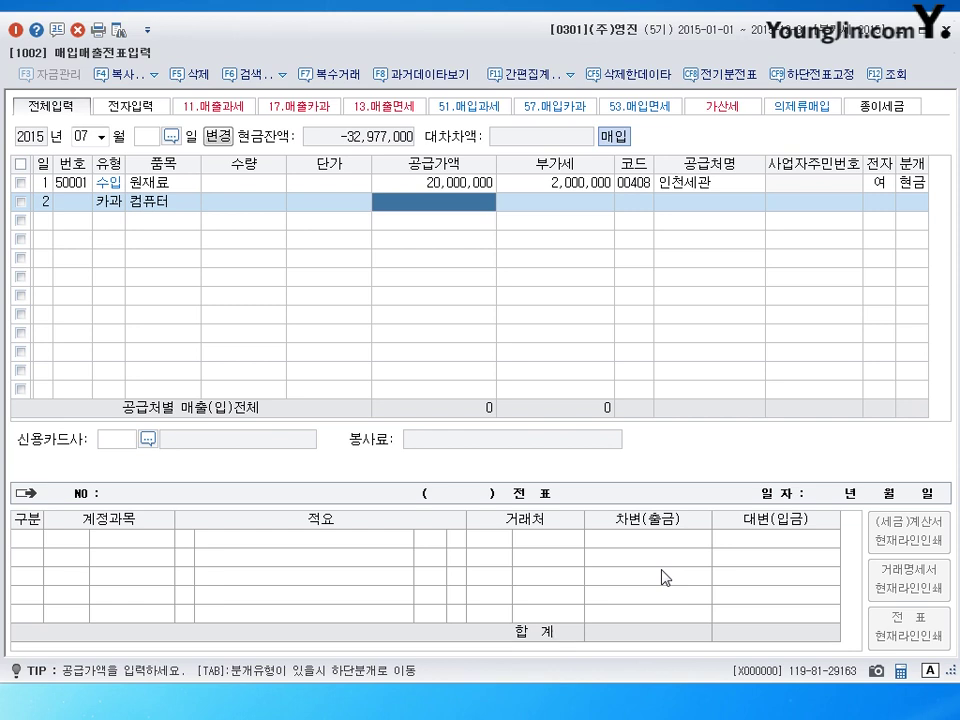
type("5000000")
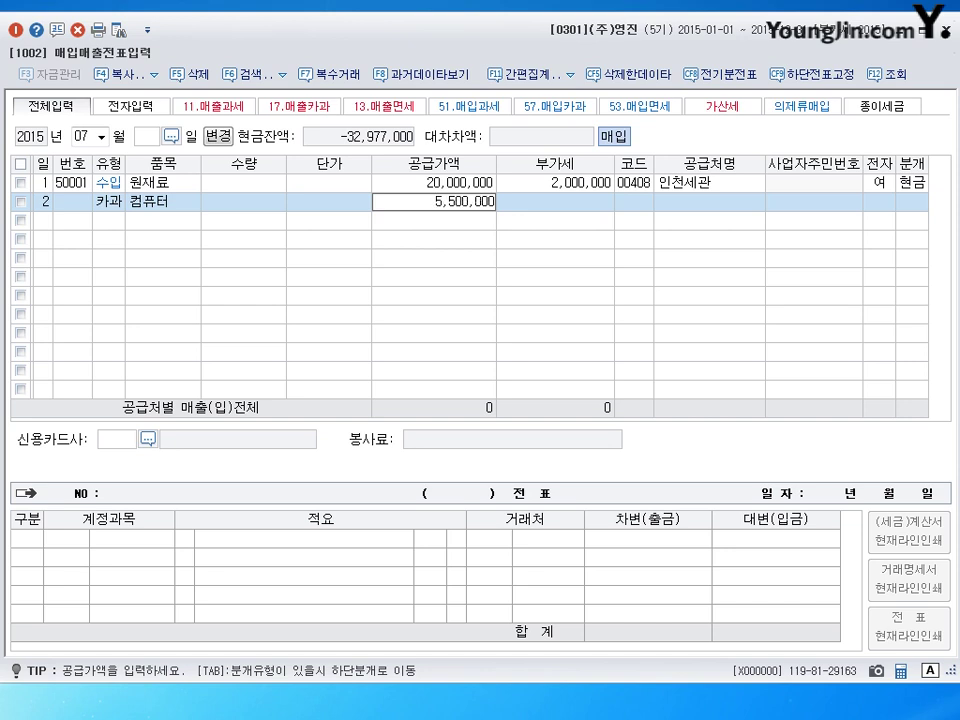
key("Return")
key("Return")
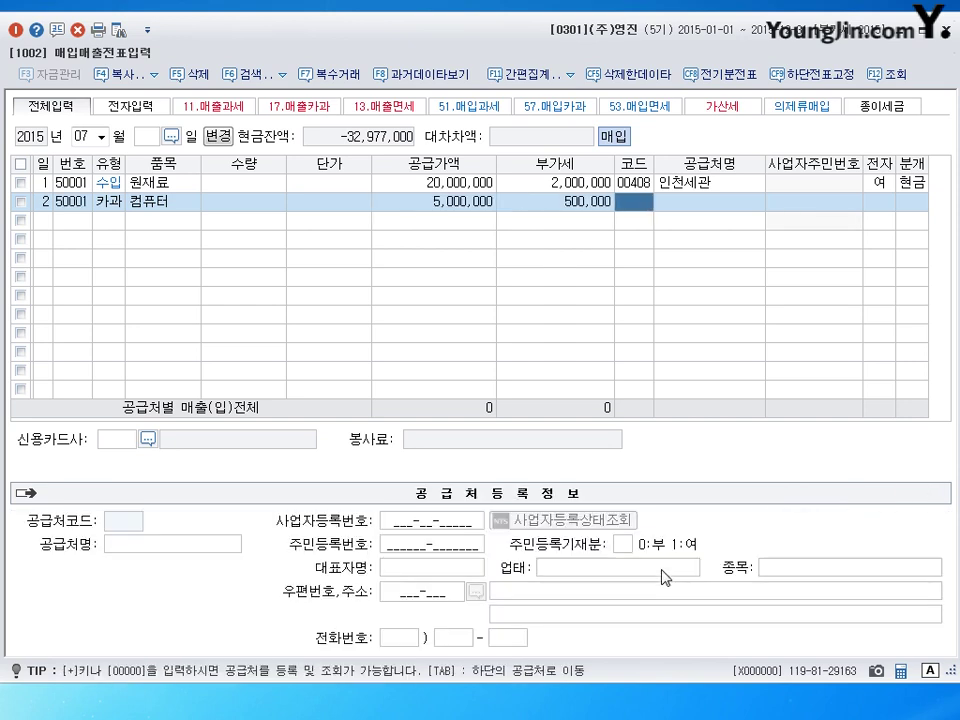
Step: Look up 삼보 and assign (주)삼보컴퓨터 as the supplier of the 컴퓨터 line
type("삼")
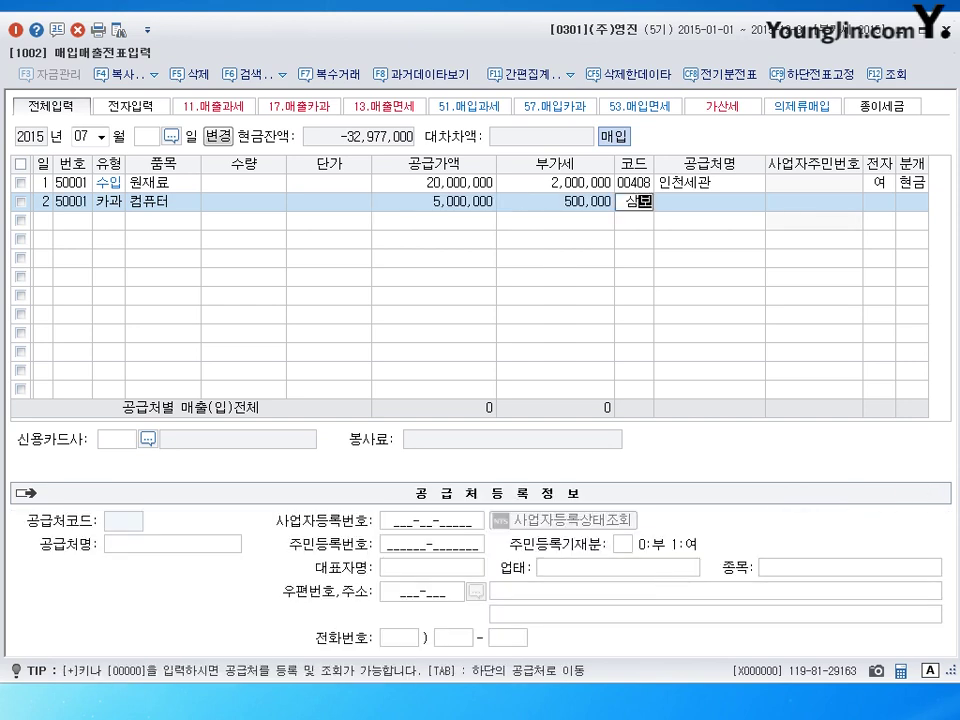
type("보")
key("Return")
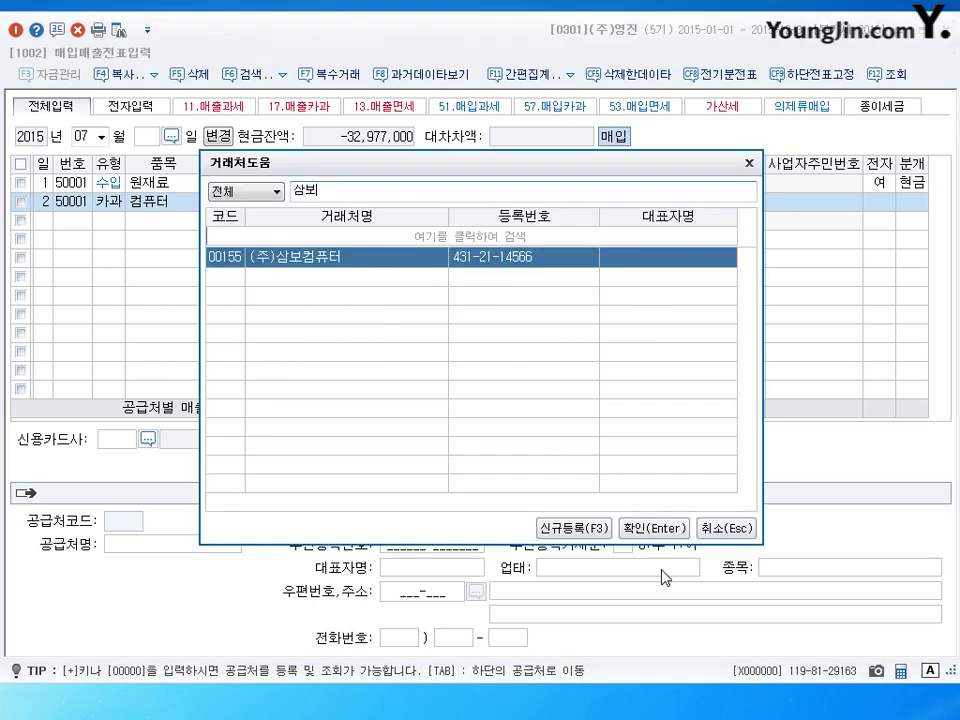
key("Return")
key("Return")
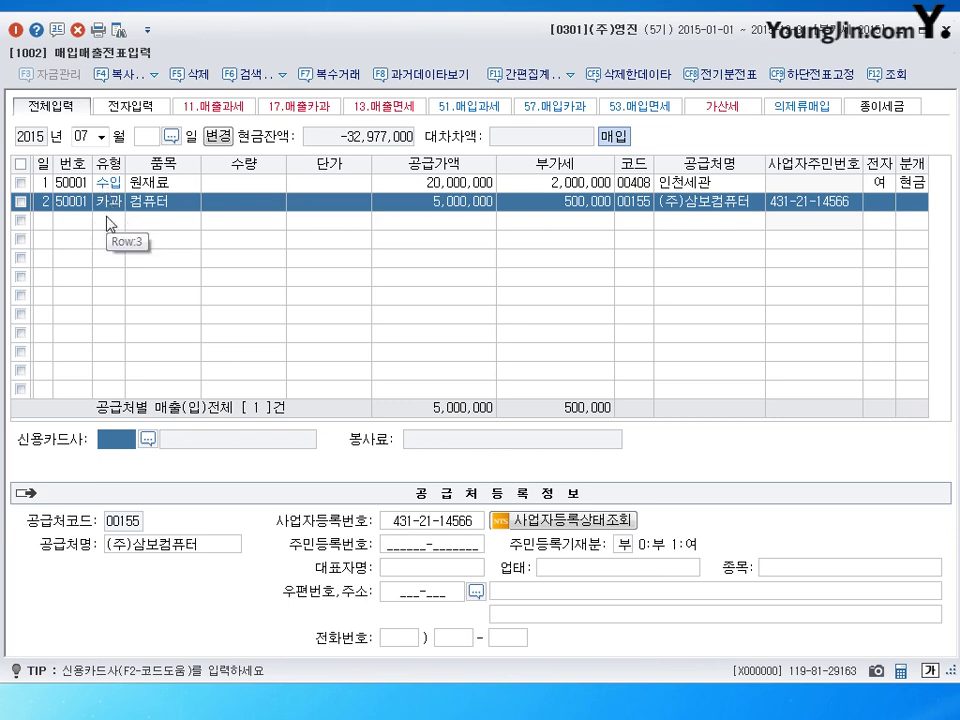
Step: Assign 국민카드 as the card company of the 컴퓨터 line and set its journal type to 4 (카드)
left_click(148, 439)
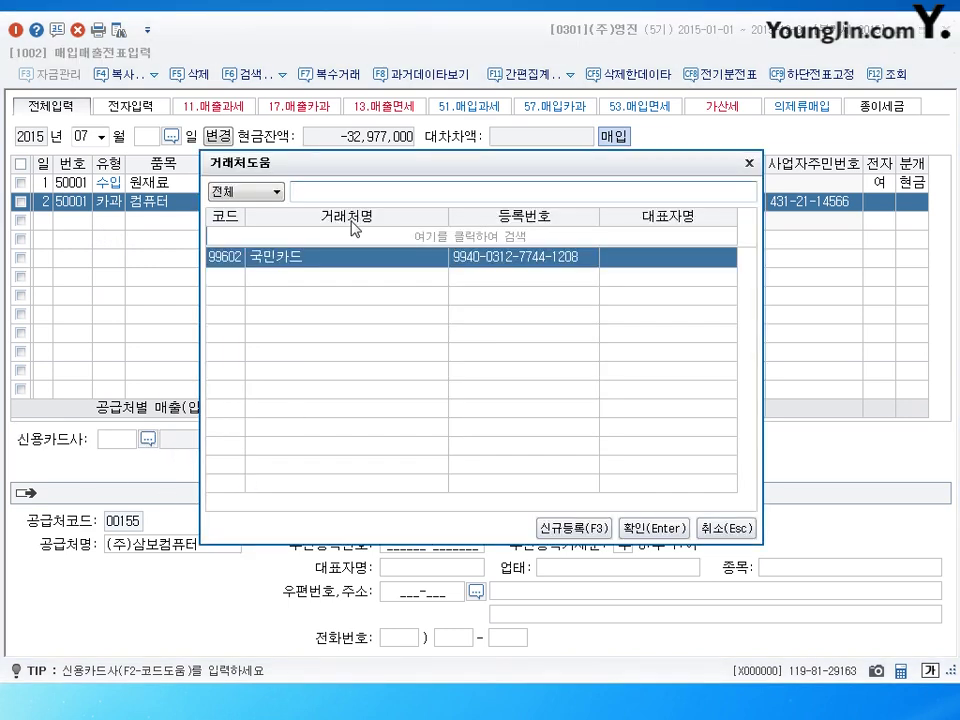
left_click(651, 528)
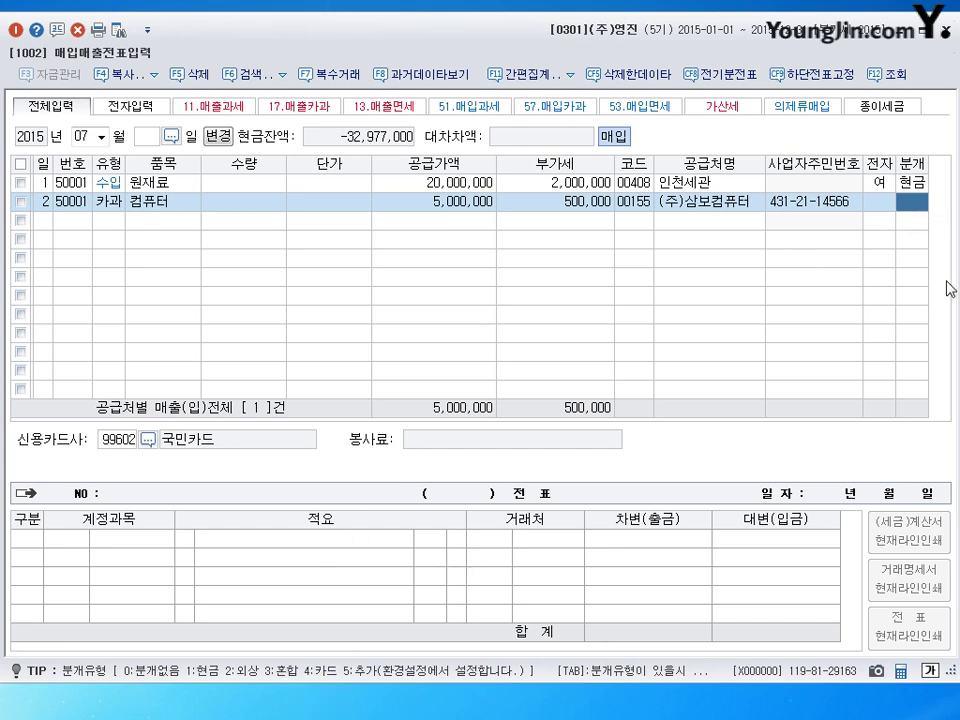
key("4")
key("Return")
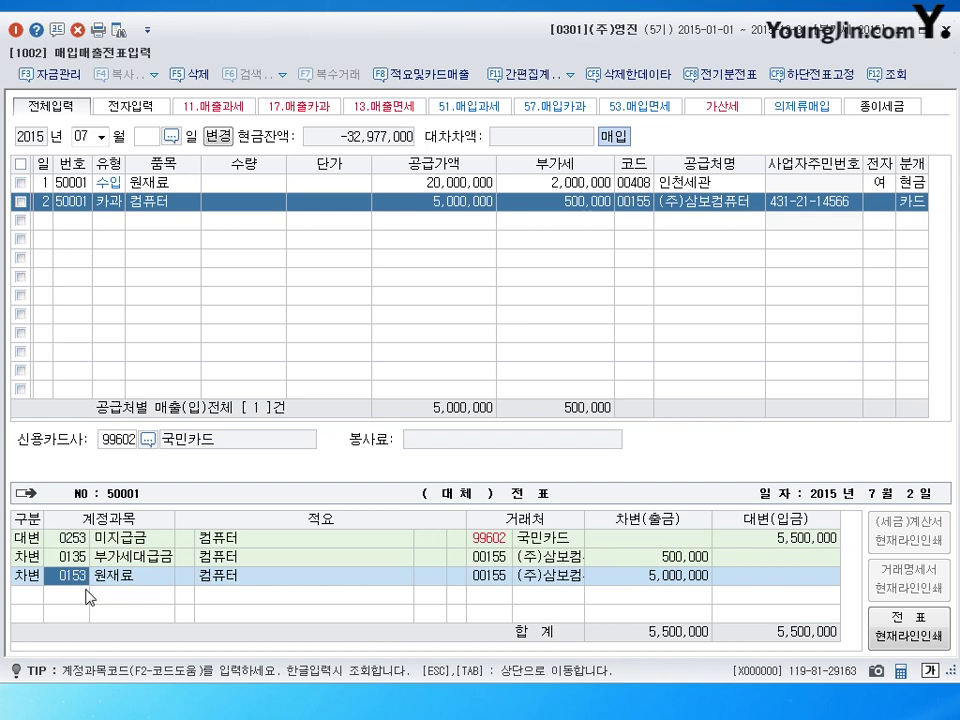
Step: Change the 원재료 debit account in the 컴퓨터 journal entry to 212 비품 and leave the entry
type("212")
key("Return")
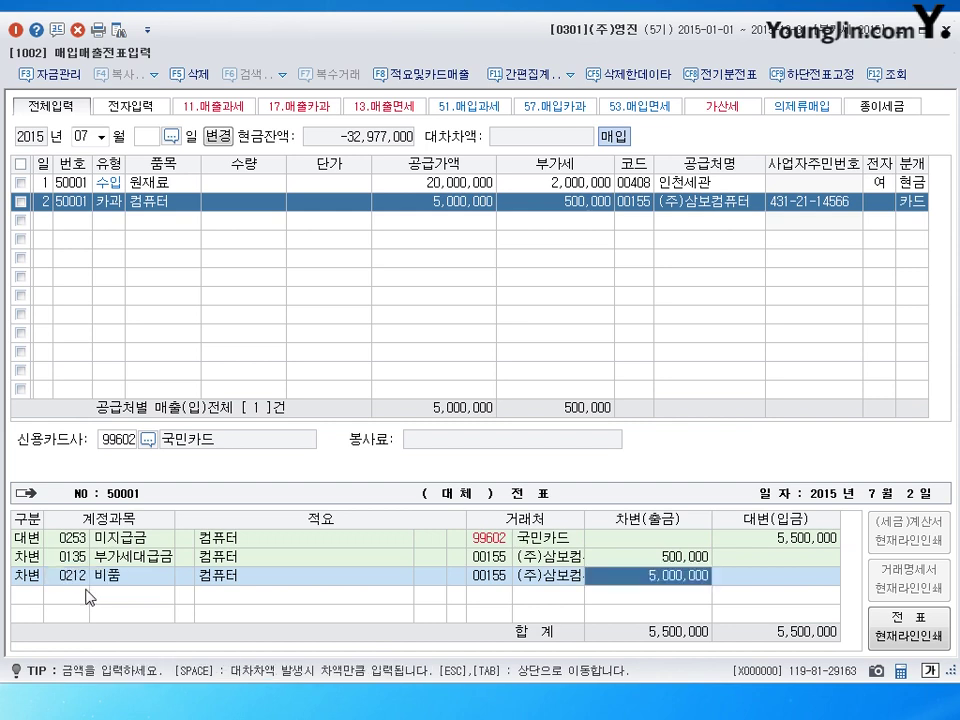
key("Tab")
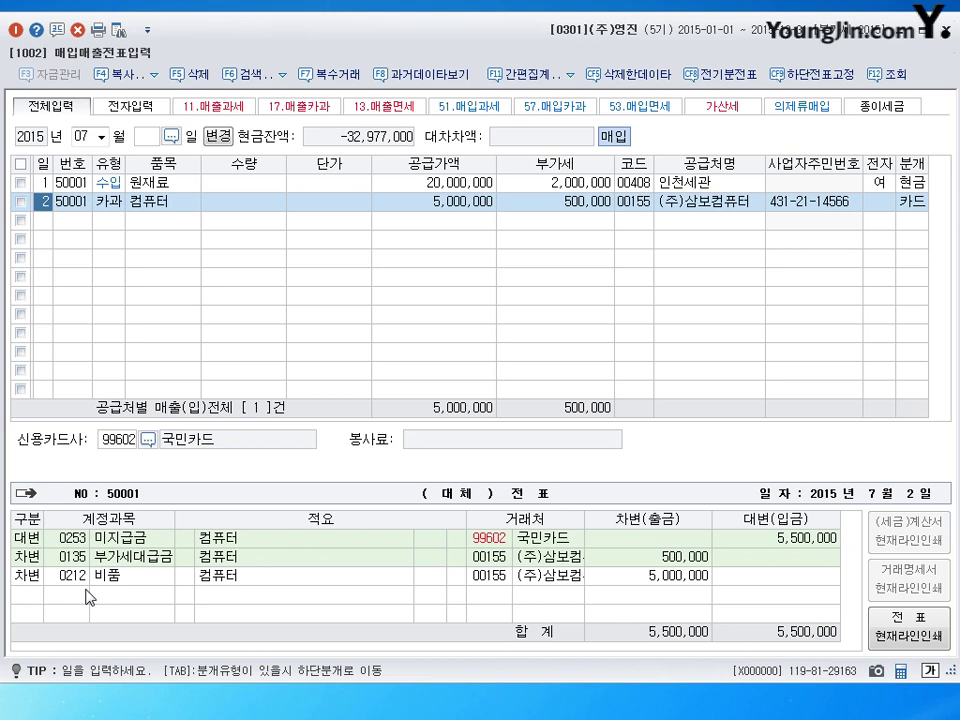
Step: Review the 컴퓨터 line's journal type and the 부가가치세신고서 form, and return to the purchase/sales voucher screen
left_click(918, 204)
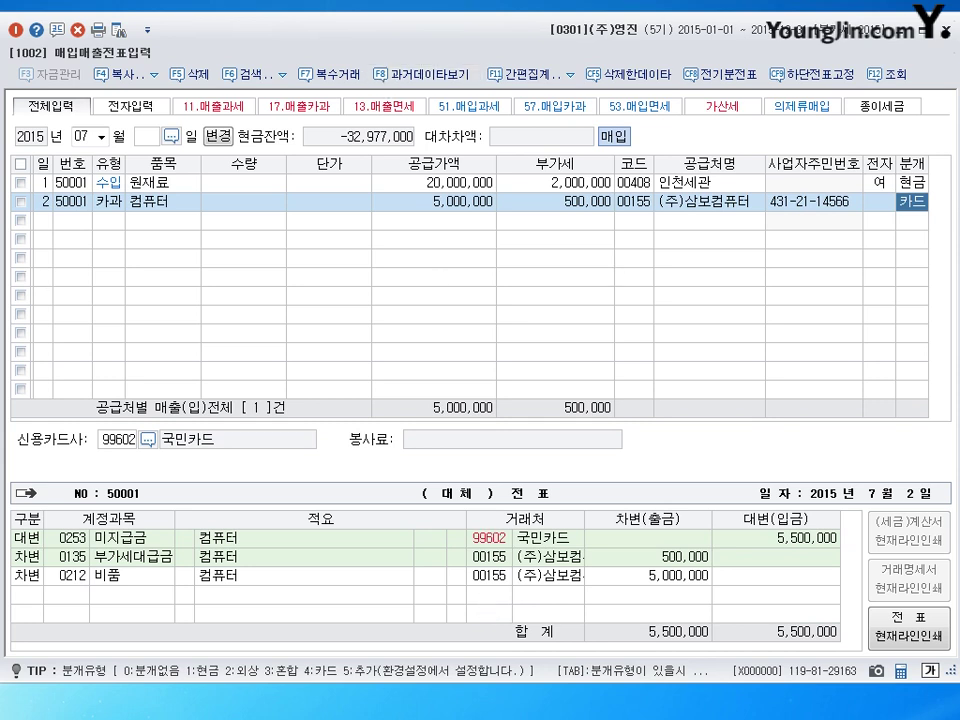
left_click(48, 226)
left_click(895, 205)
left_click(43, 221)
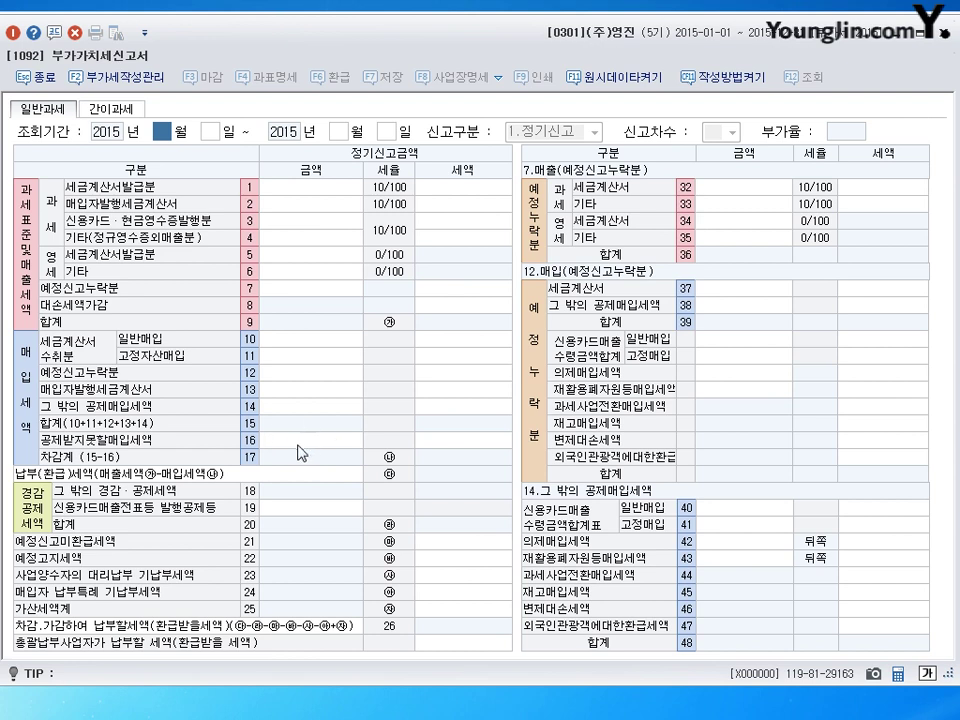
left_click(915, 36)
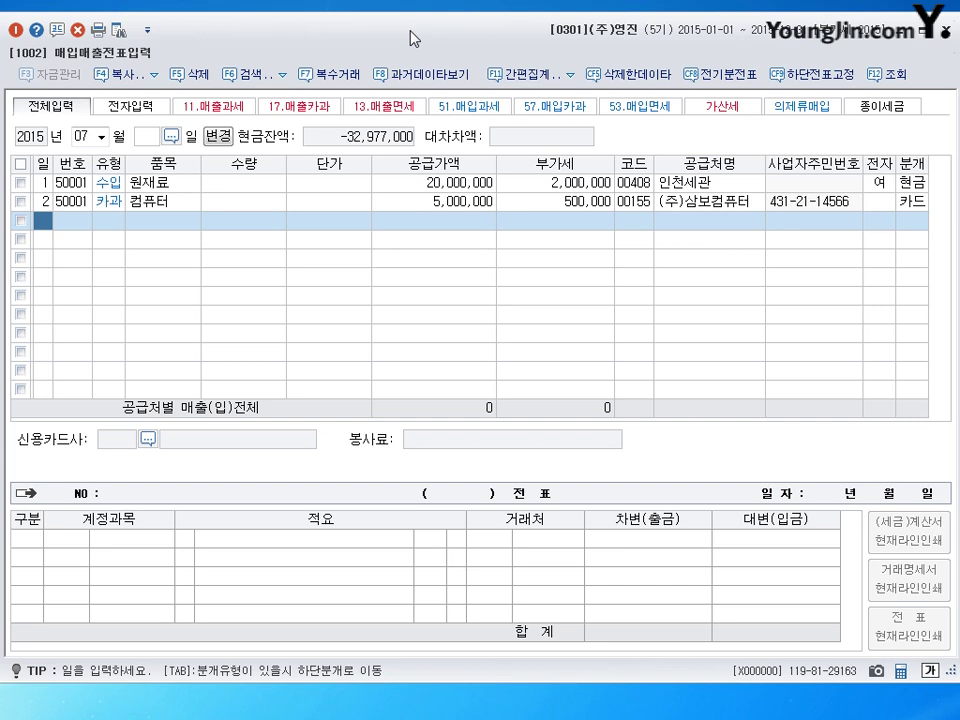
Step: Begin a line for July 3 with VAT type 57 카과 and enter 온풍기 as the item
type("3")
key("Return")
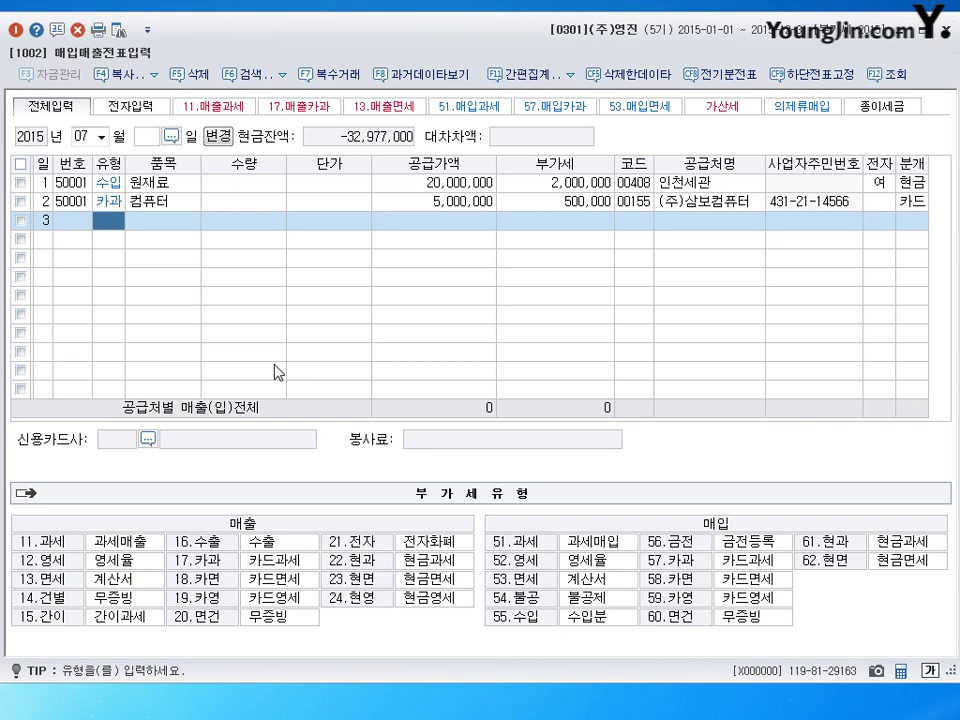
type("57")
key("Return")
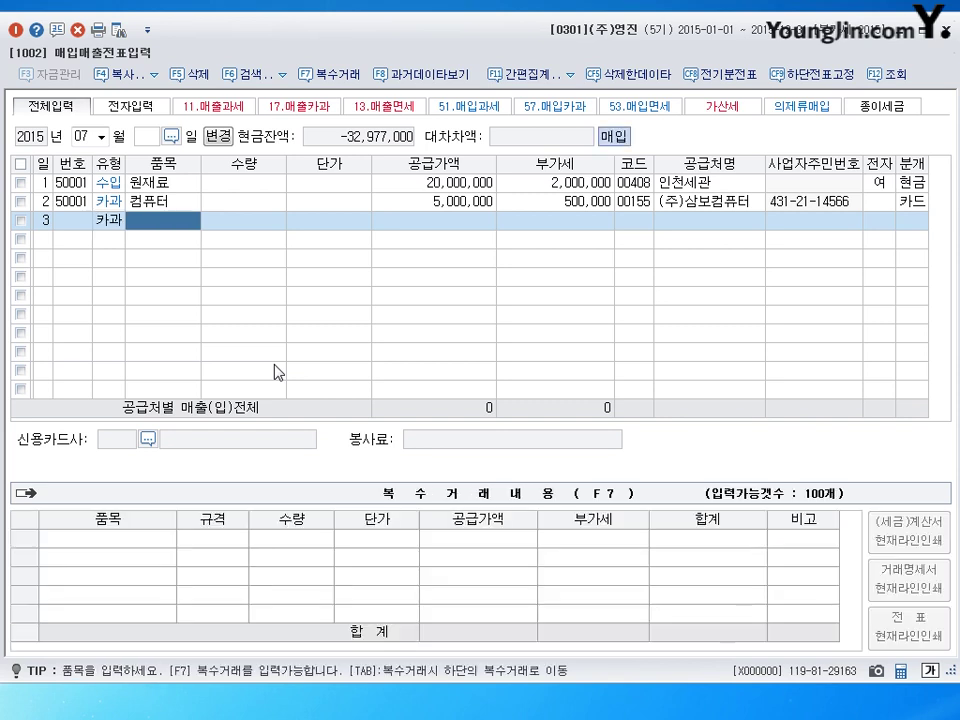
type("온ㅍㅜㅇㄱㅣ")
key("Return")
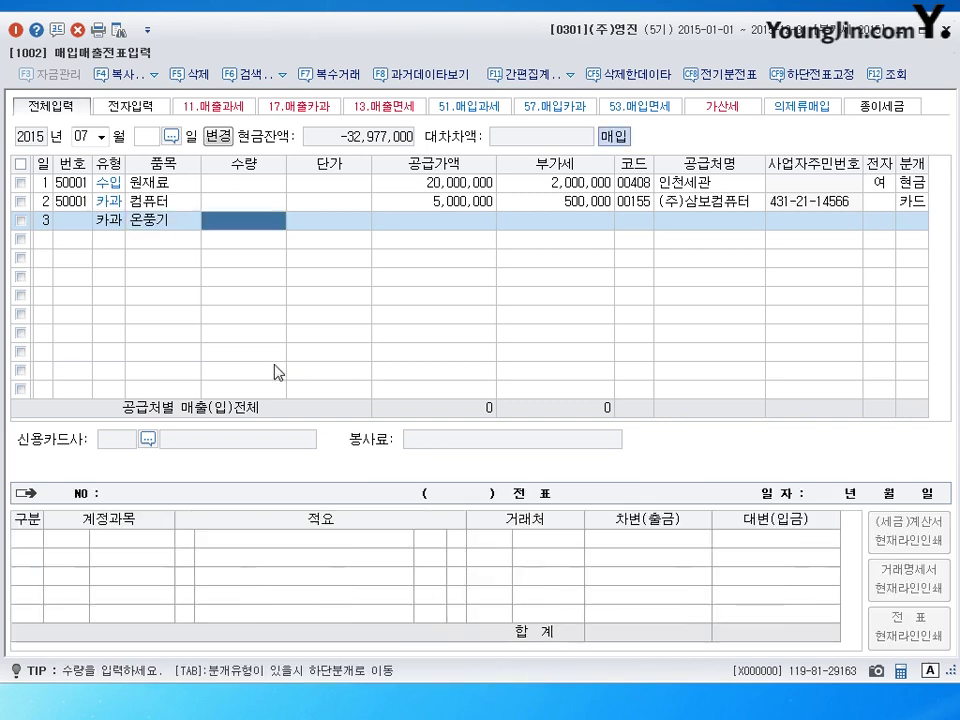
key("Return")
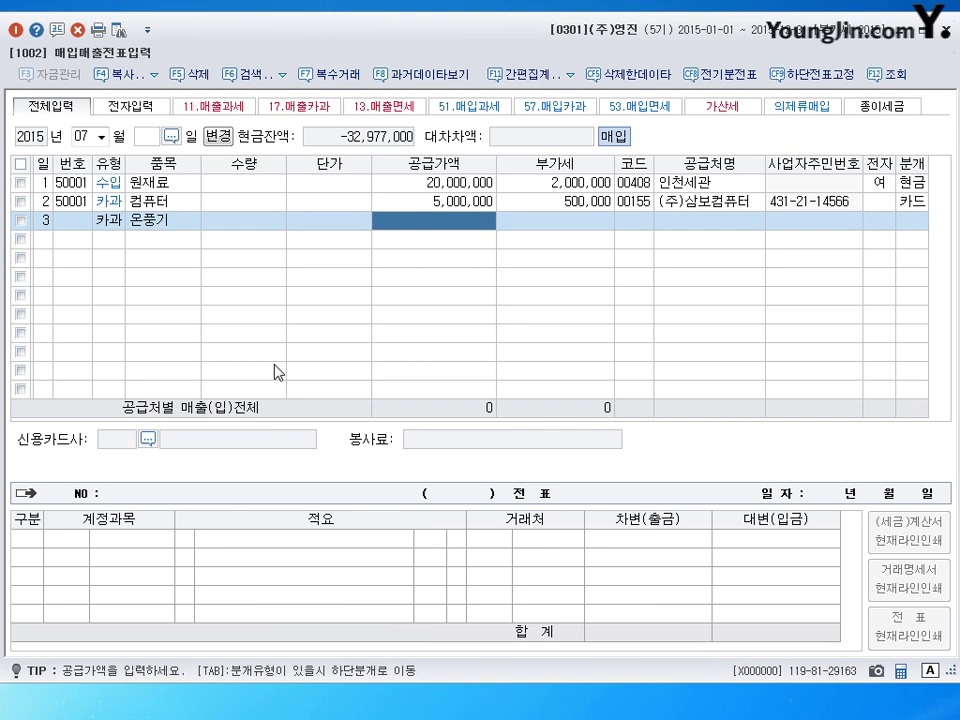
type("3000000")
key("Return")
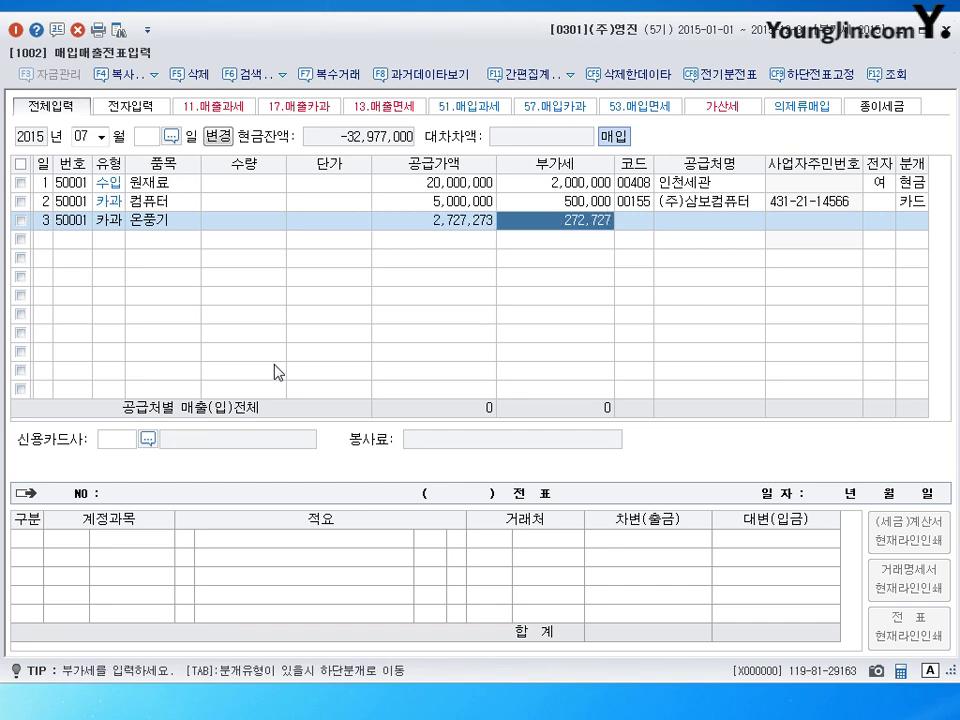
key("Return")
key("Left")
key("Left")
key("Left")
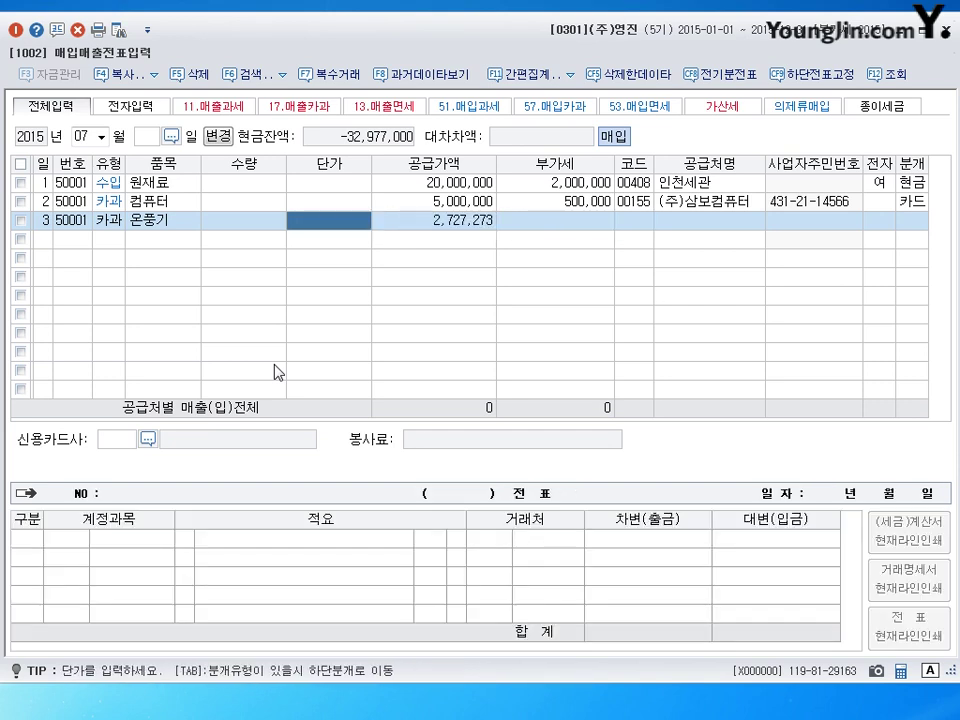
key("Right")
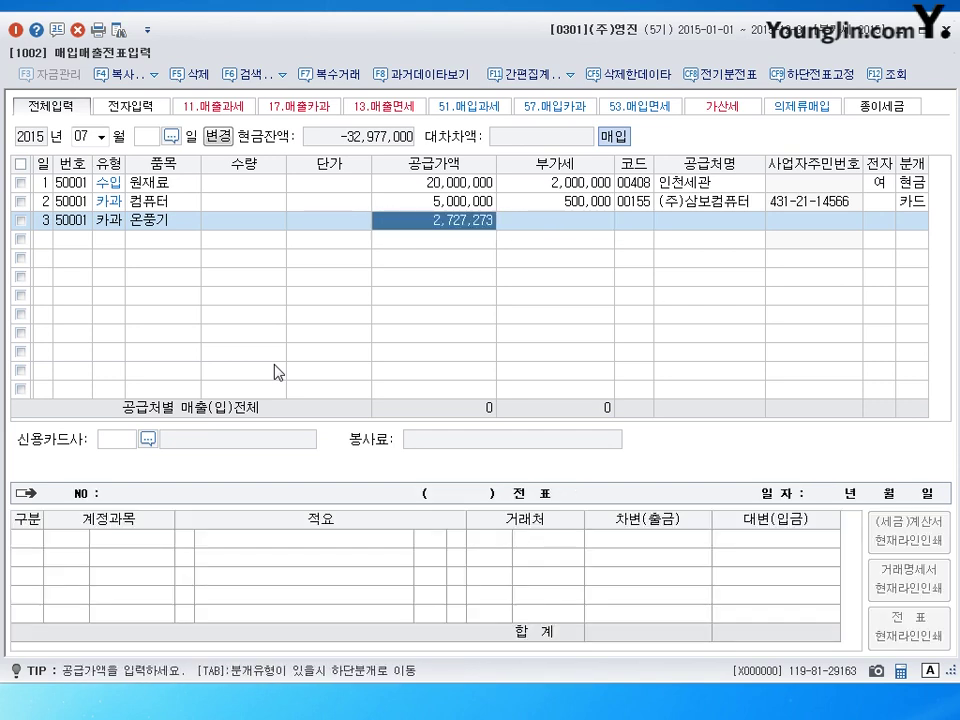
Step: Set the VAT-inclusive amount of the 온풍기 line to 3,300,000 and accept the calculated VAT
type("3300000")
key("Return")
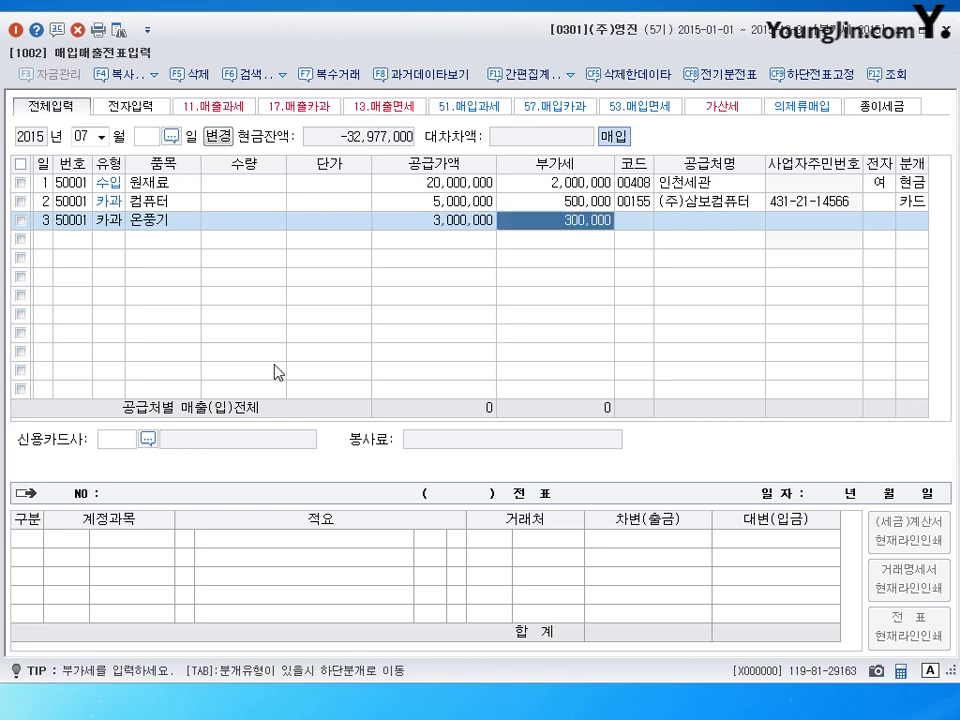
key("Return")
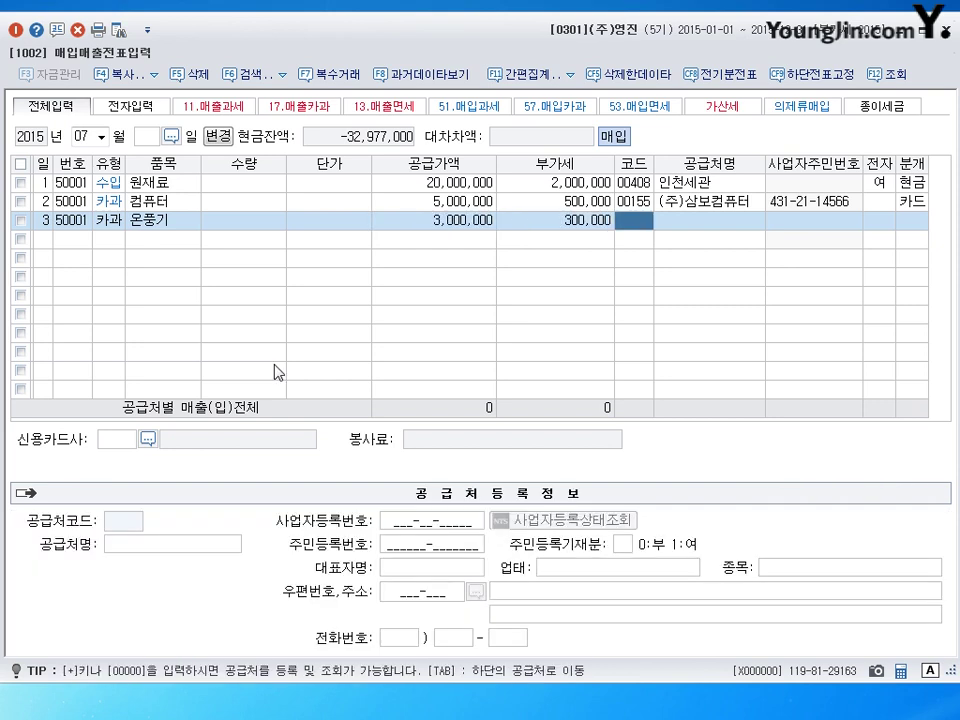
Step: Assign (주)포스코 as the supplier of the 온풍기 line and 국민카드 as its card company
type("포스")
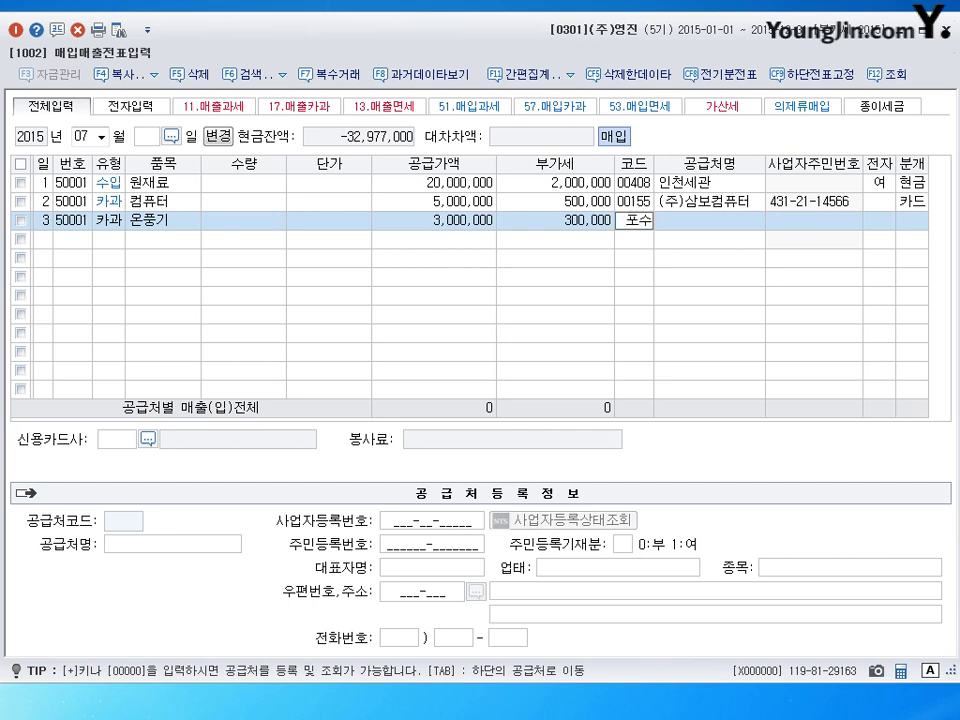
key("Return")
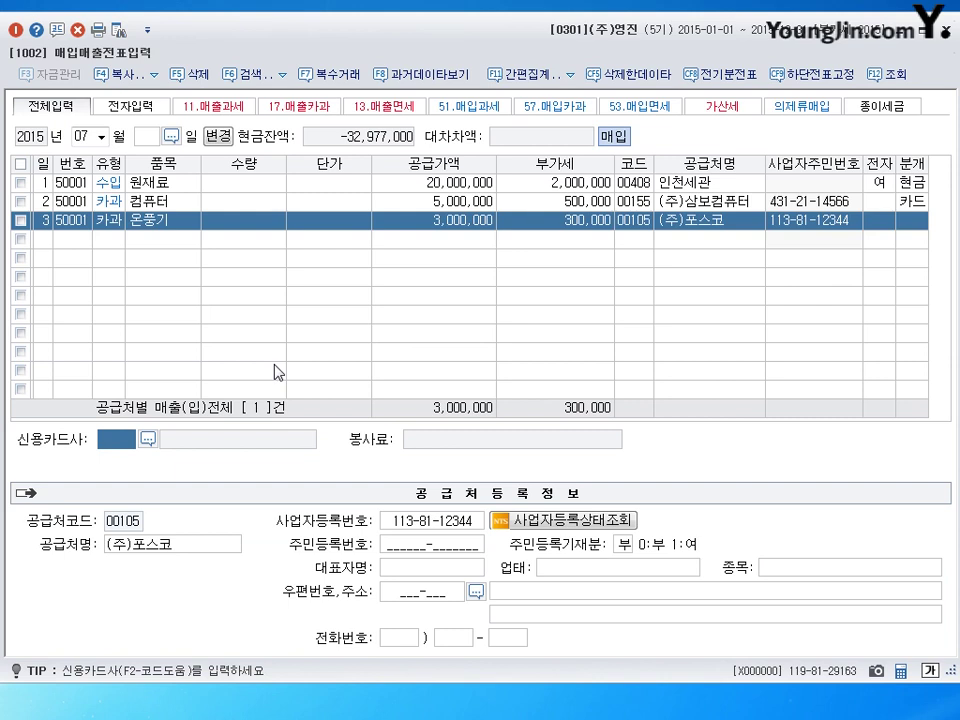
key("F2")
key("Return")
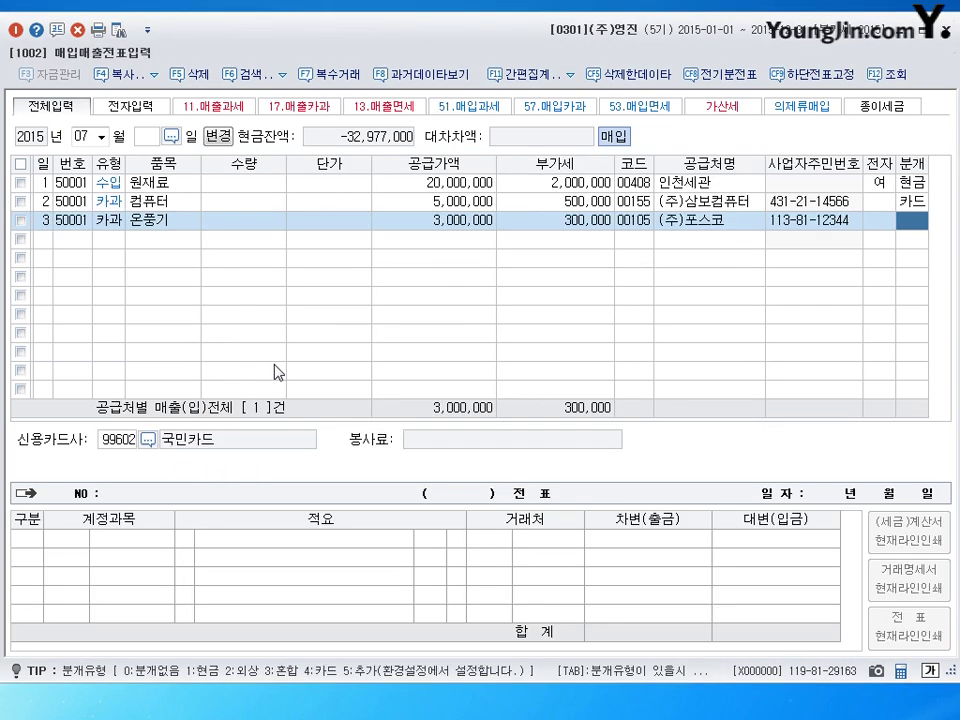
Step: Set the 온풍기 line's journal type to 4 (카드), change its 원재료 debit account to 212 비품 and complete the entry
type("4")
key("Return")
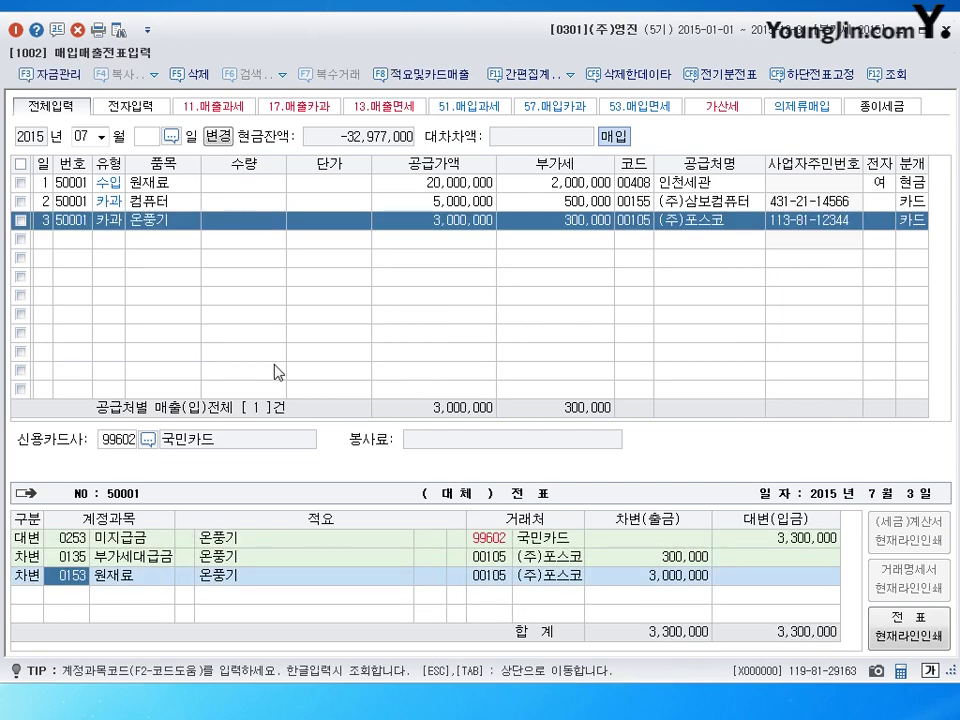
type("212")
key("Return")
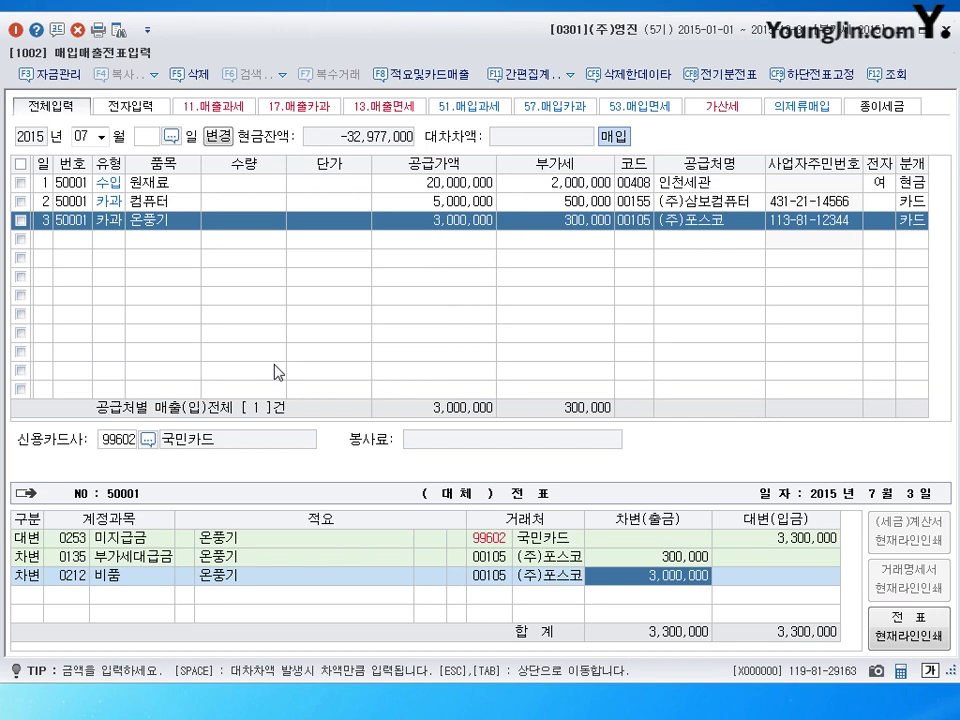
key("Return")
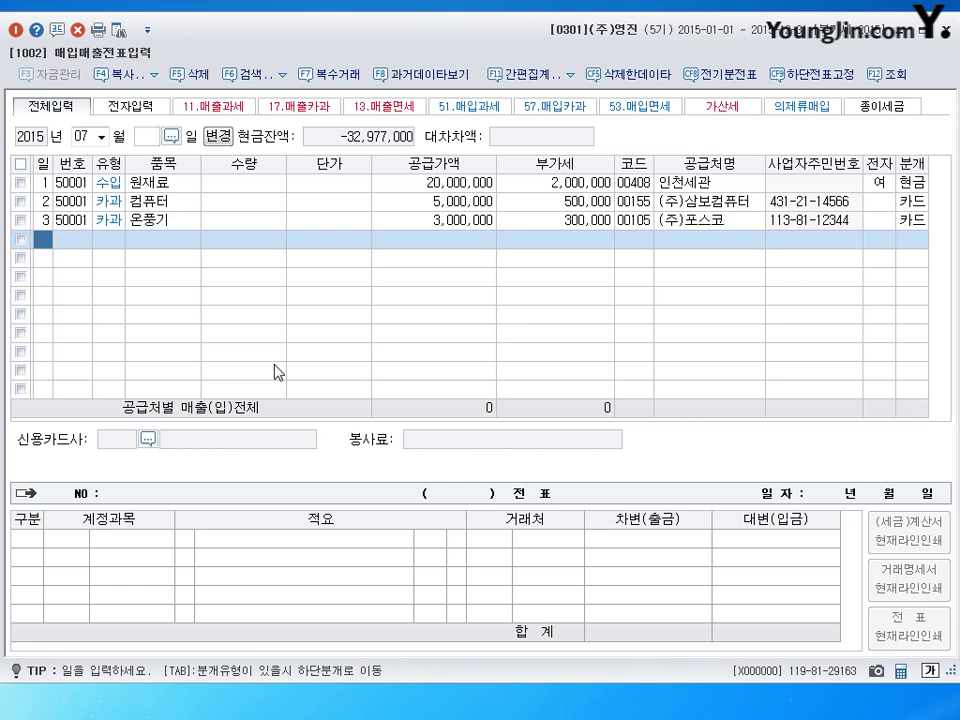
Step: Begin a line for July 4 with VAT type 58 카면 and enter 쌀과 부식 as the item
type("4")
key("Return")
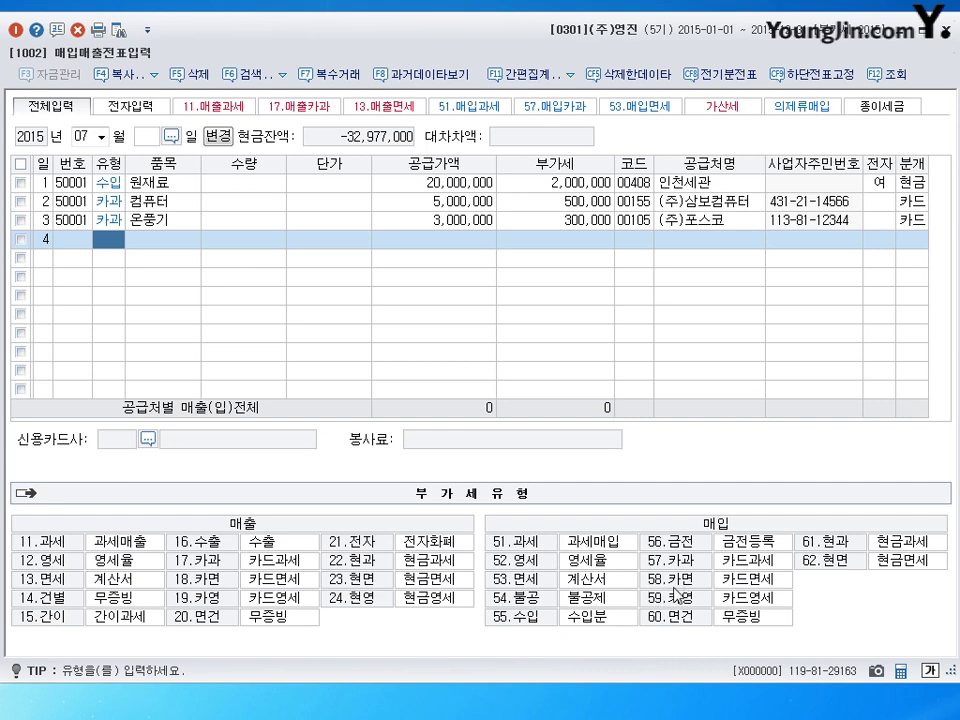
type("58")
key("Return")
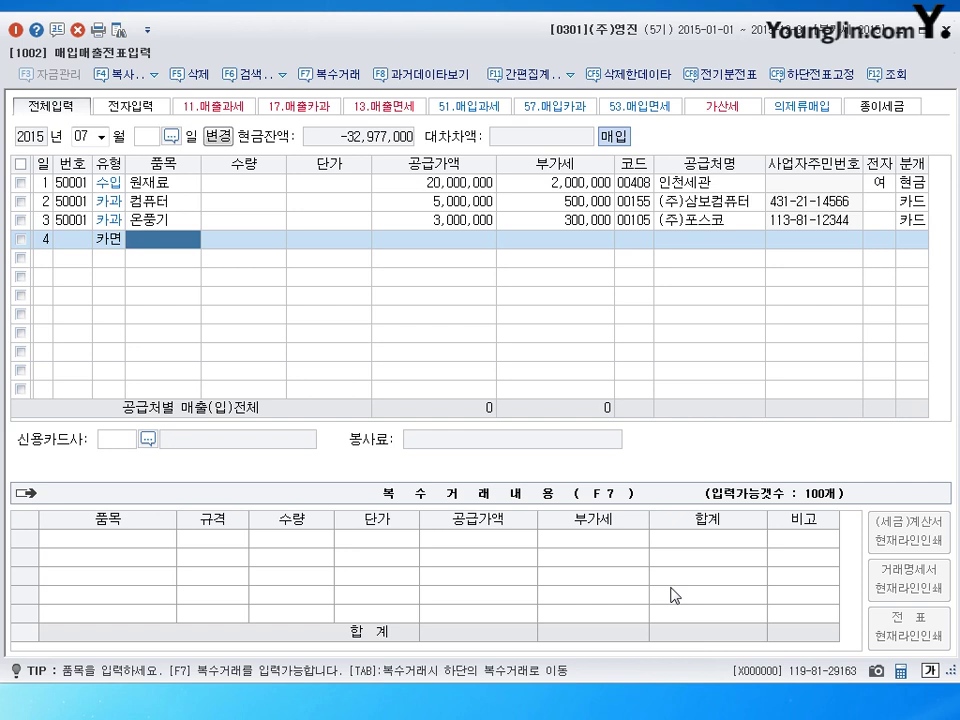
type("쌀떡")
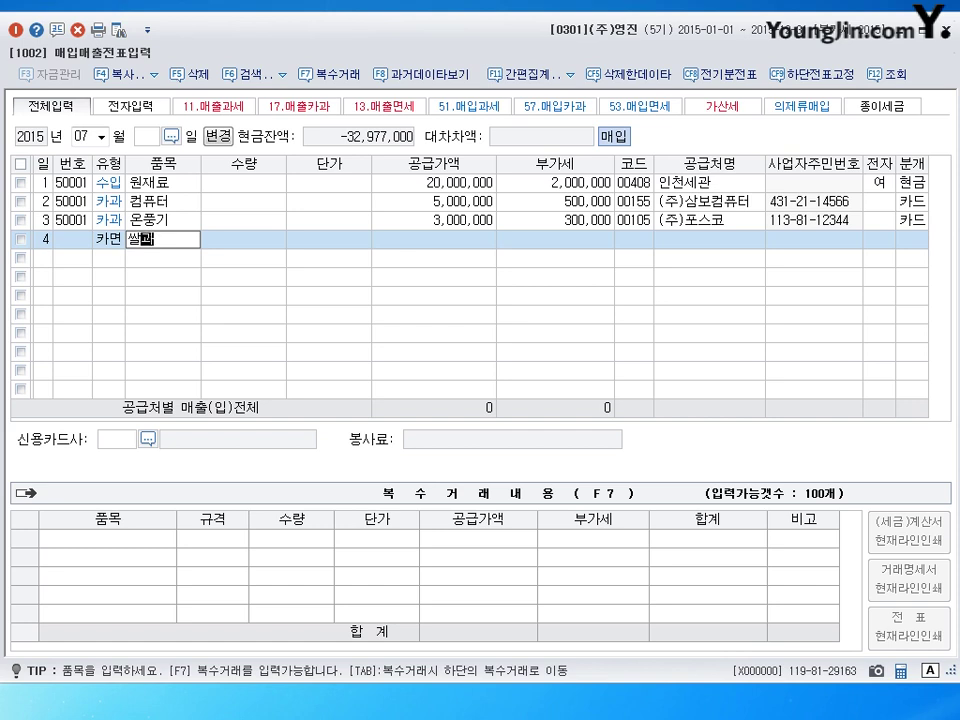
type("부식")
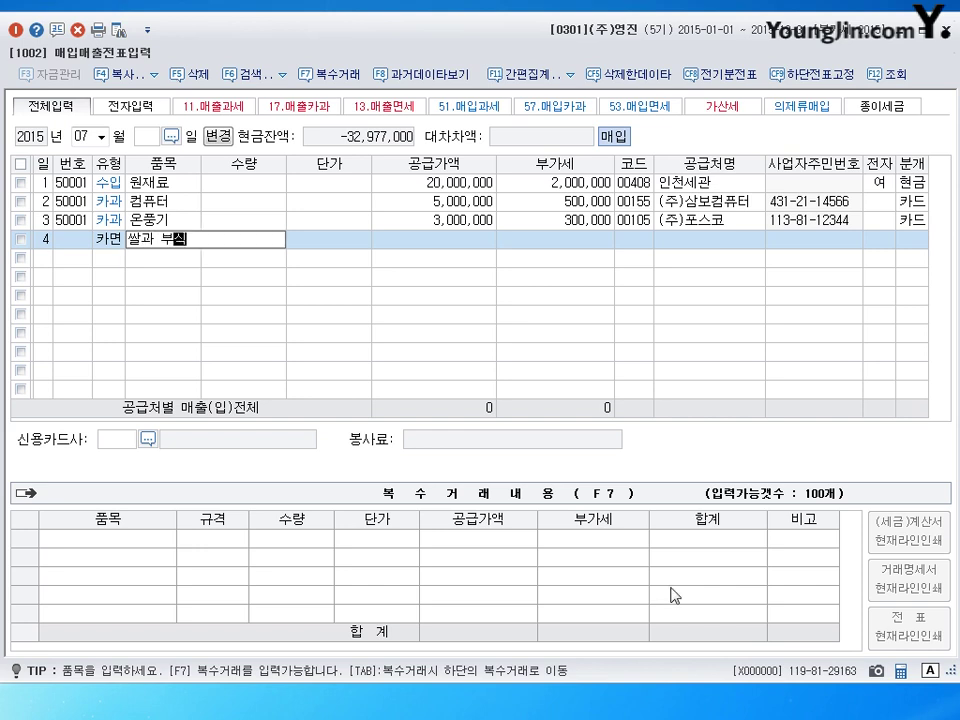
key("Return")
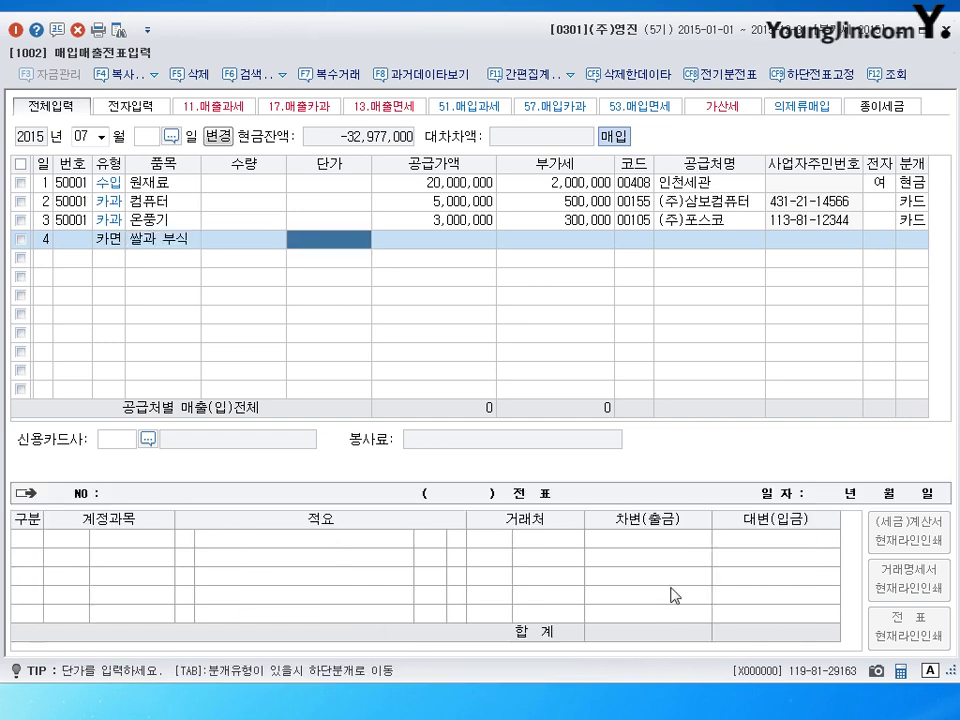
Step: Set the supply amount of the 쌀과 부식 line to 300,000, leaving its unit price blank
key("Return")
type("300,")
type("000")
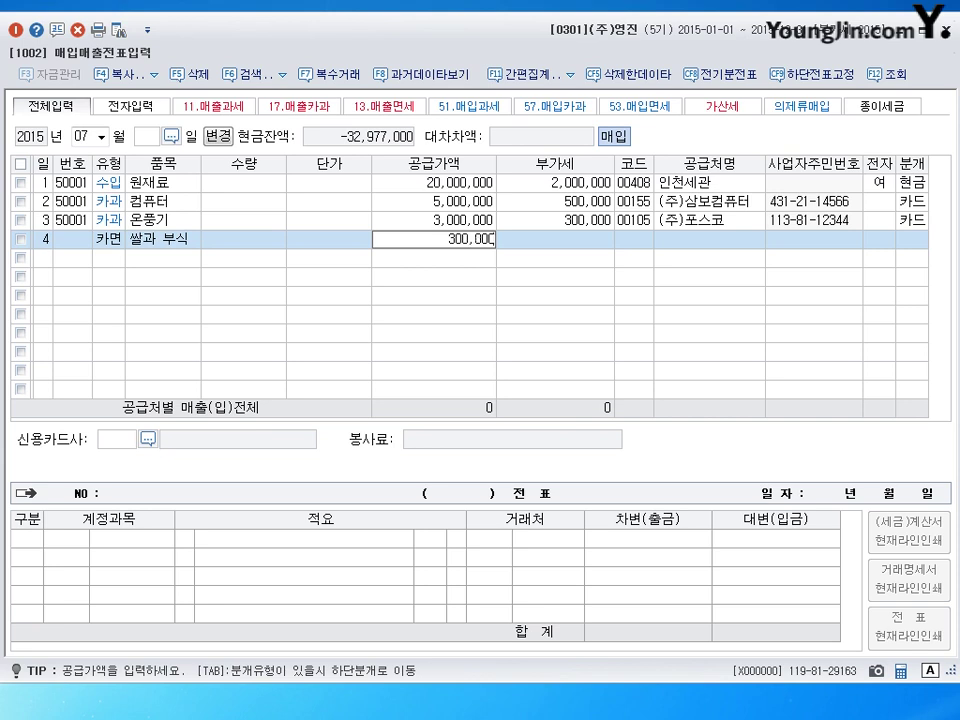
key("Return")
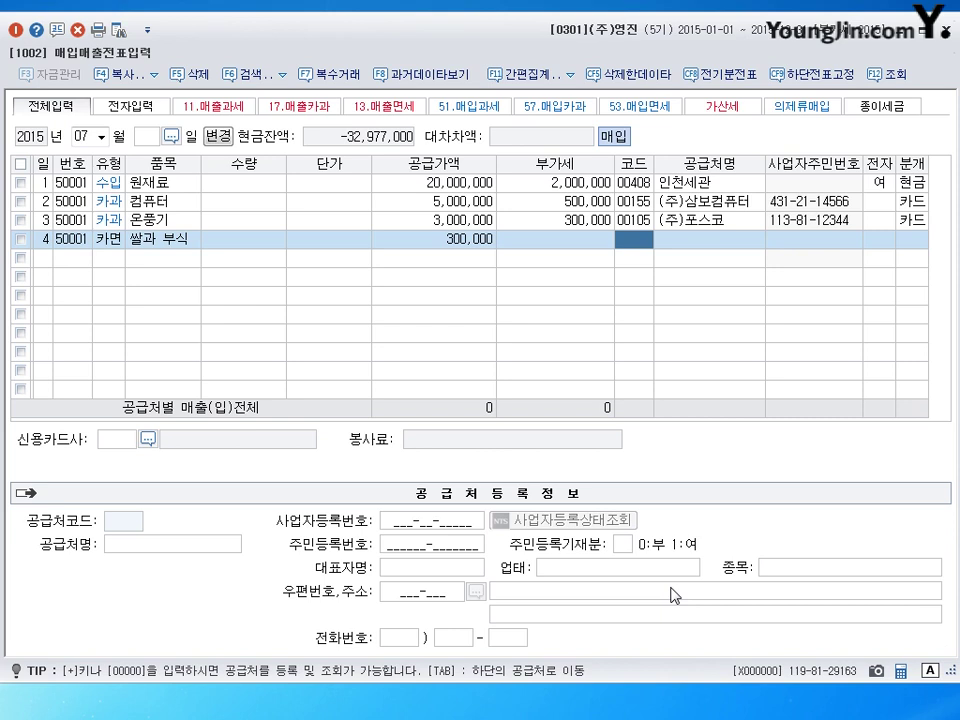
Step: Assign 충렬상회 as the supplier of the 쌀과 부식 line and 국민카드 as its card company
type("충ㄹ")
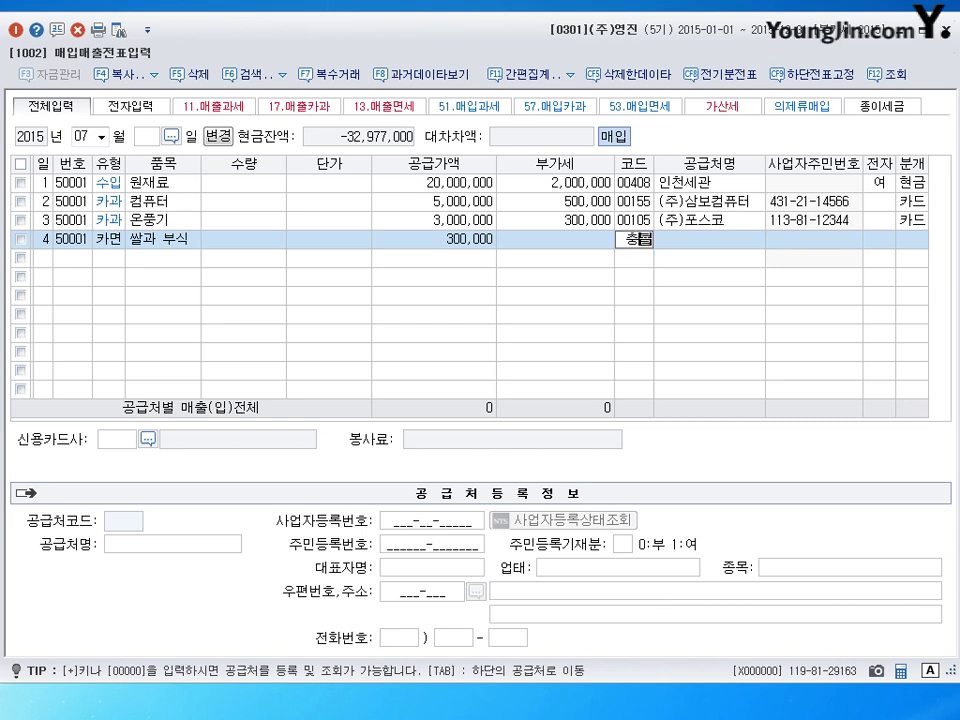
type("ㅕㄹ")
key("Return")
key("Return")
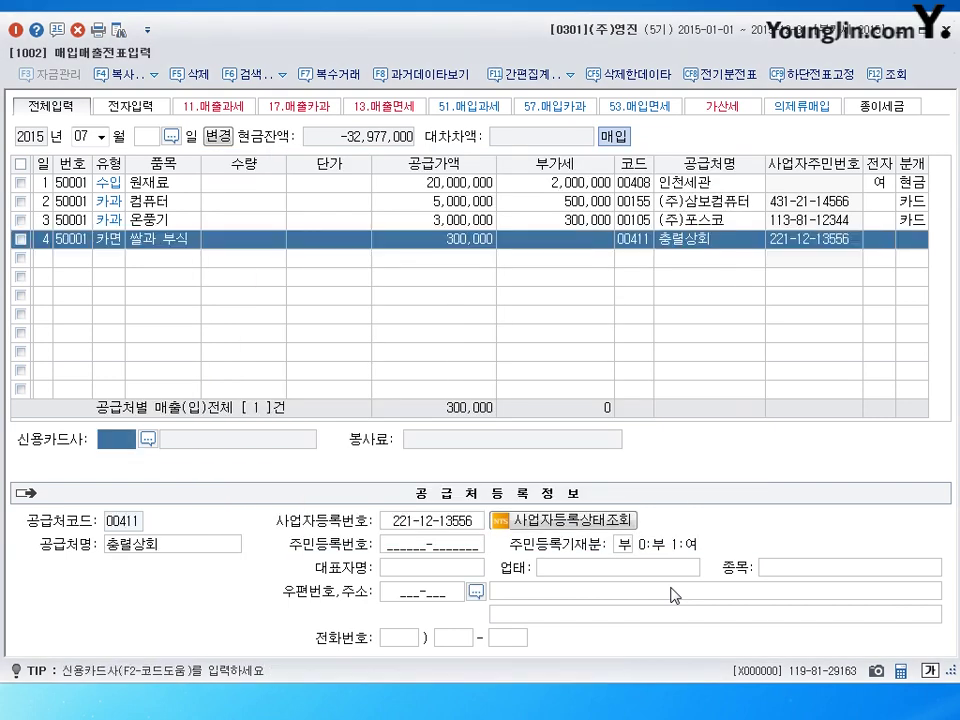
left_click(148, 439)
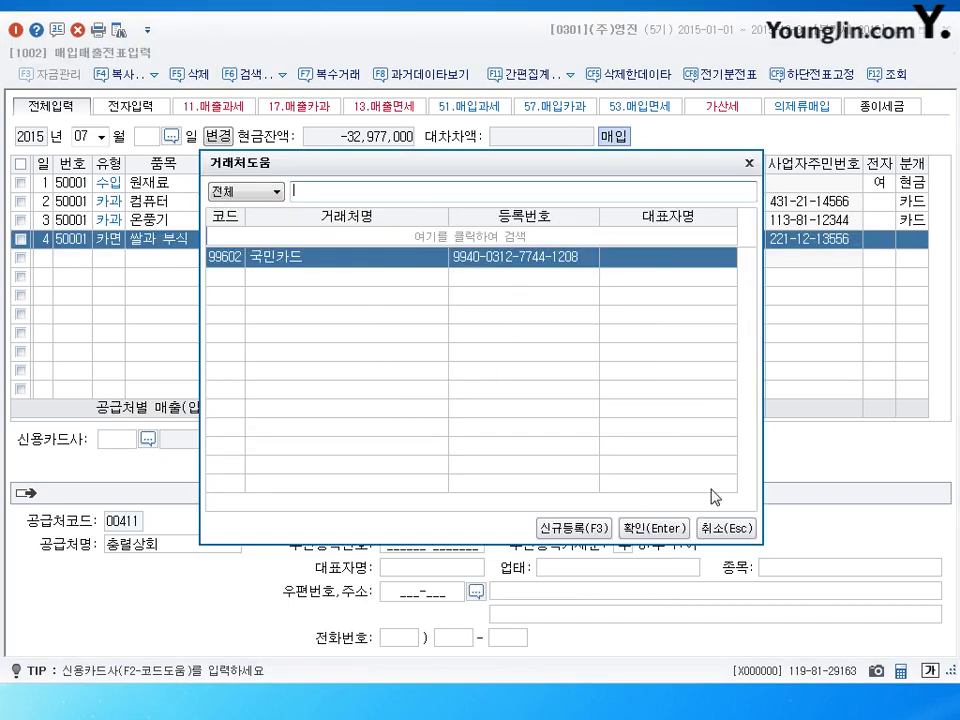
left_click(653, 527)
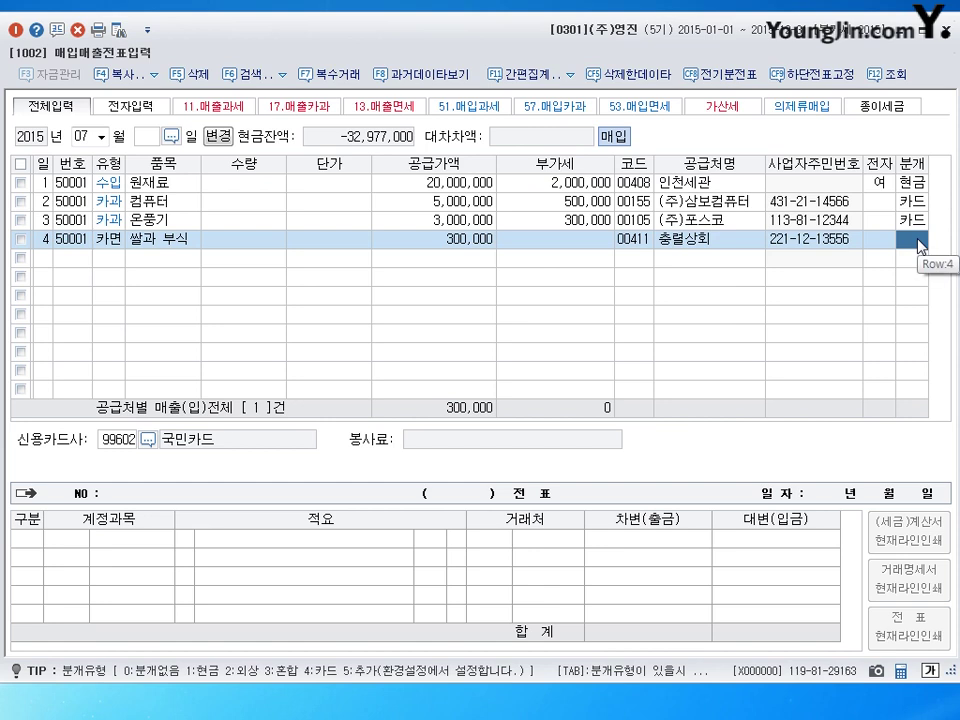
Step: Set the 쌀과 부식 line's journal type to 4 (카드), change its 원재료 debit account to 511 복리후생비 and complete the entry
type("4")
key("Return")
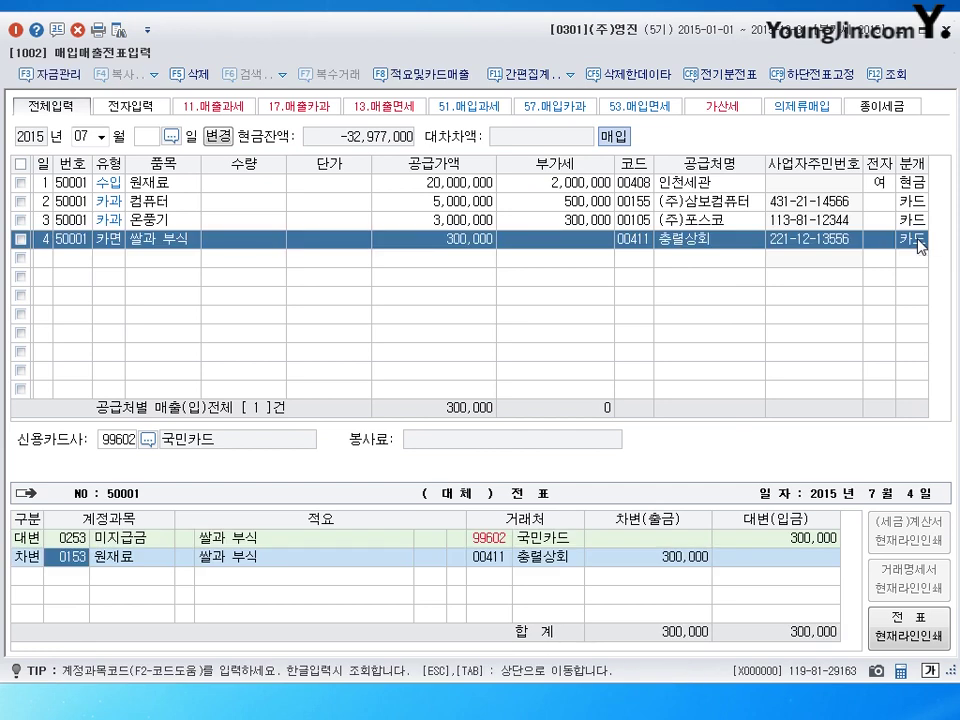
type("511")
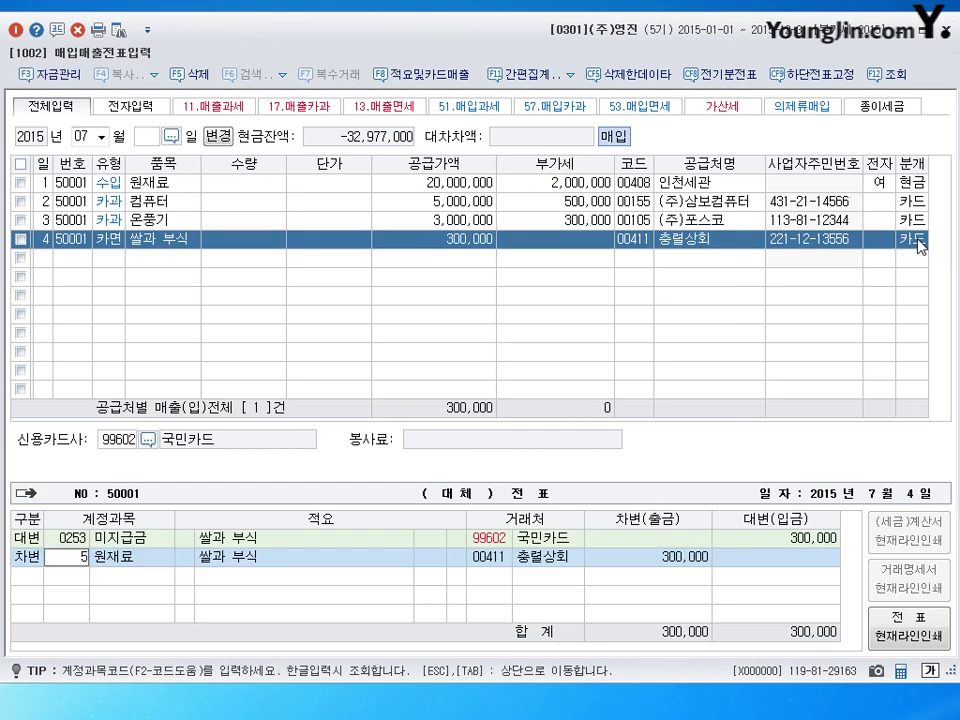
key("Return")
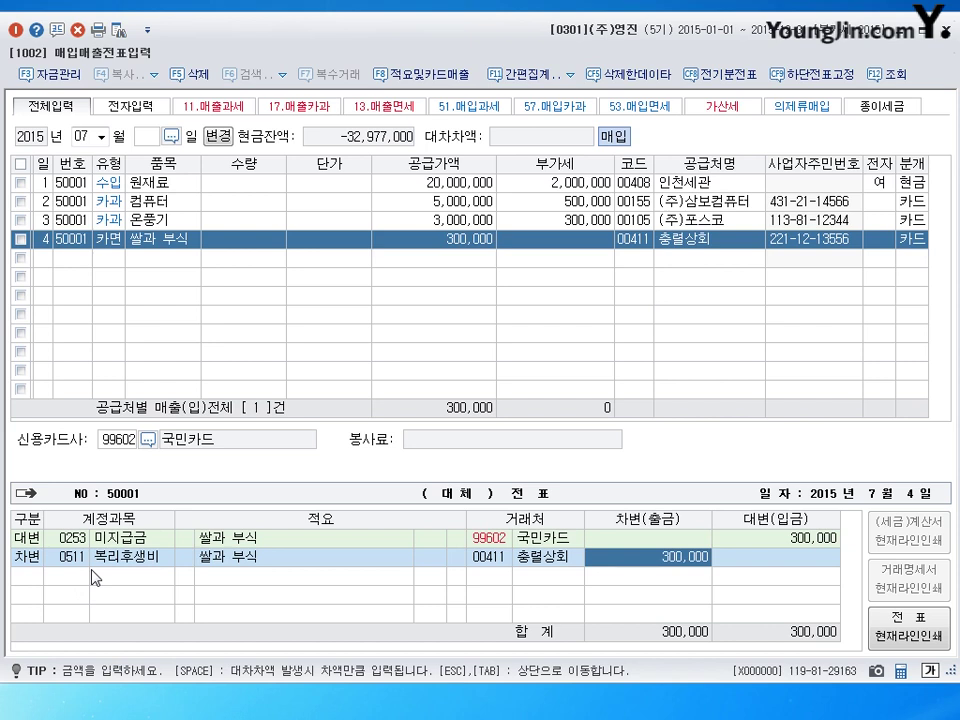
key("Return")
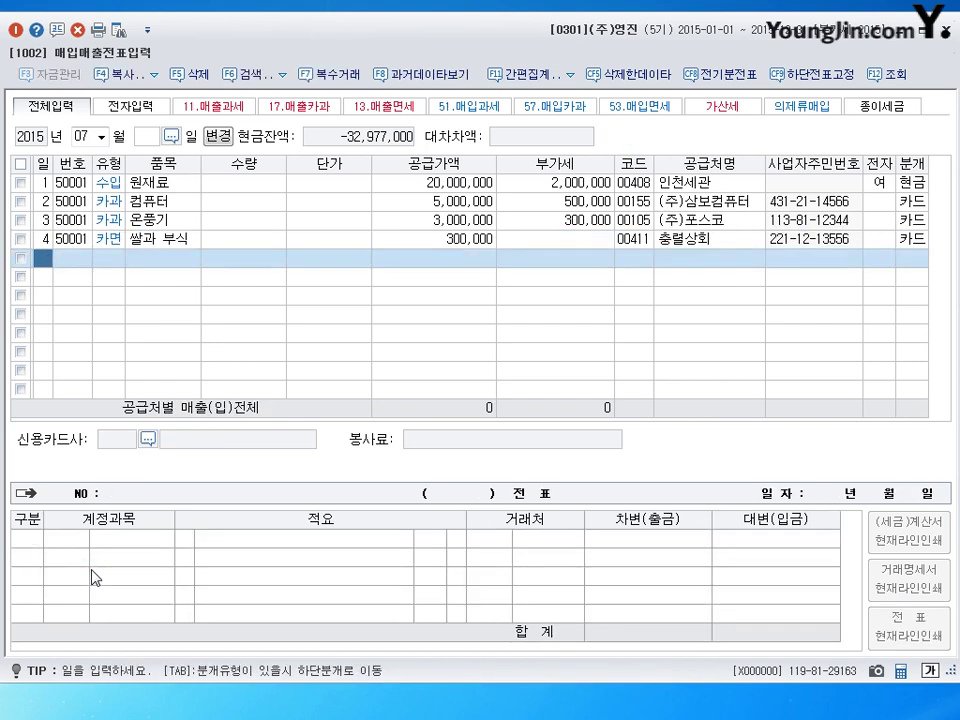
Step: Begin a line for July 5 with VAT type 58 카면, item 한우갈비셋트 and a supply amount of 1,100,000
type("5")
key("Return")
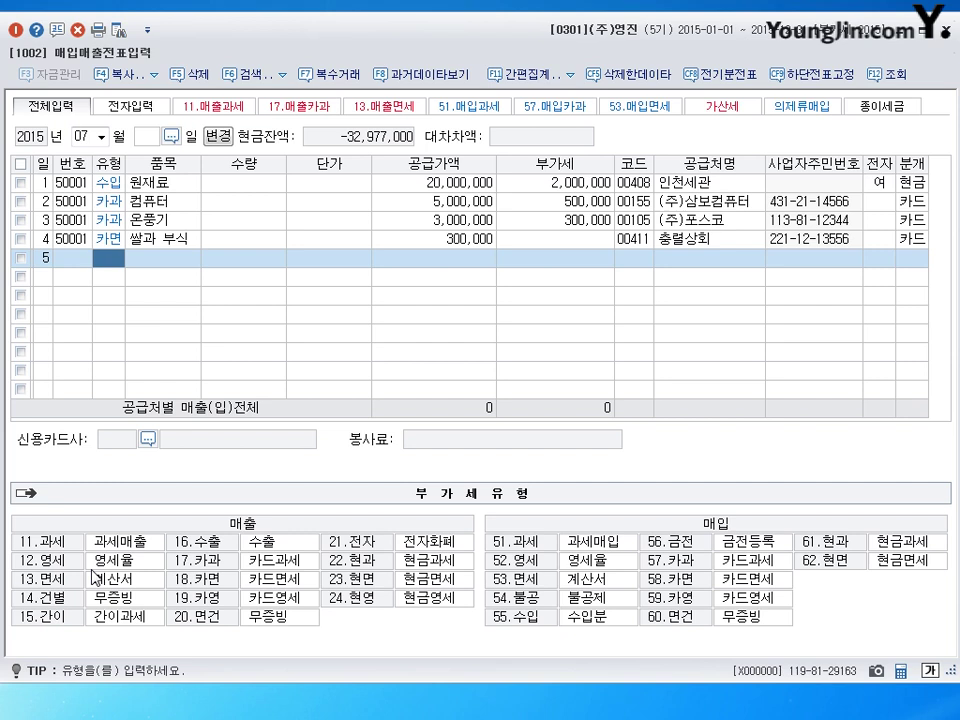
type("58")
key("Return")
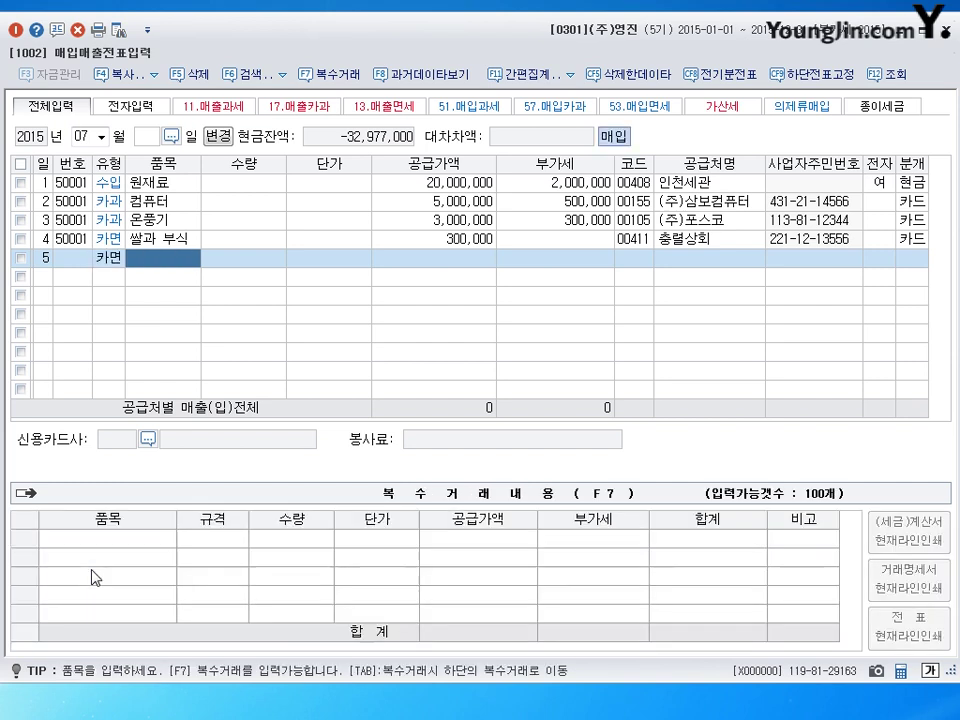
type("한우")
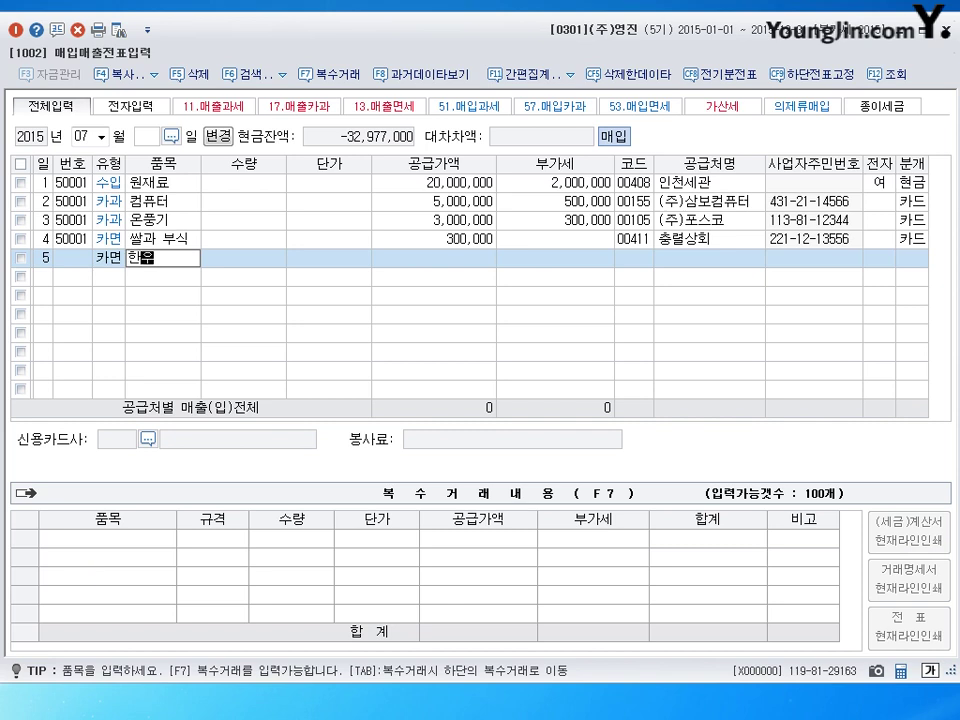
type("갈비세")
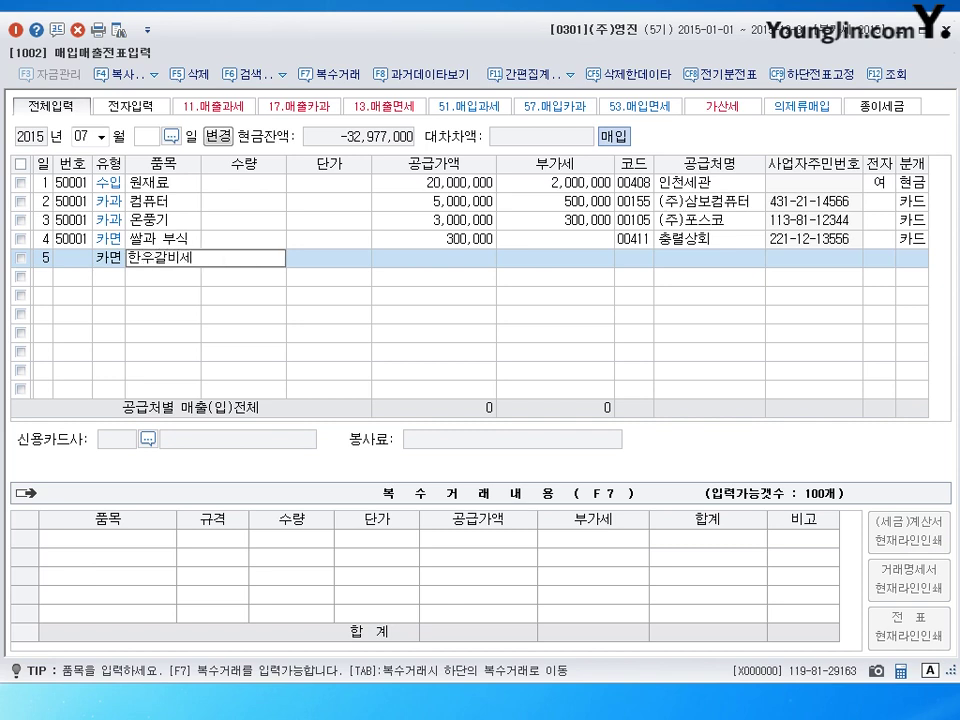
key("BackSpace")
type("셋트")
key("Return")
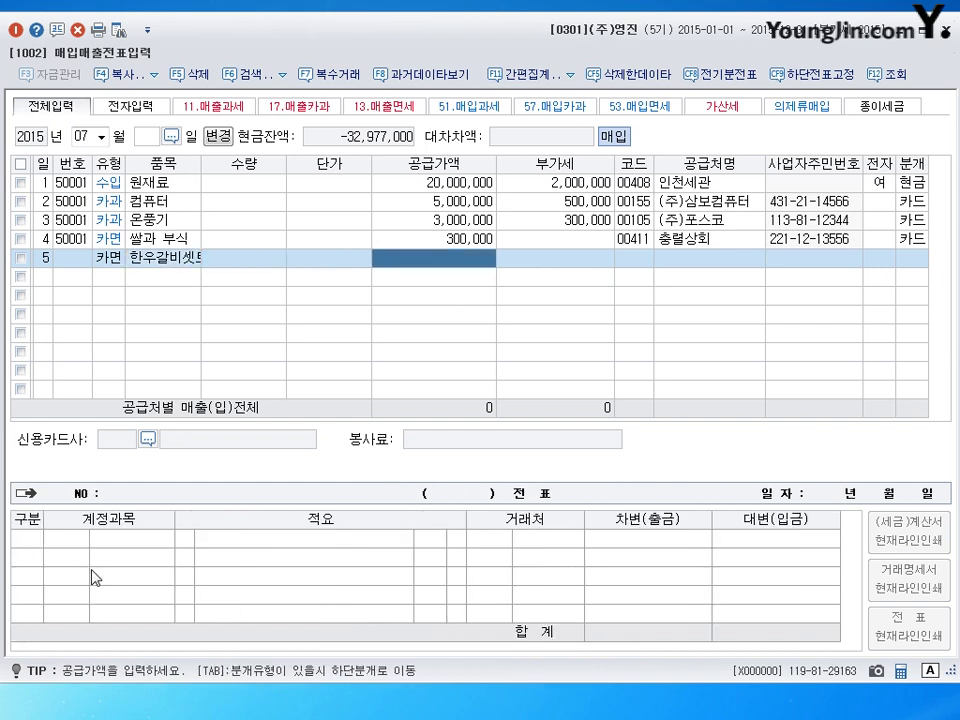
type("1100000")
key("Return")
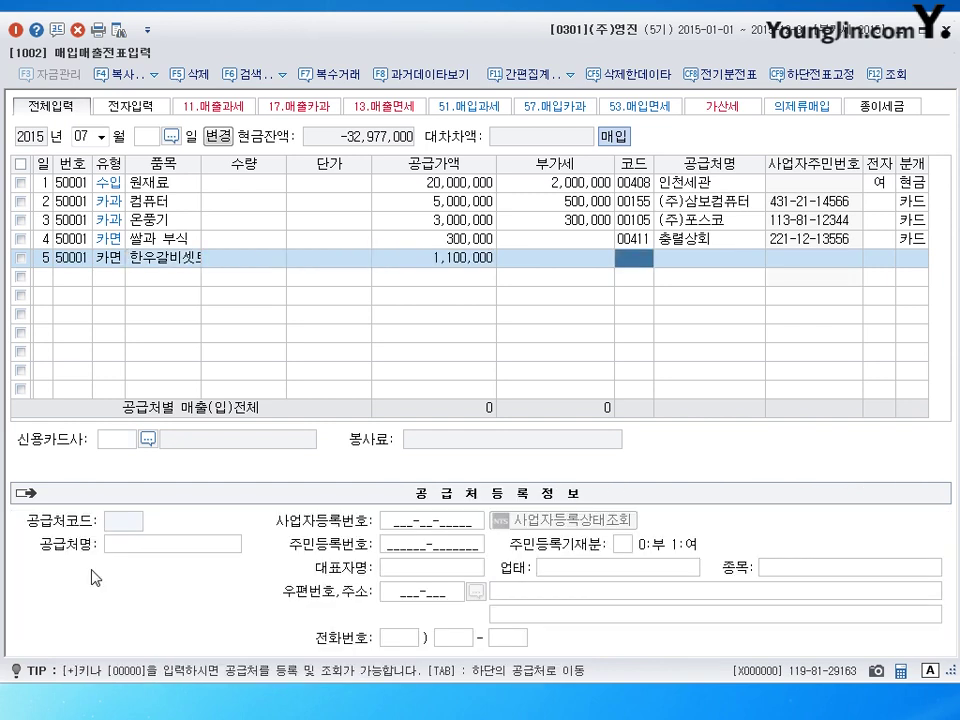
Step: Assign 대전백화점 as the supplier of the 한우갈비셋트 line and 국민카드 as its card company
type("대전")
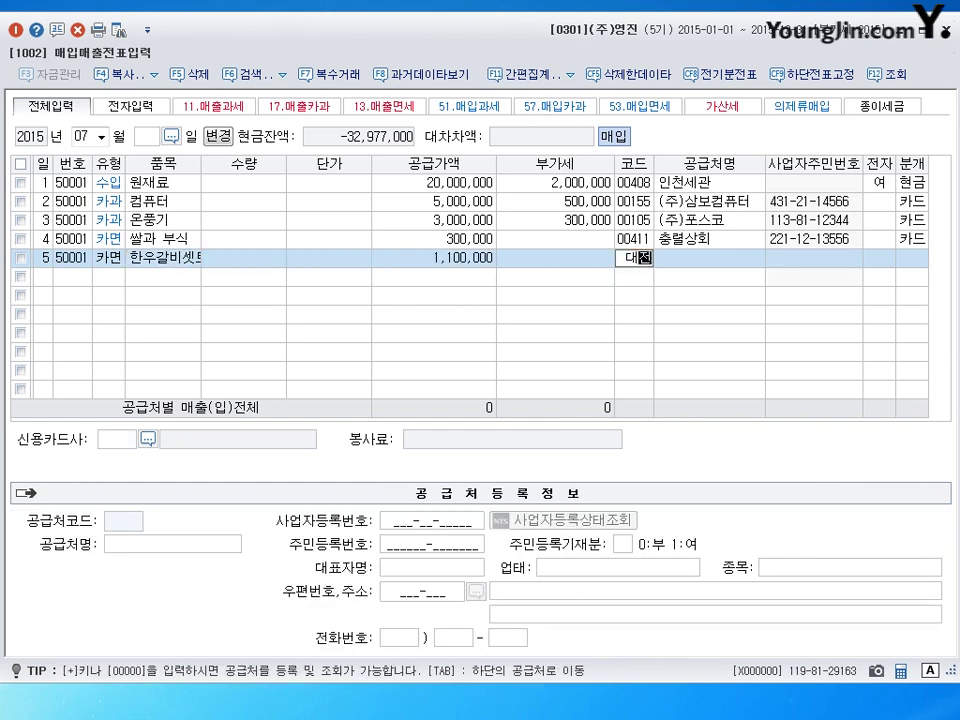
key("Return")
key("Return")
key("Return")
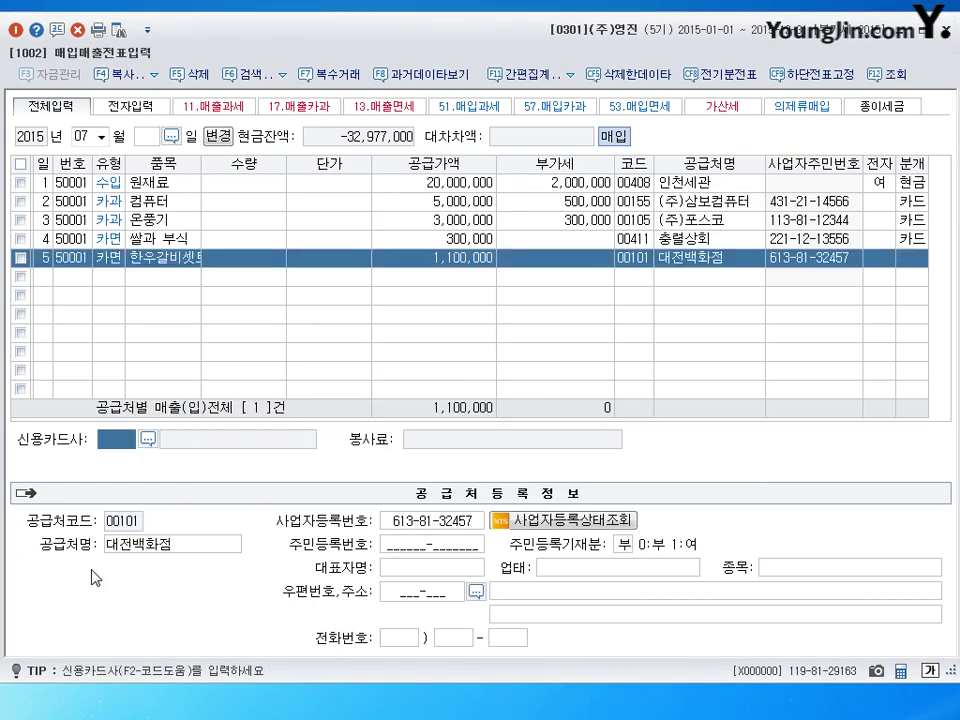
key("F2")
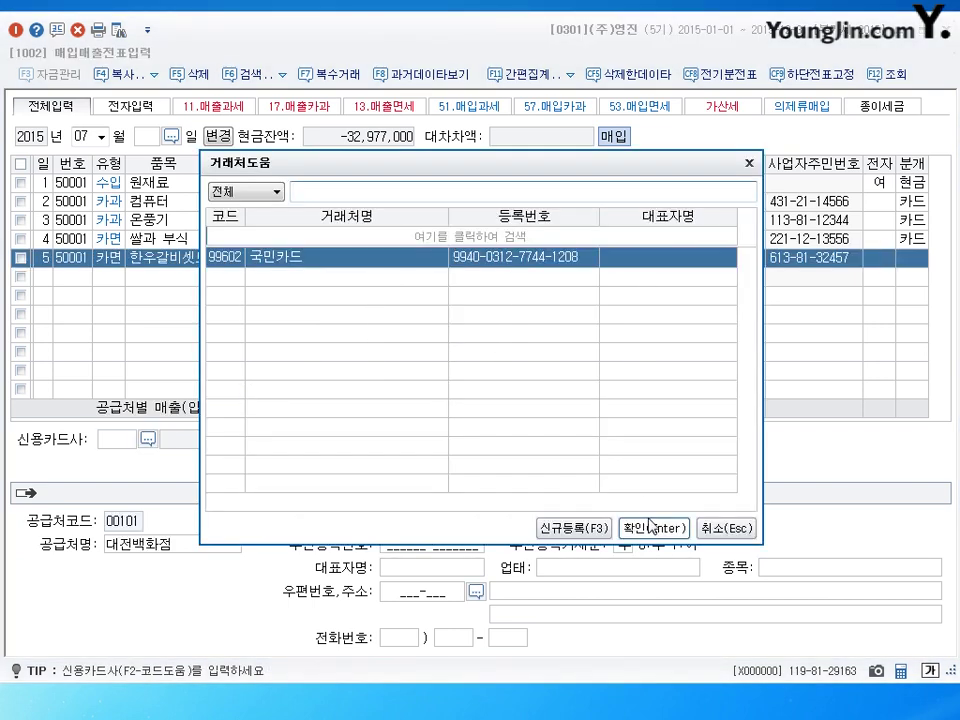
left_click(649, 526)
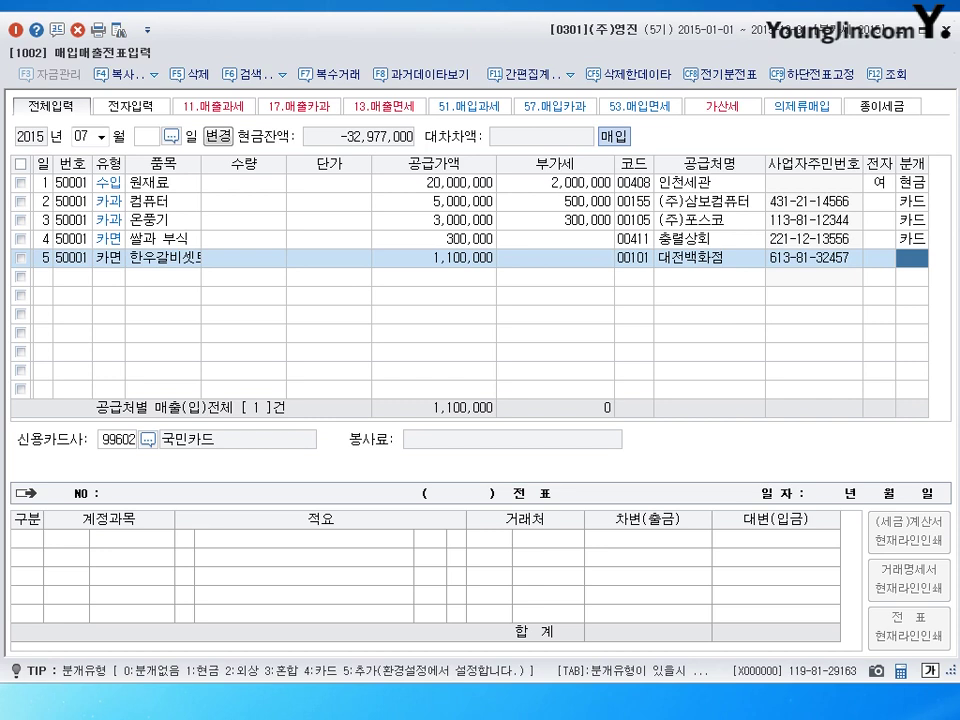
Step: Set the 한우갈비셋트 line's journal type to 4 (카드) and its debit account to 511 복리후생비 with an amount of 400,000
type("4")
key("Return")
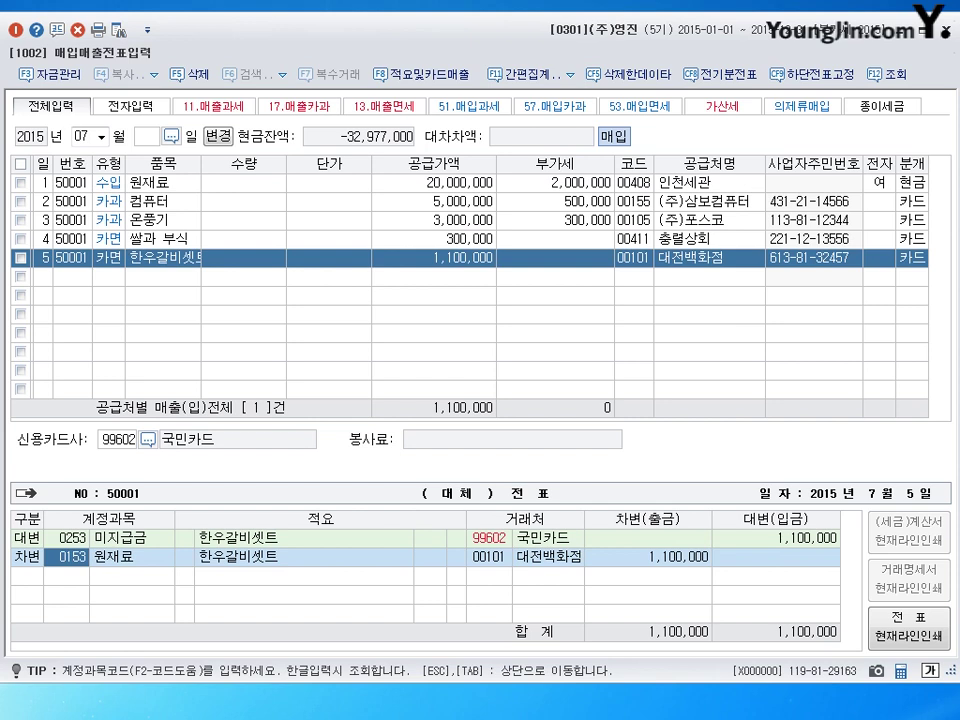
type("511")
key("Return")
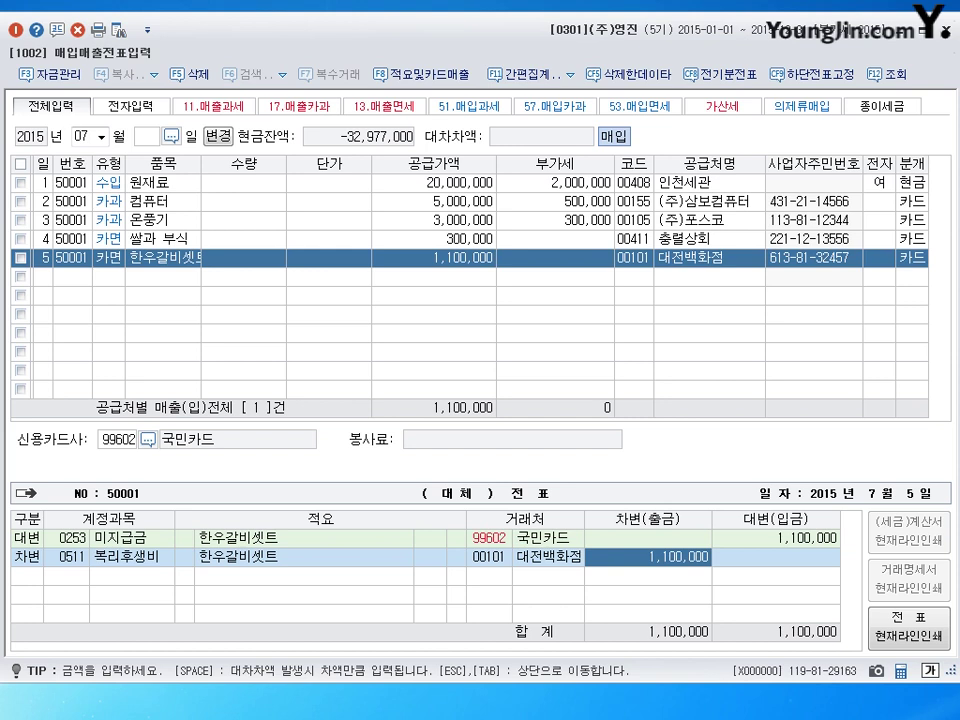
type("400000")
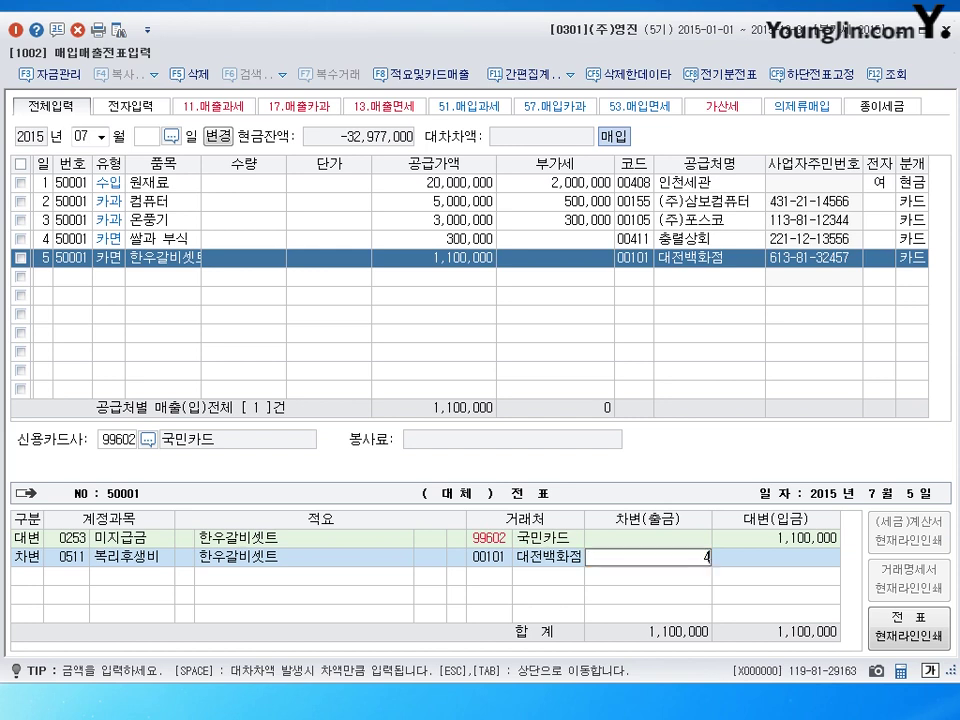
key("Return")
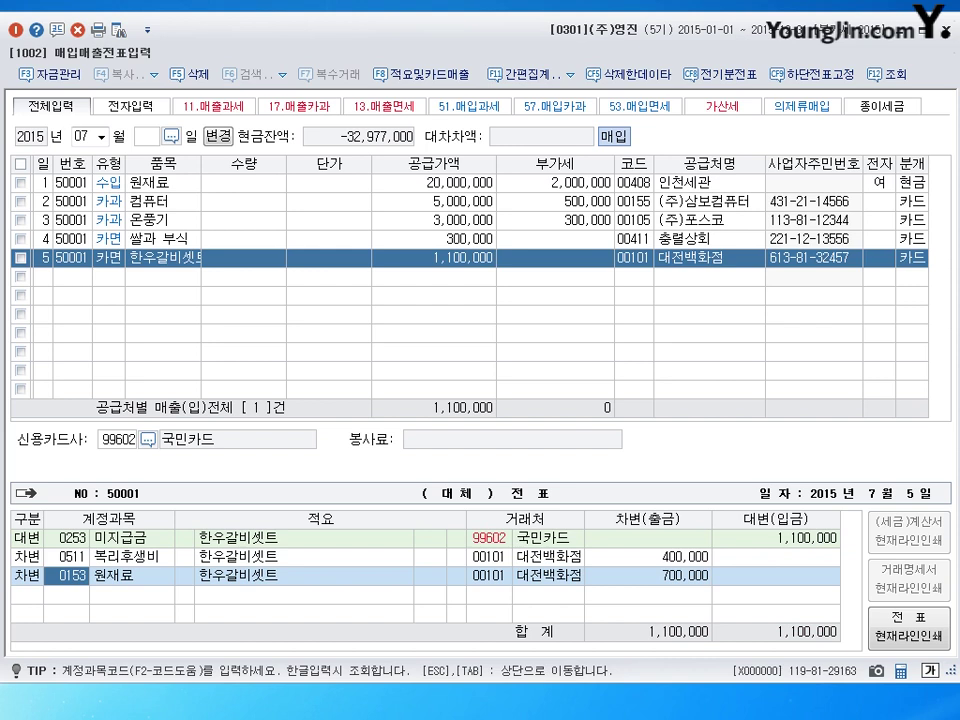
Step: Change the second debit row of the 한우갈비셋트 entry from 원재료 to 813 접대비, accept 700,000 and complete the entry
type("81")
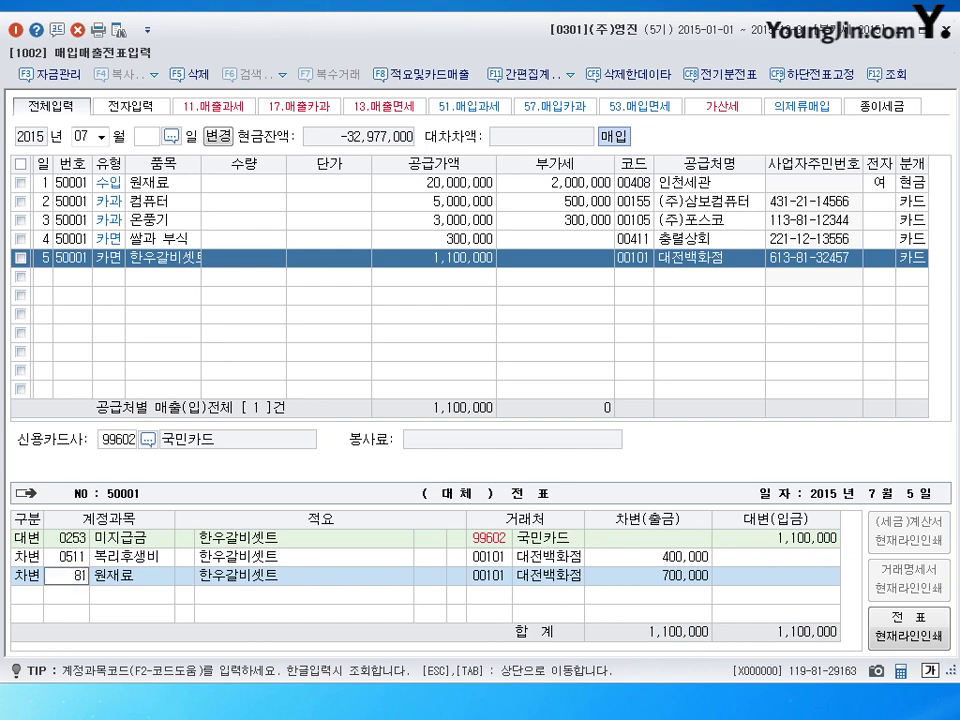
key("Return")
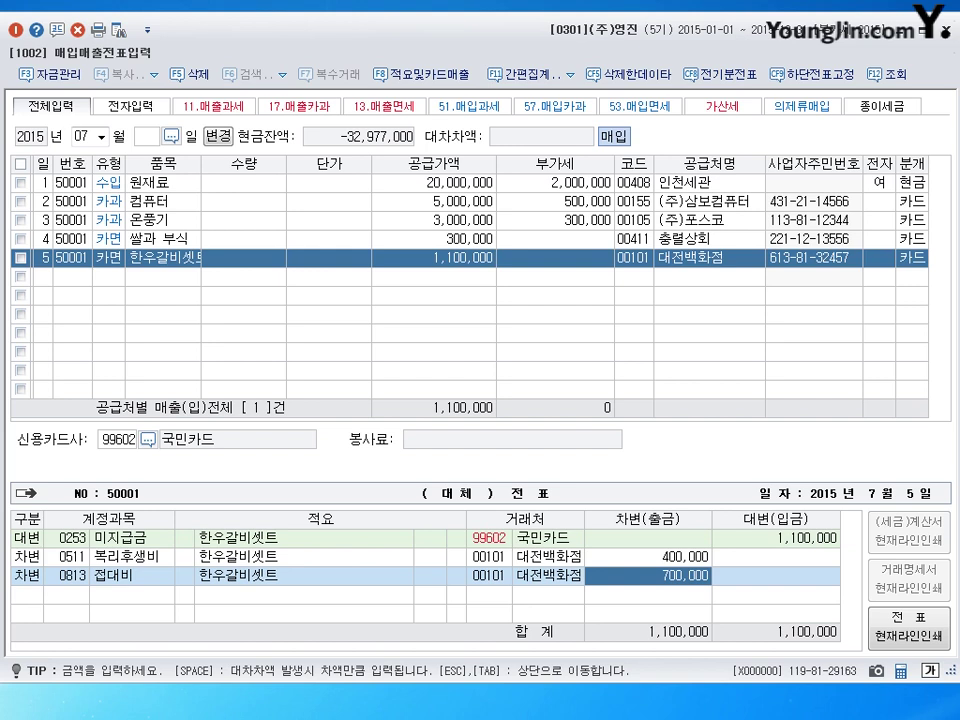
key("Return")
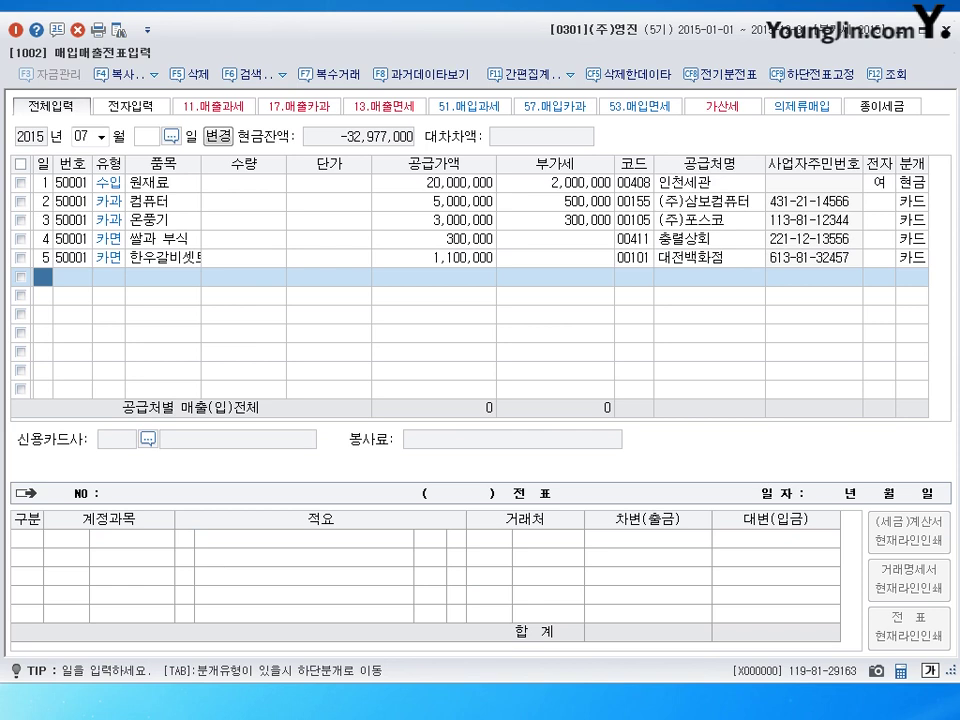
Step: Begin a purchase line for July 6 with VAT type 61 현과 and item 책상
type("6")
key("Return")
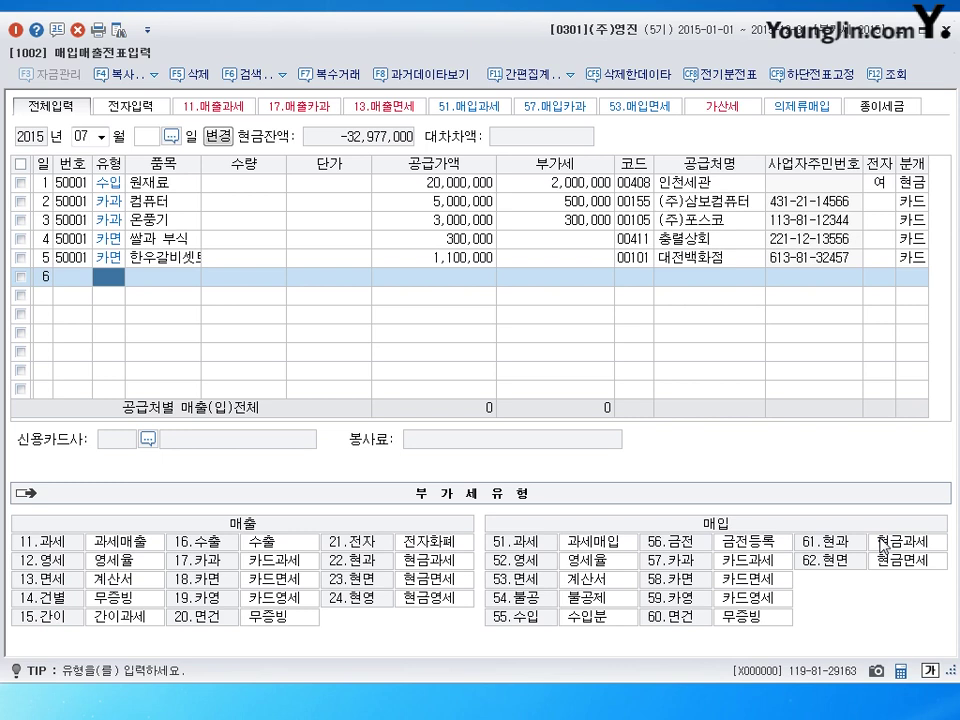
type("61")
key("Return")
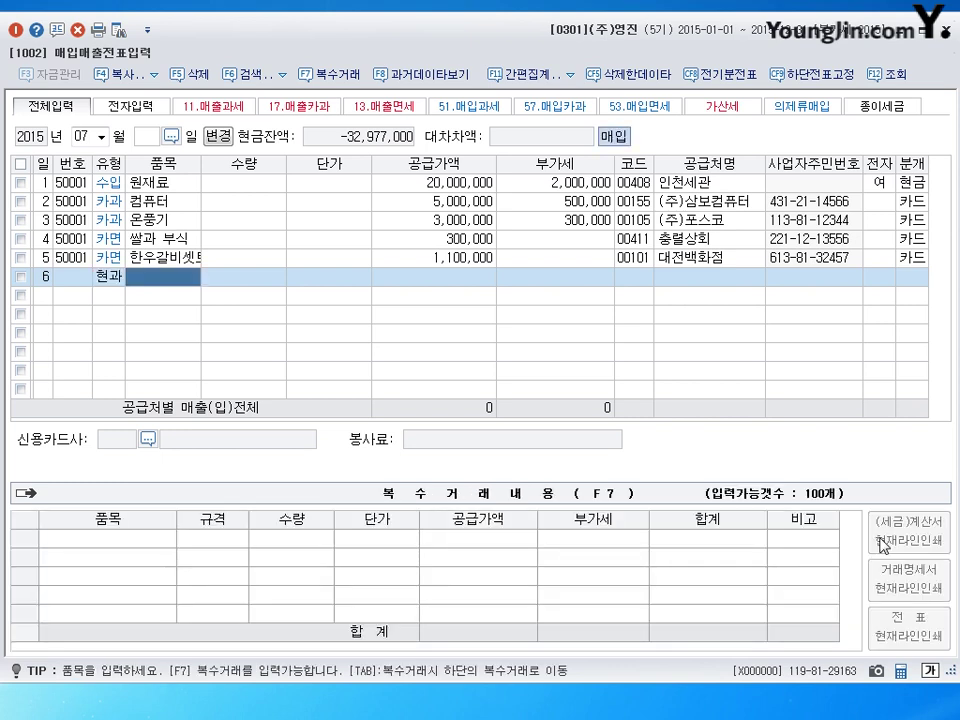
type("ㅊ")
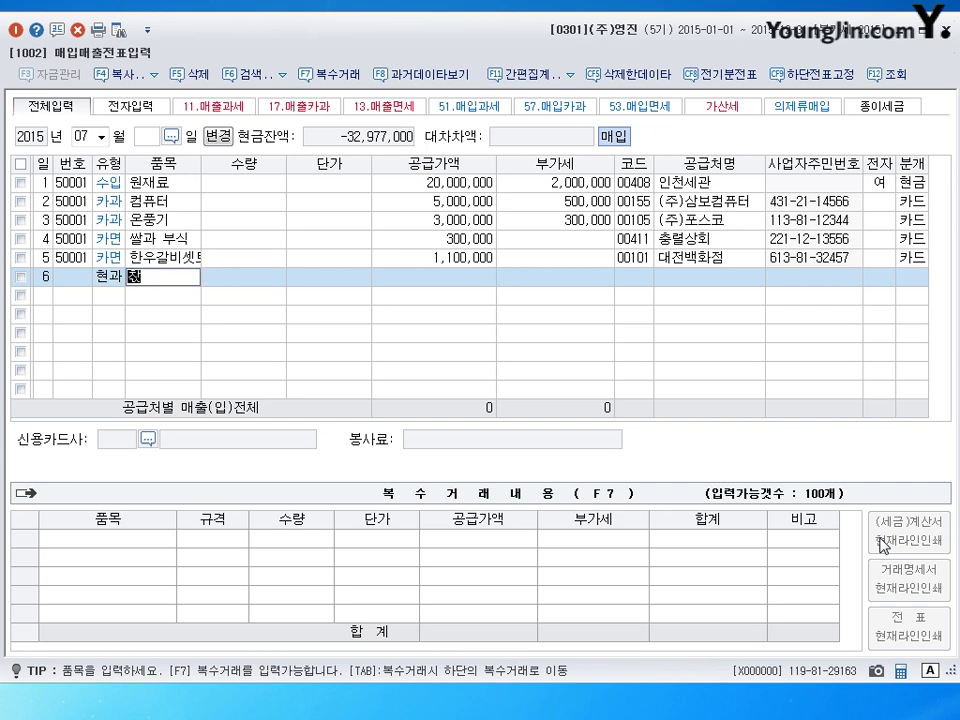
type("ㅐㄱㅅㅏㅇ")
key("Return")
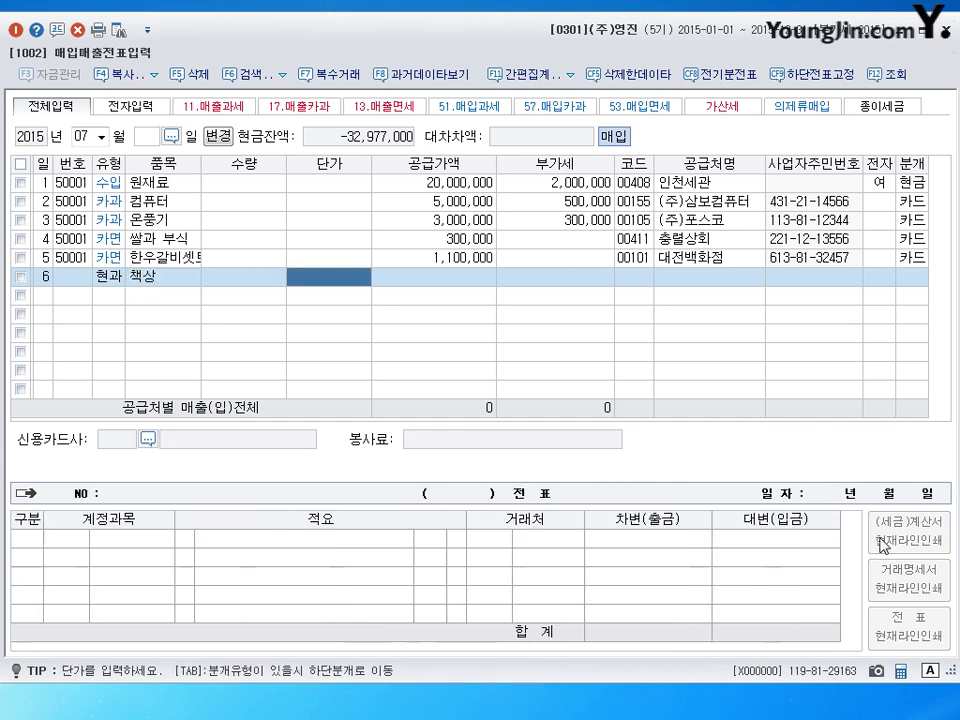
Step: Enter the VAT-inclusive amount 1,650,000 as the 책상 line's supply value and assign 송탄가구(주) as its supplier
key("Return")
type("1")
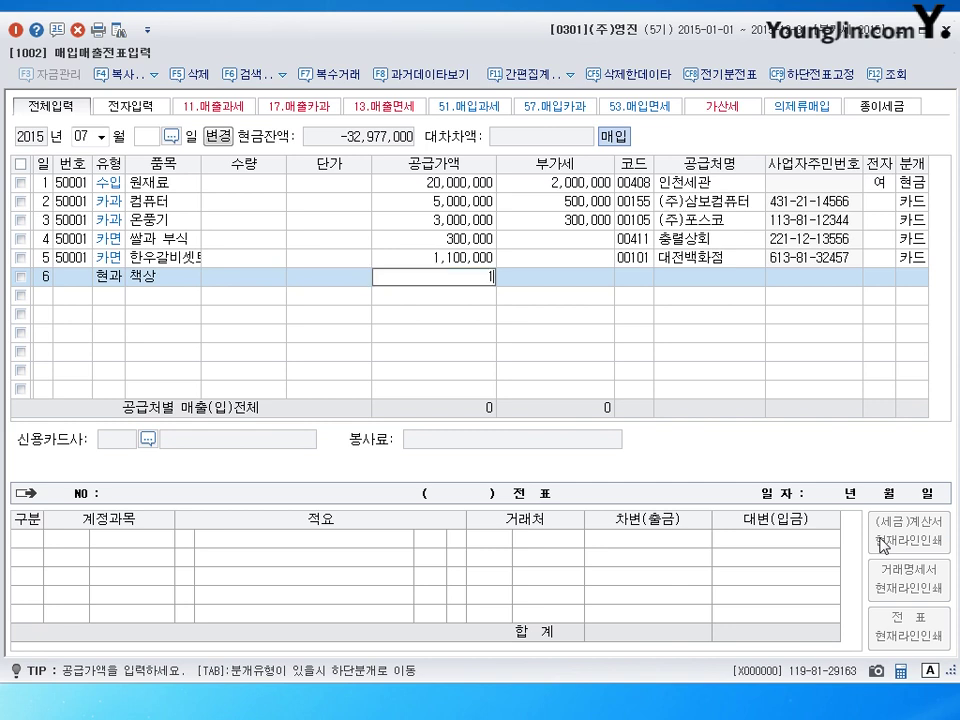
type(",650,000")
key("Return")
key("Return")
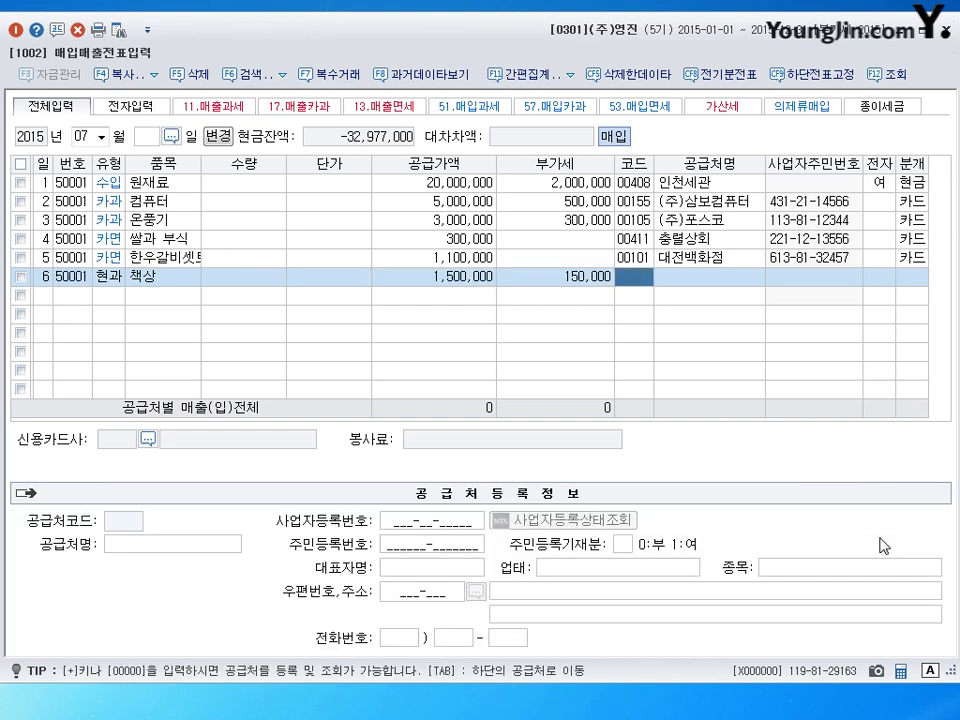
type("송탄")
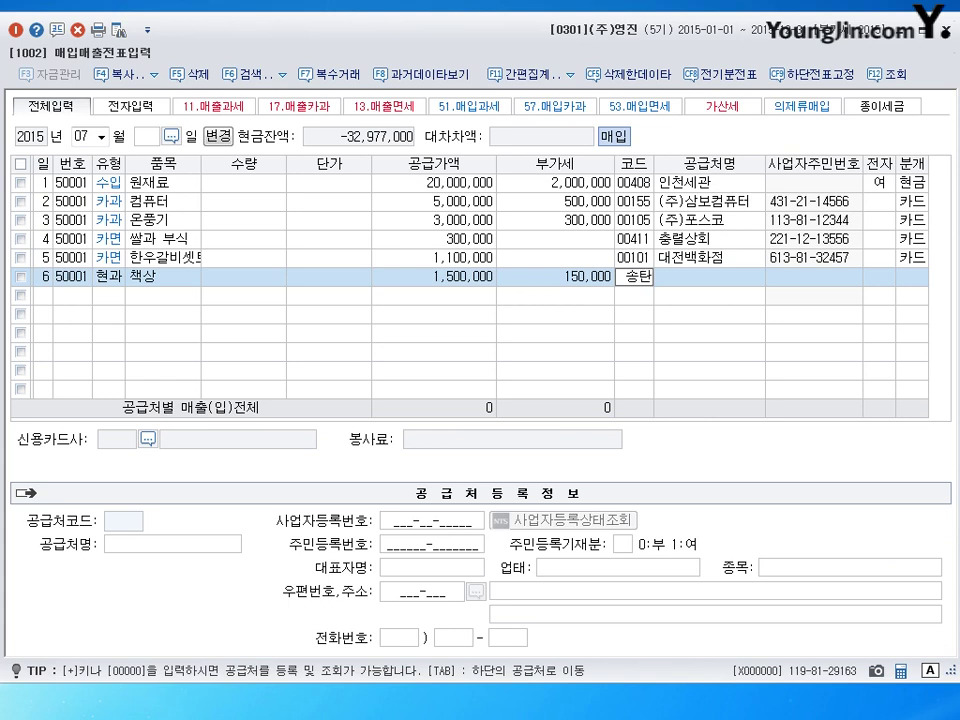
key("Return")
key("Return")
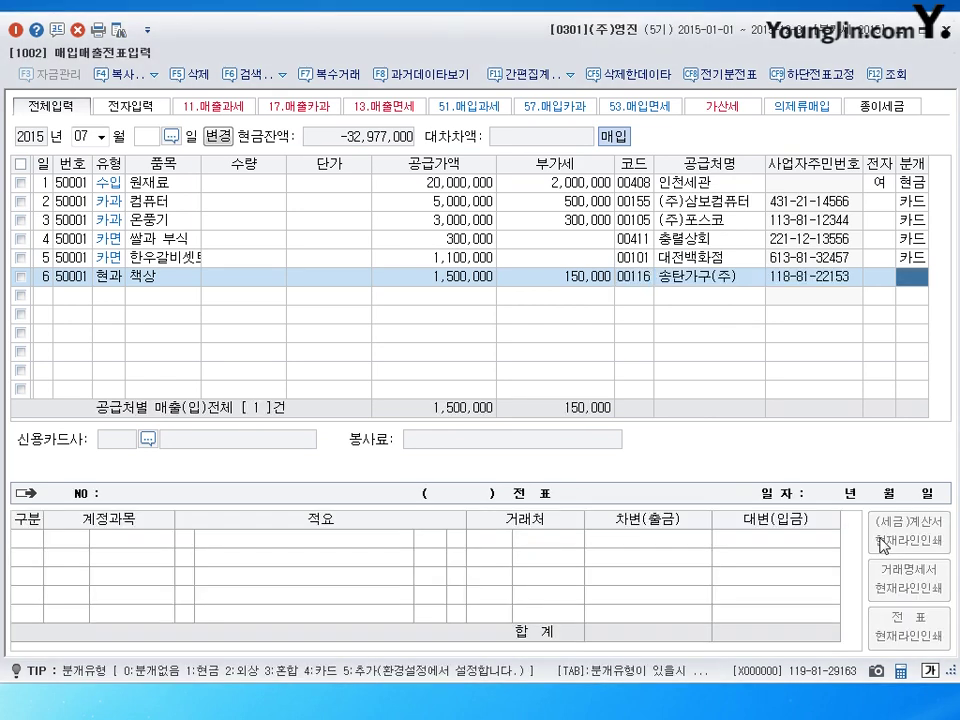
Step: Set the 책상 line's journal type to 1 (현금), change the 원재료 debit account to 212 비품 and complete the entry
type("1")
key("Return")
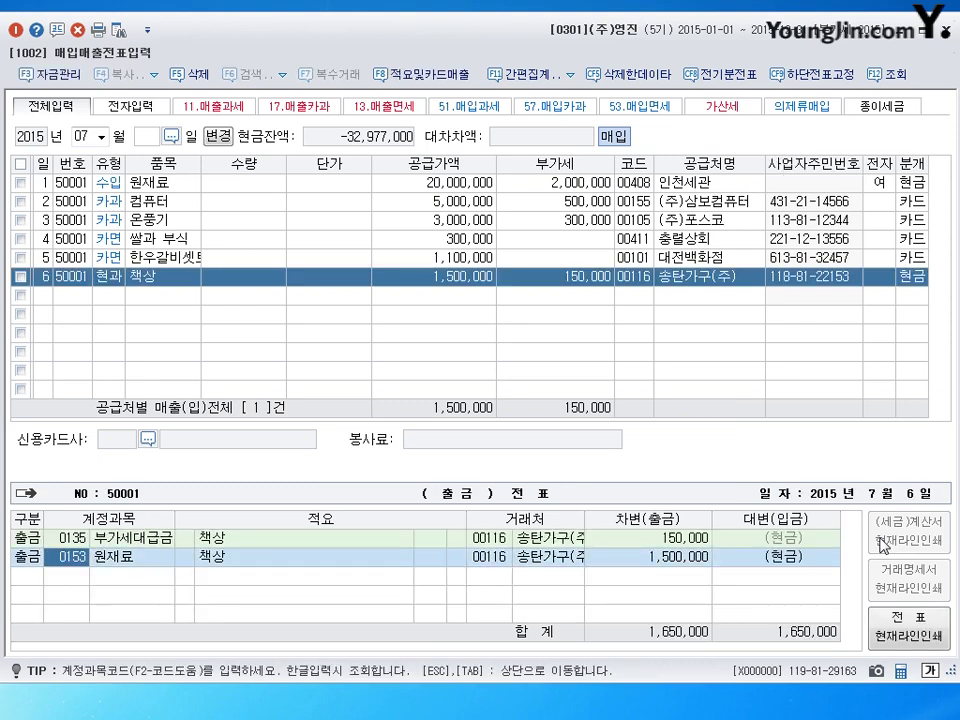
type("0212")
key("Return")
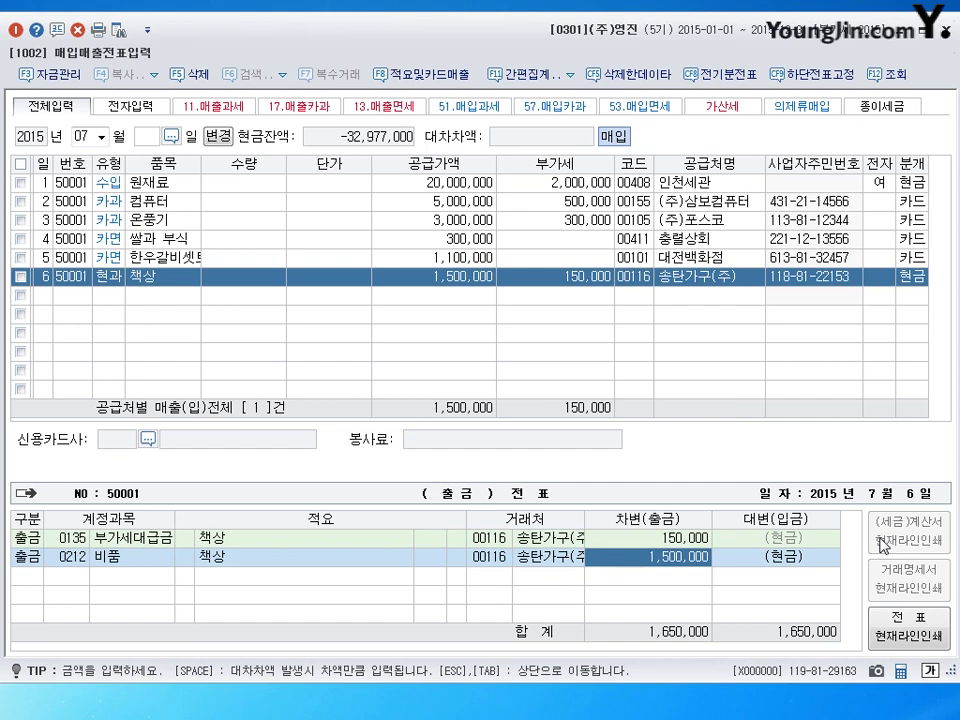
key("Return")
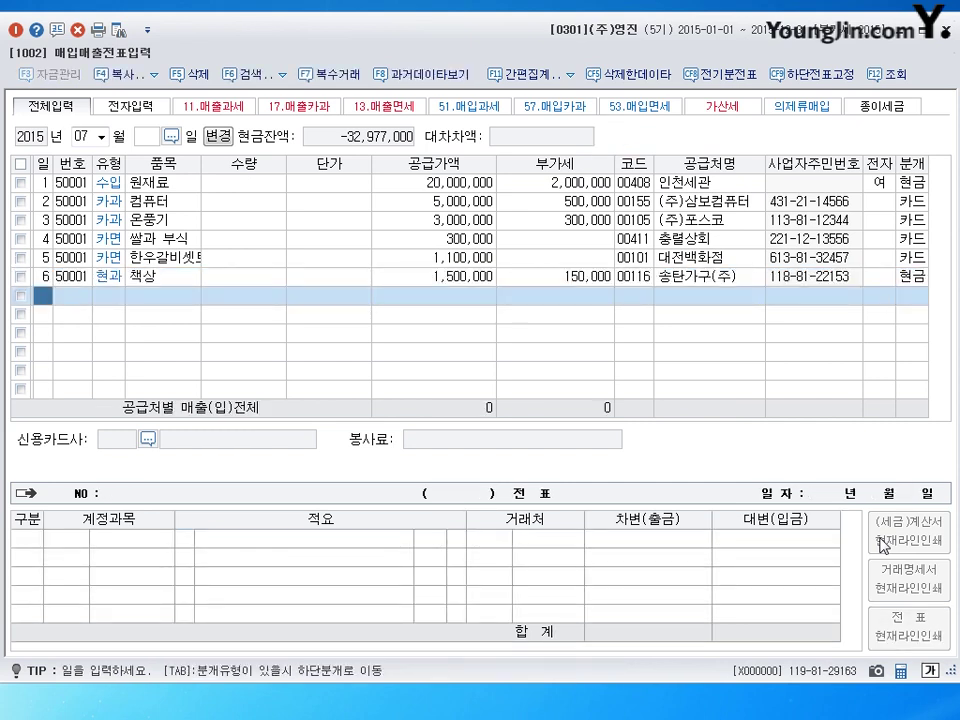
Step: Begin a line for July 7 with VAT type 62 현면, item 이천쌀 and a supply amount of 1,200,000
type("7")
key("Return")
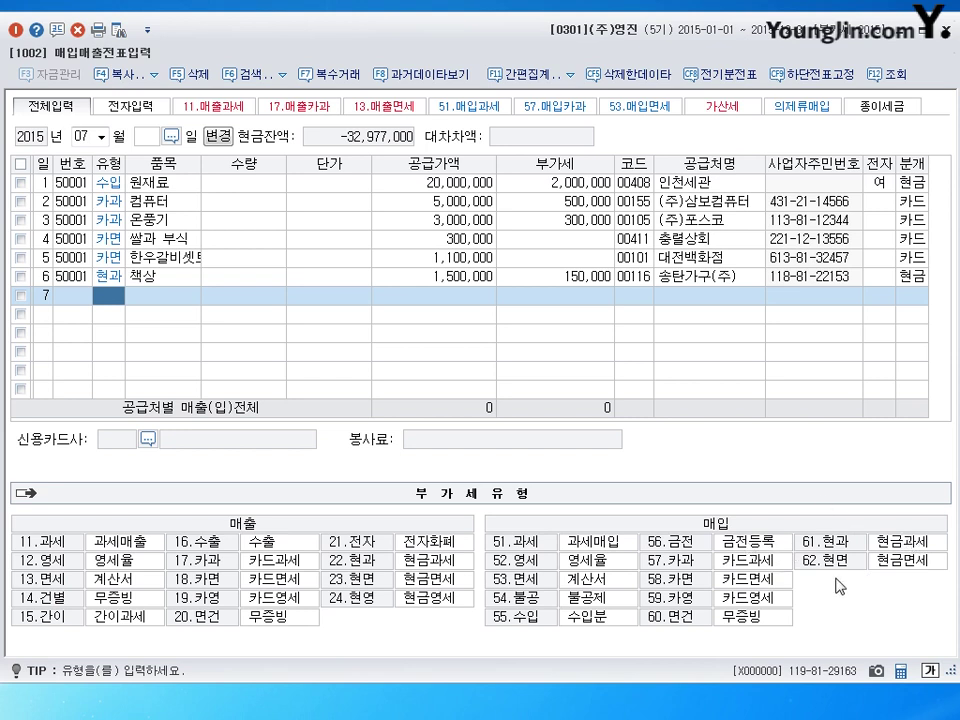
type("62")
key("Return")
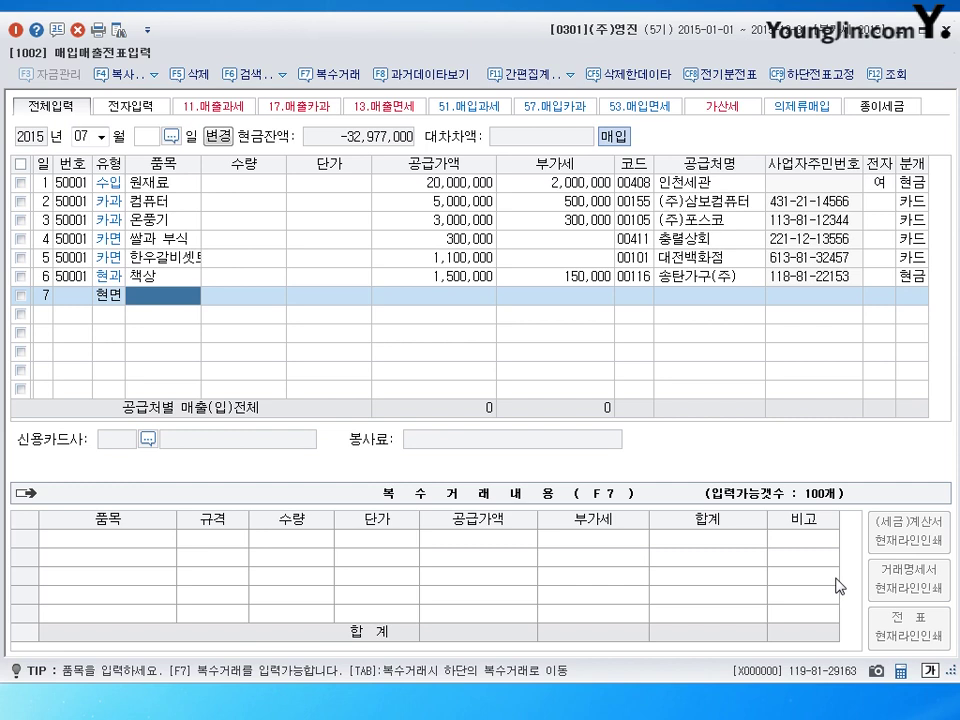
type("이천쌀")
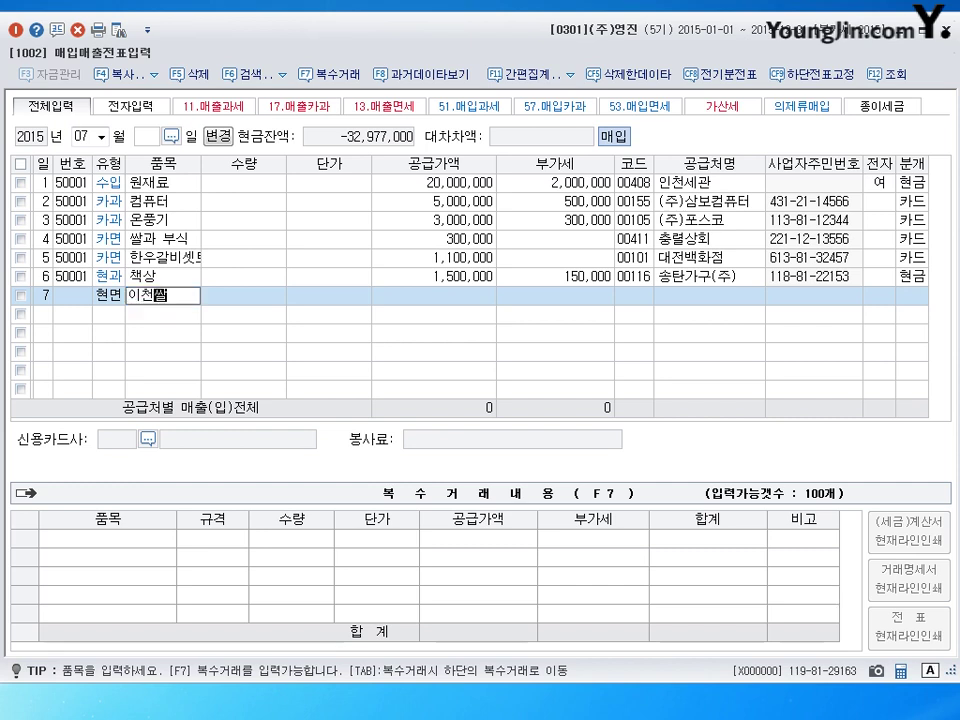
key("Return")
type("1,200,000")
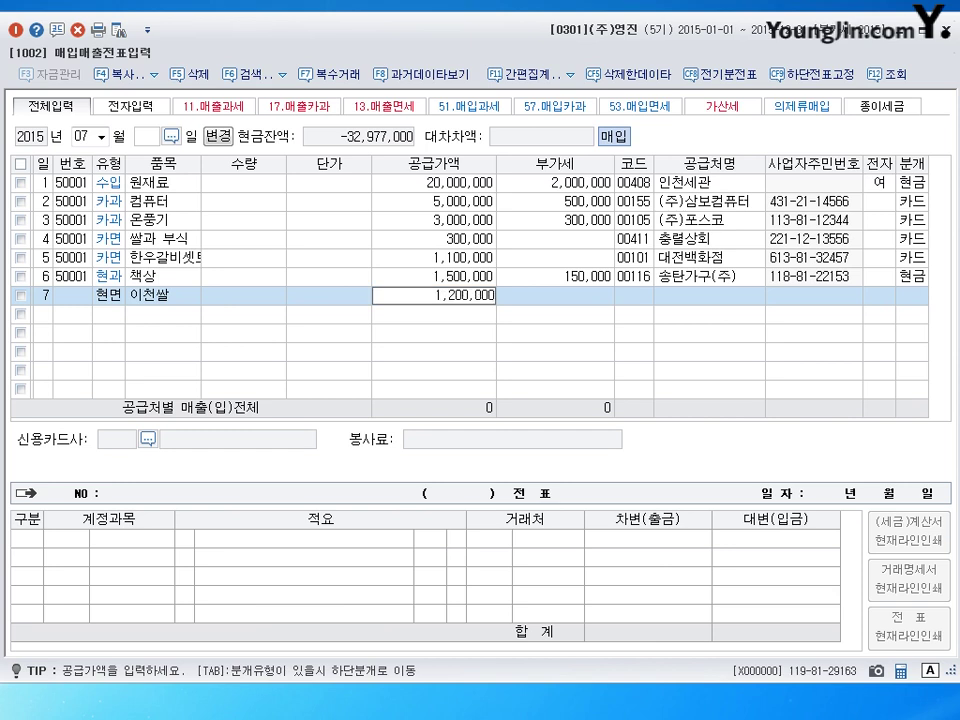
key("Return")
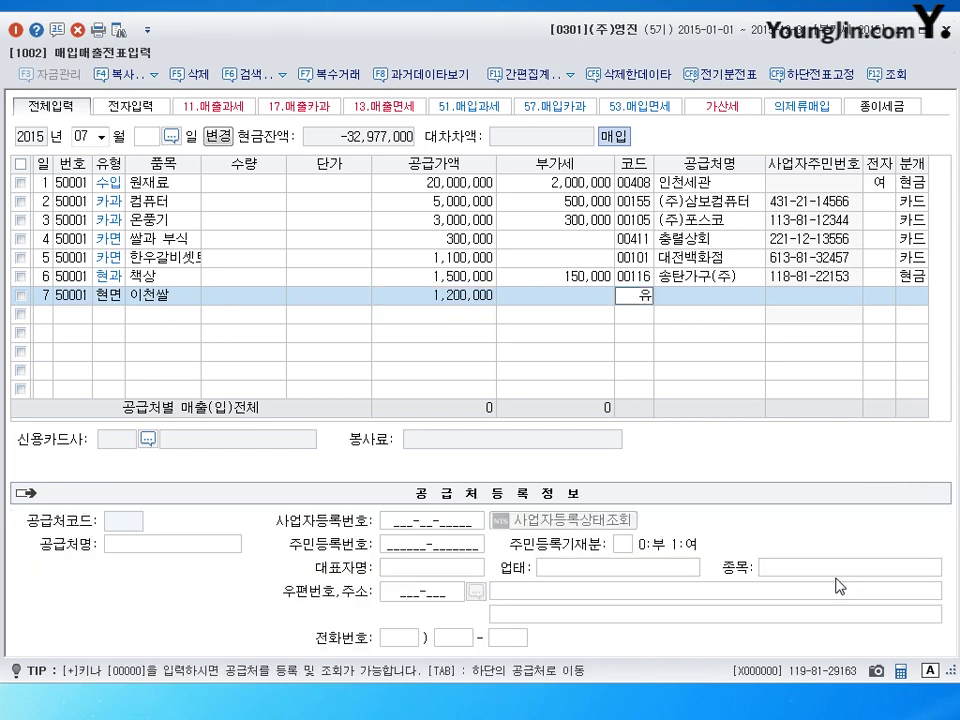
Step: Look up 유일 among the registered partners and assign 유일정미소 as the supplier of the 이천쌀 line
key("F2")
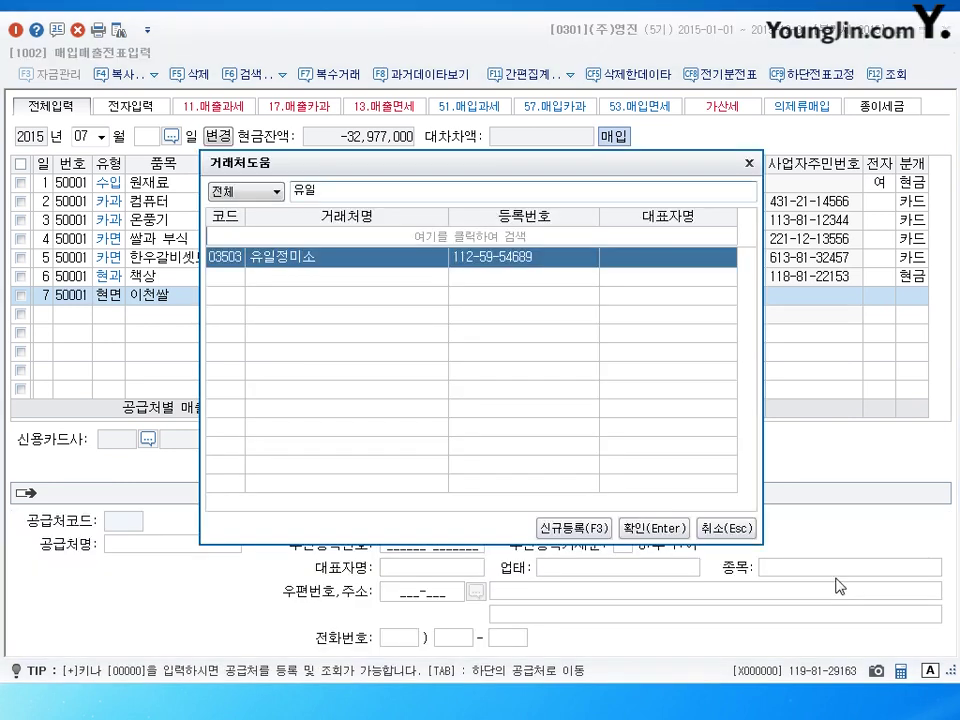
key("Return")
key("Return")
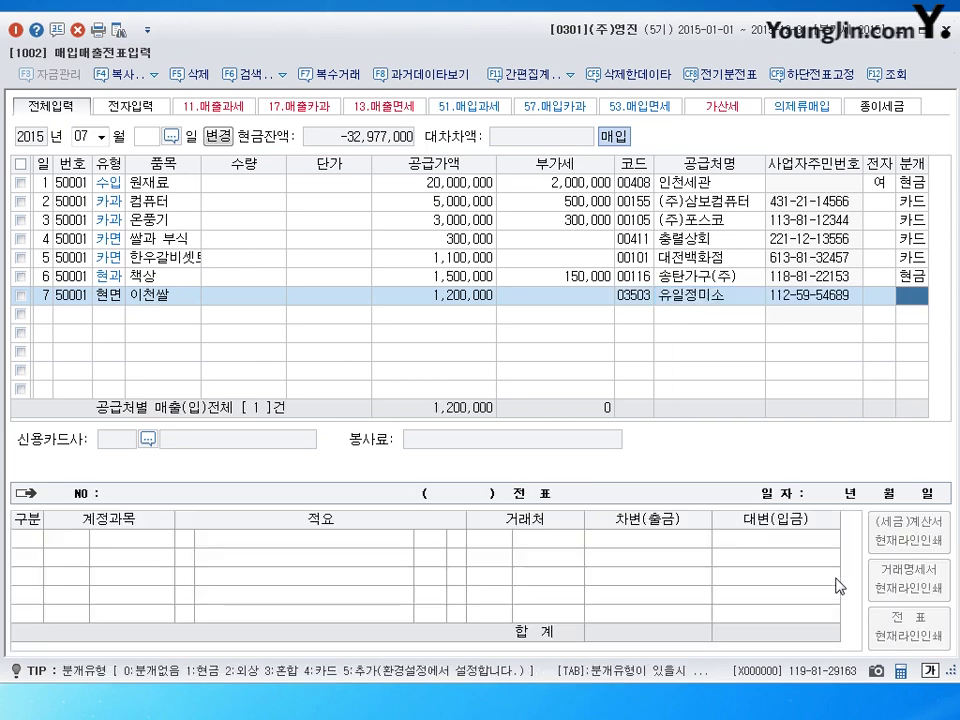
Step: Set the 이천쌀 line's journal type to 1 (현금), change its debit account to 511 복리후생비 and complete the entry
type("1")
key("Return")
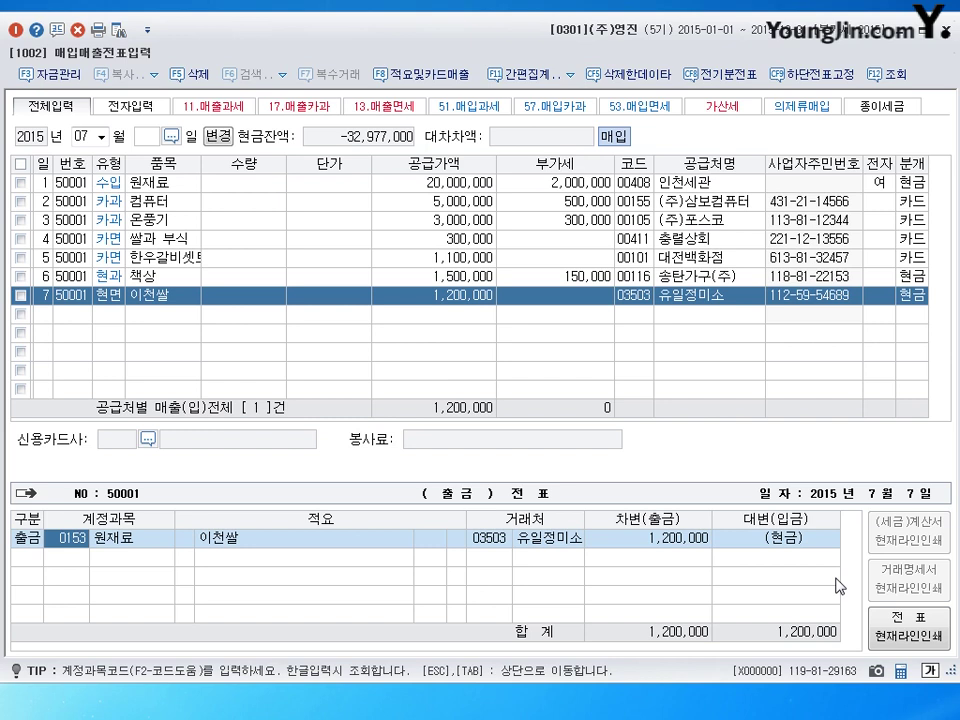
type("511")
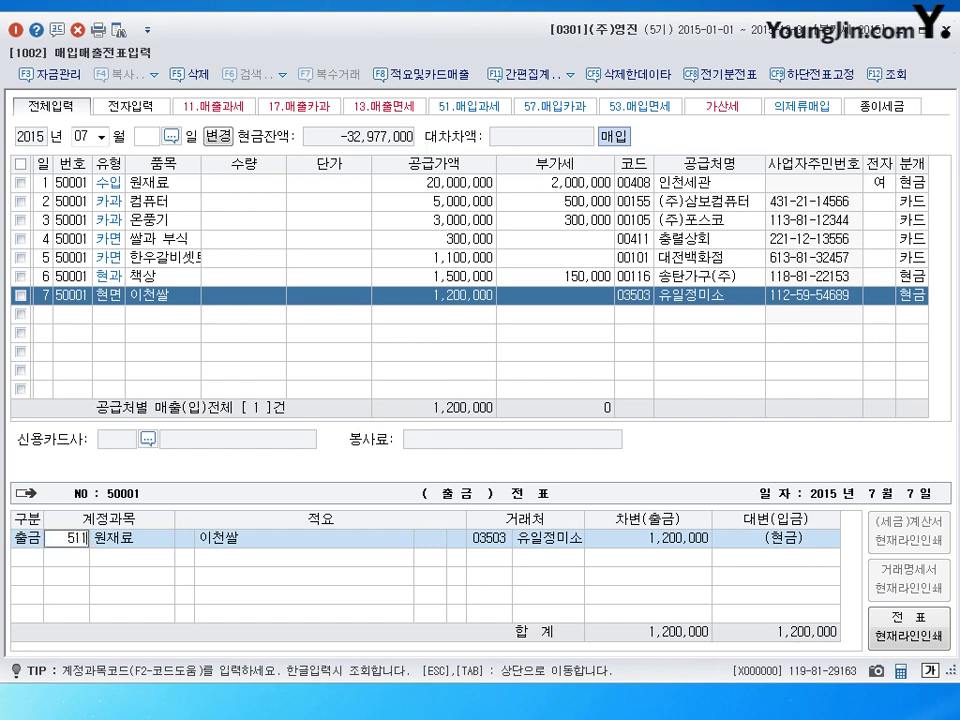
key("Return")
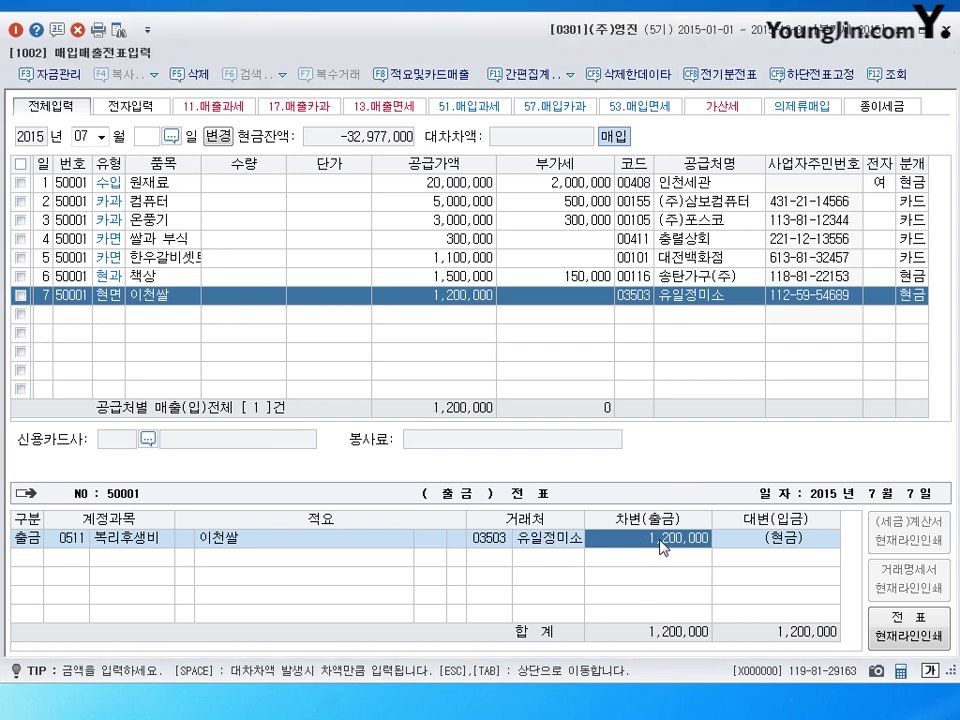
key("Return")
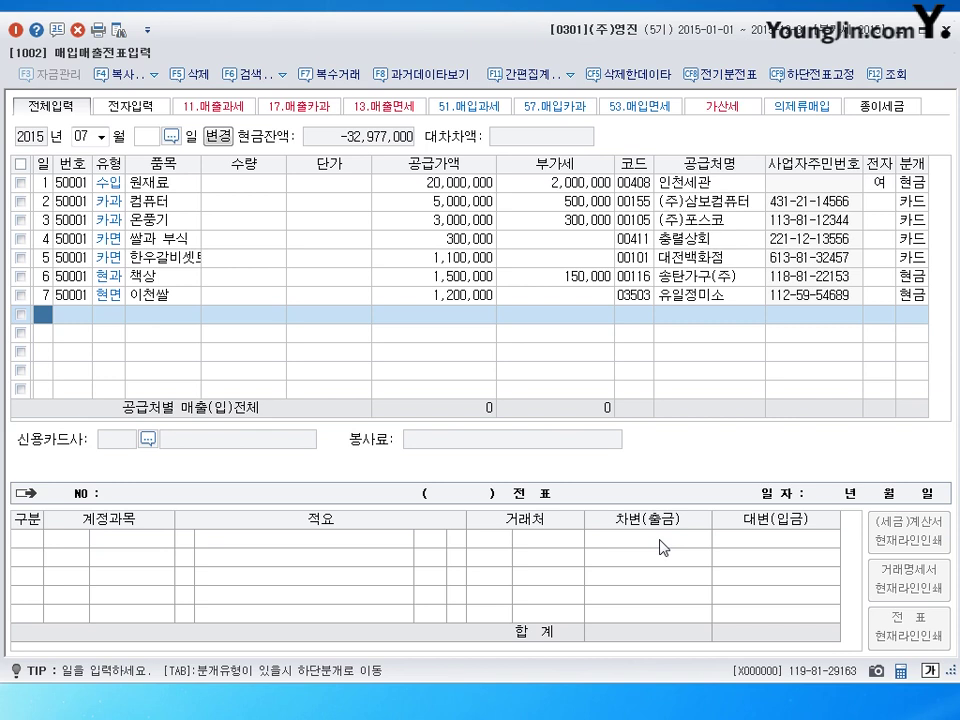